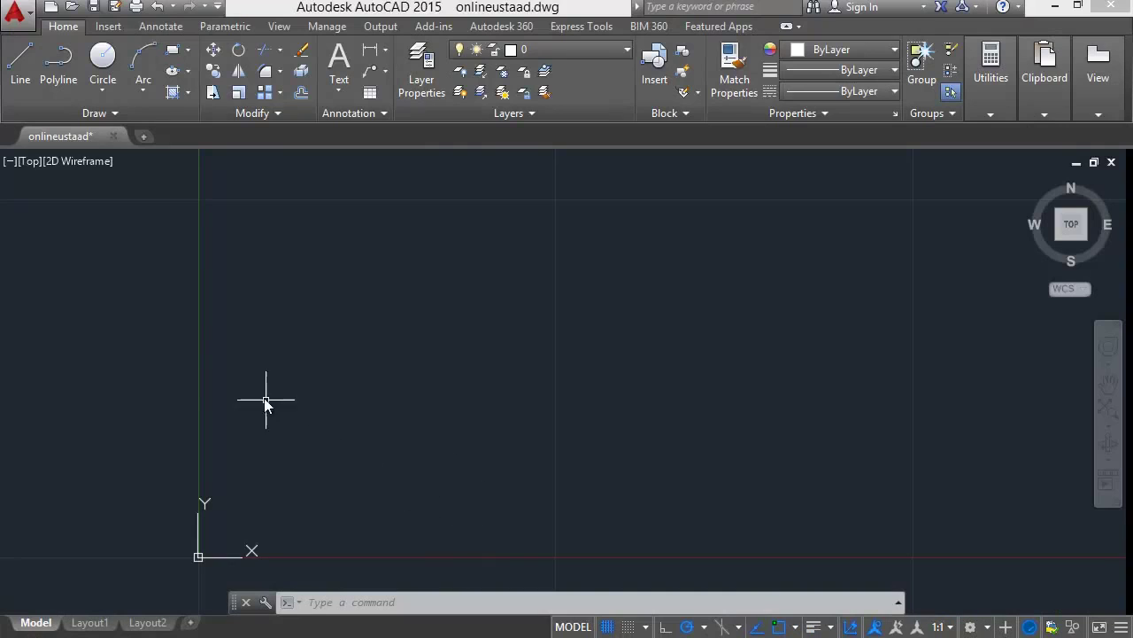
Draw three connected line segments across the empty drawing
{"action": "left_click", "coordinate": [16, 76]}
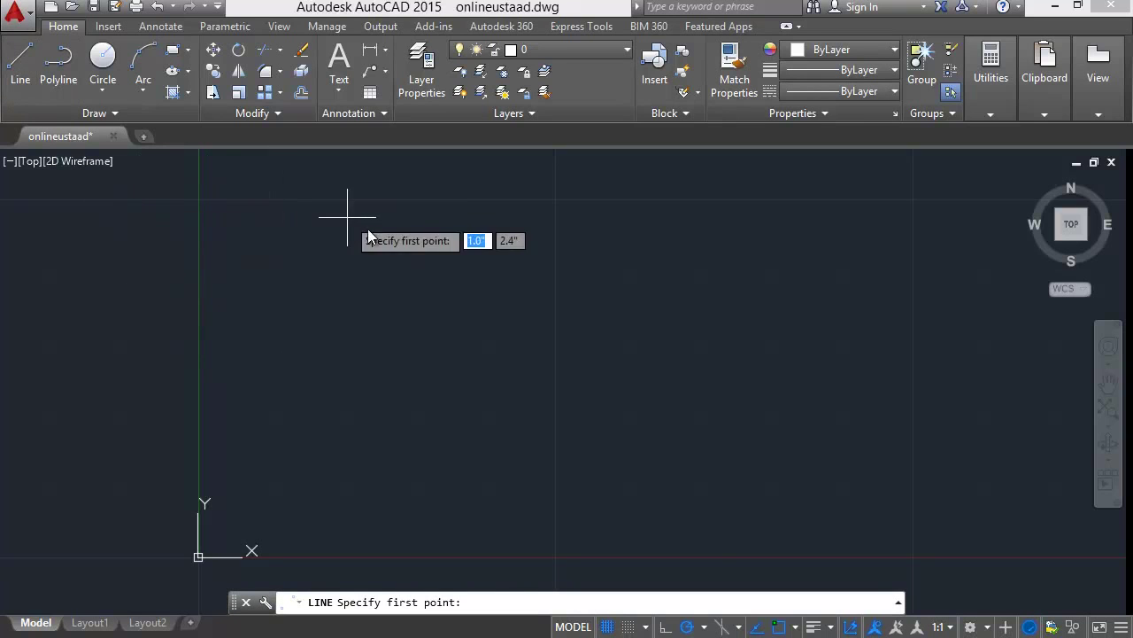
{"action": "left_click", "coordinate": [411, 272]}
{"action": "left_click", "coordinate": [731, 310]}
{"action": "left_click", "coordinate": [521, 461]}
{"action": "left_click", "coordinate": [332, 461]}
{"action": "key", "text": "Escape"}
Erase the two slanted segments, leaving only the horizontal line
{"action": "left_click", "coordinate": [333, 192]}
{"action": "left_click", "coordinate": [788, 565]}
{"action": "key", "text": "Delete"}
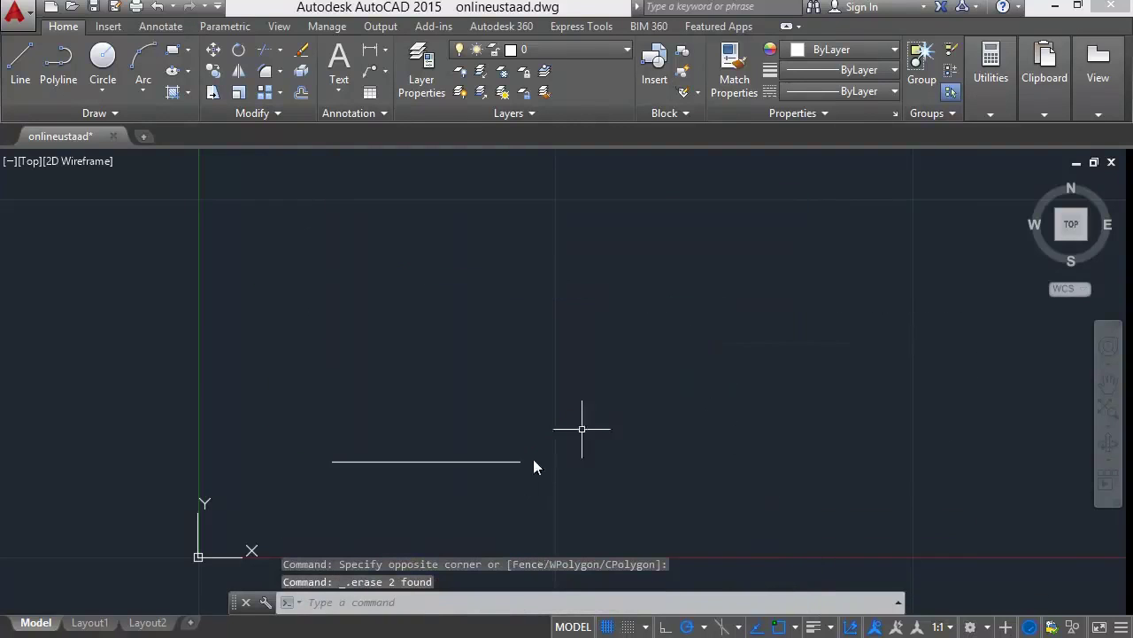
{"action": "scroll", "coordinate": [408, 468], "scroll_direction": "up", "scroll_amount": 2}
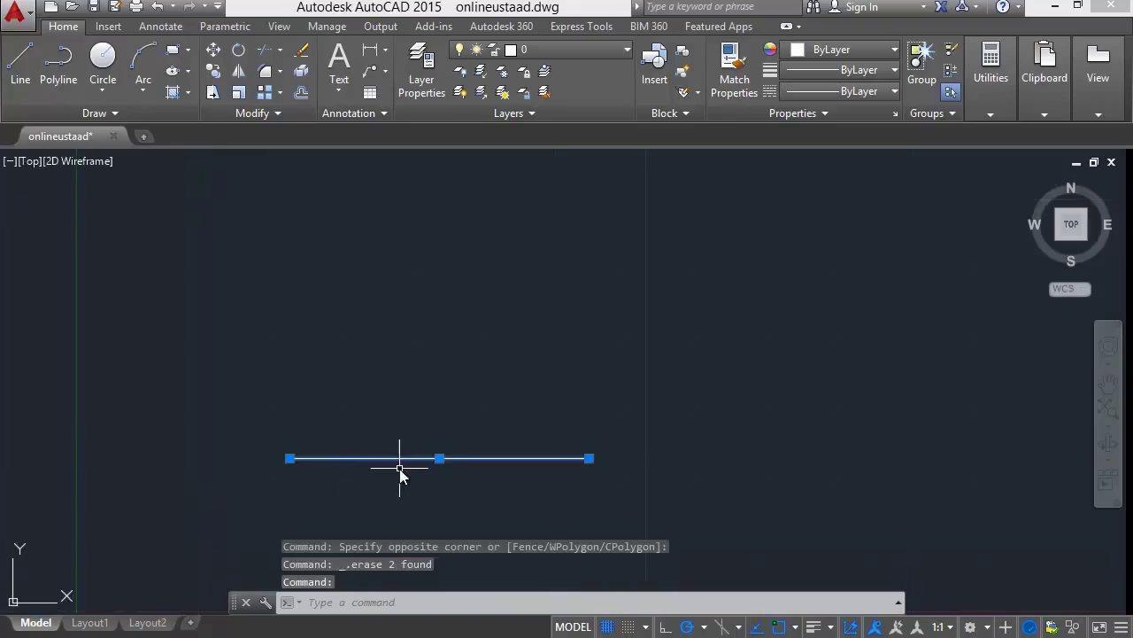
{"action": "key", "text": "Escape"}
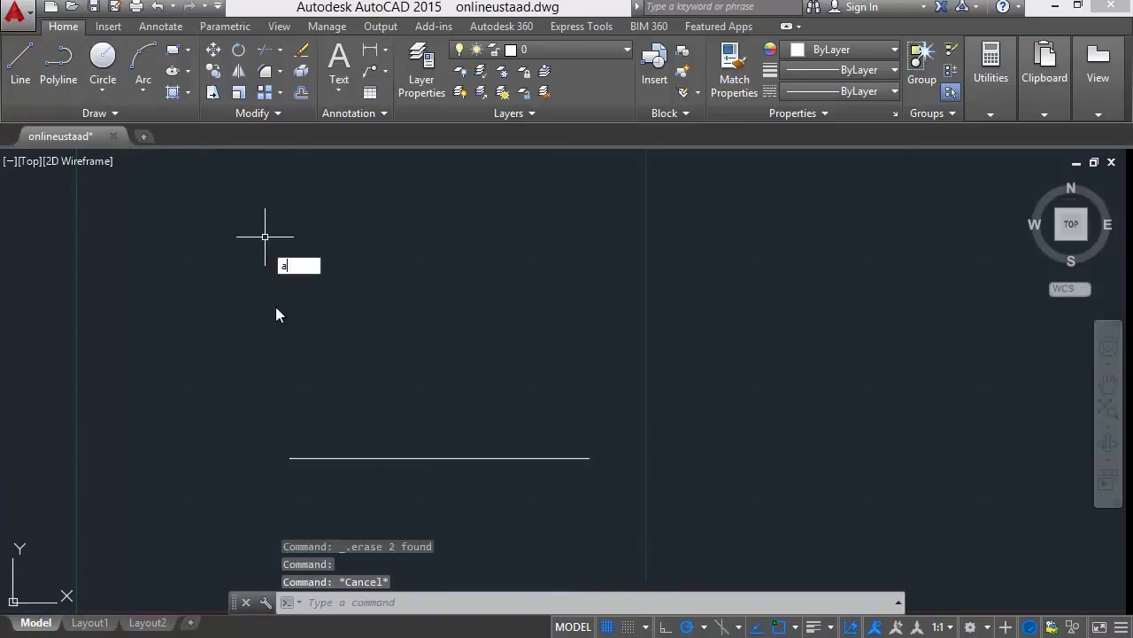
Draw a three-point arc from the line's left end, through its right end, ending just below it
{"action": "key", "text": "Return"}
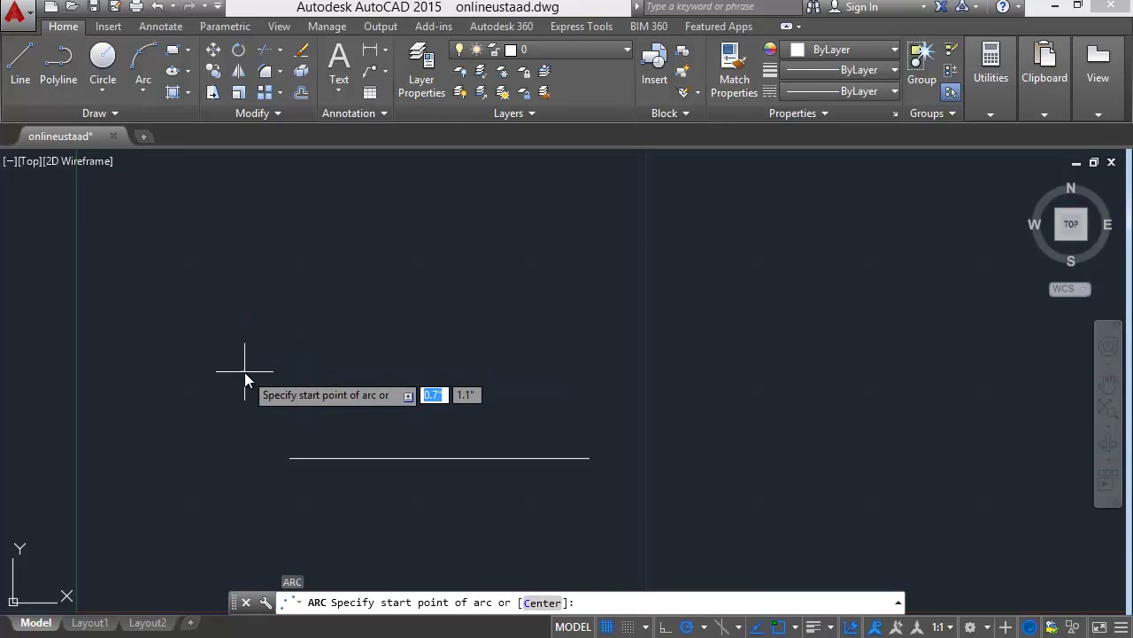
{"action": "left_click", "coordinate": [289, 457]}
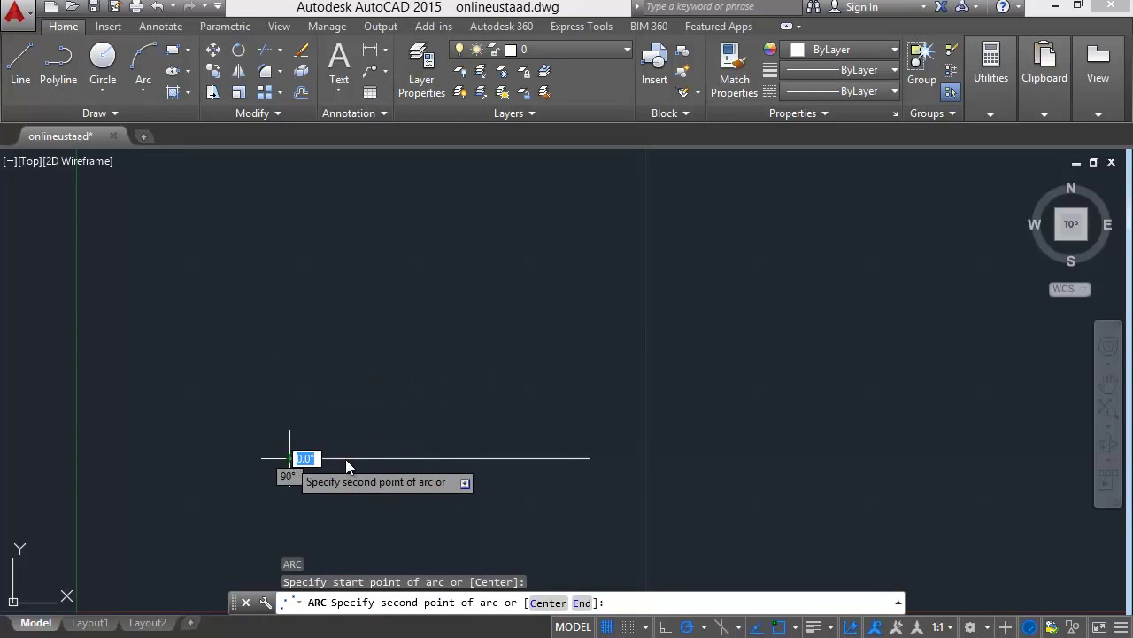
{"action": "left_click", "coordinate": [589, 459]}
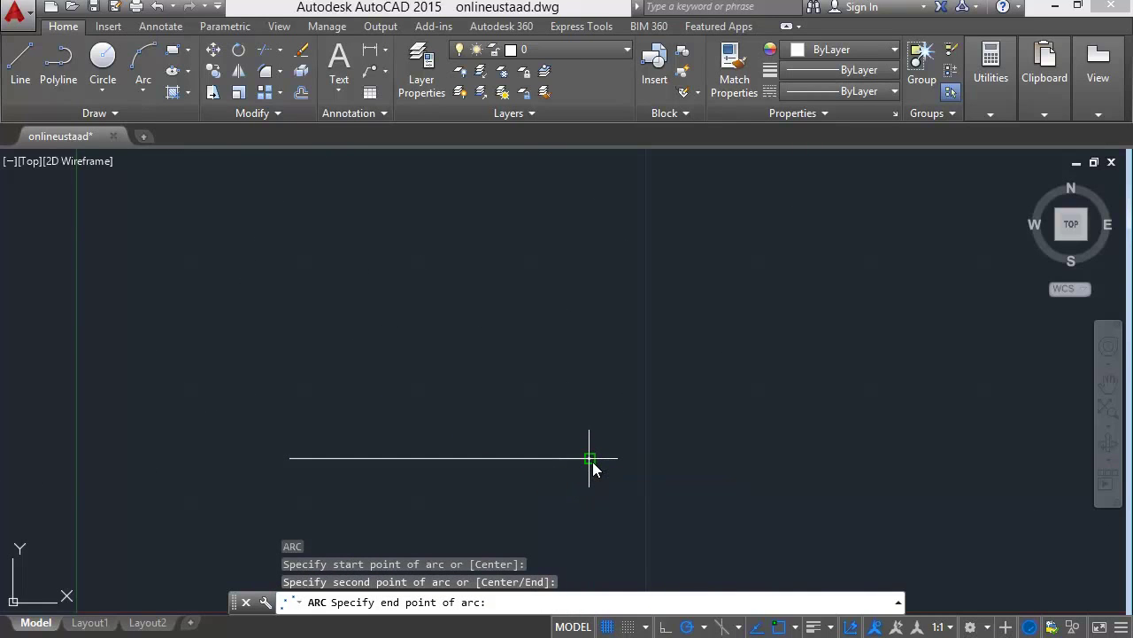
{"action": "left_click", "coordinate": [581, 466]}
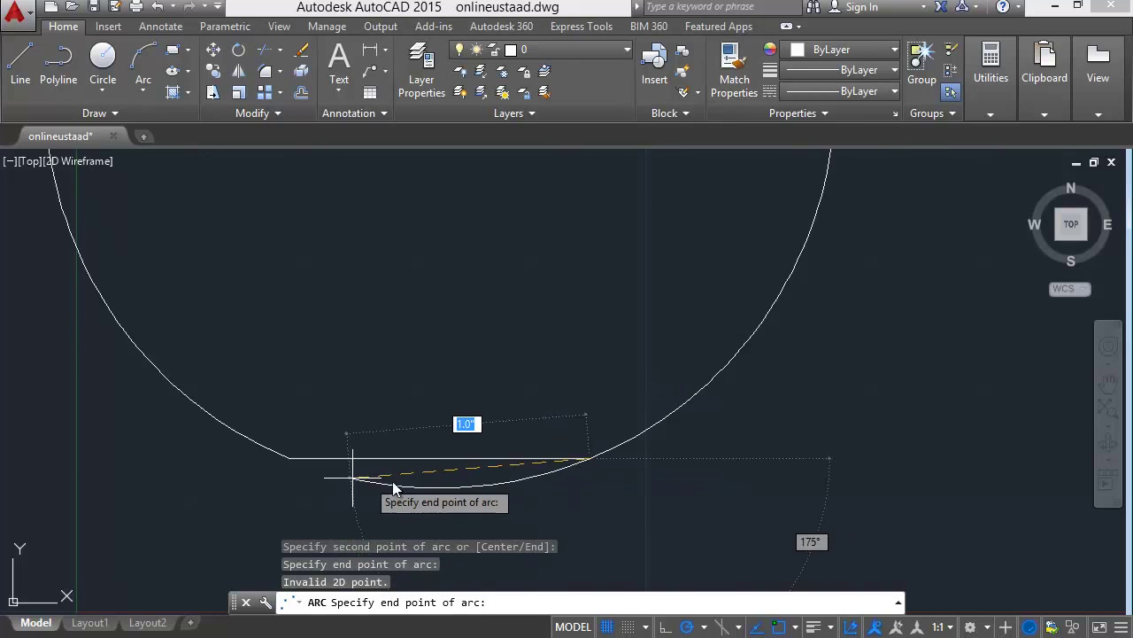
{"action": "left_click", "coordinate": [591, 479]}
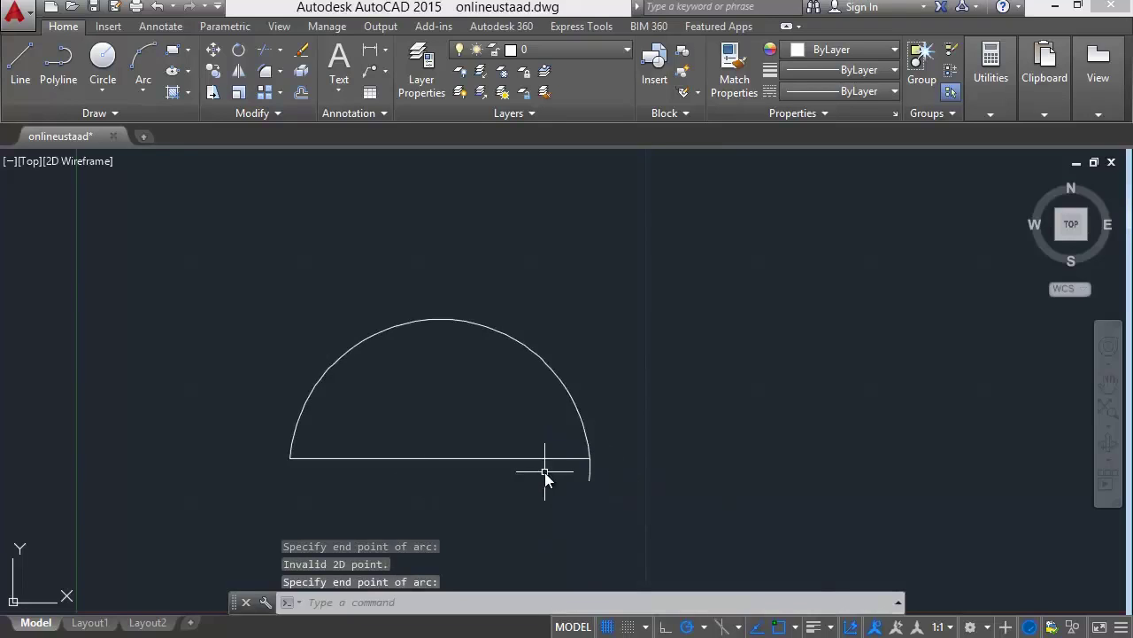
{"action": "scroll", "coordinate": [351, 458], "scroll_direction": "up", "scroll_amount": 2}
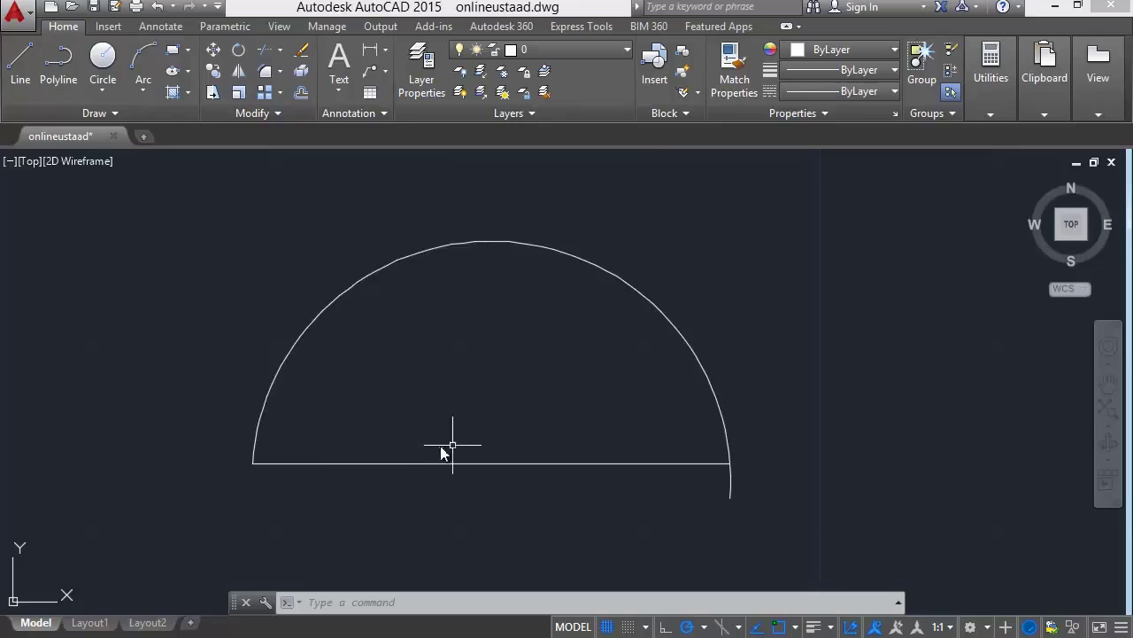
{"action": "scroll", "coordinate": [443, 450], "scroll_direction": "down", "scroll_amount": 2}
Try the Lengthen tool from the expanded Modify panel, then cancel it
{"action": "scroll", "coordinate": [443, 450], "scroll_direction": "up", "scroll_amount": 4}
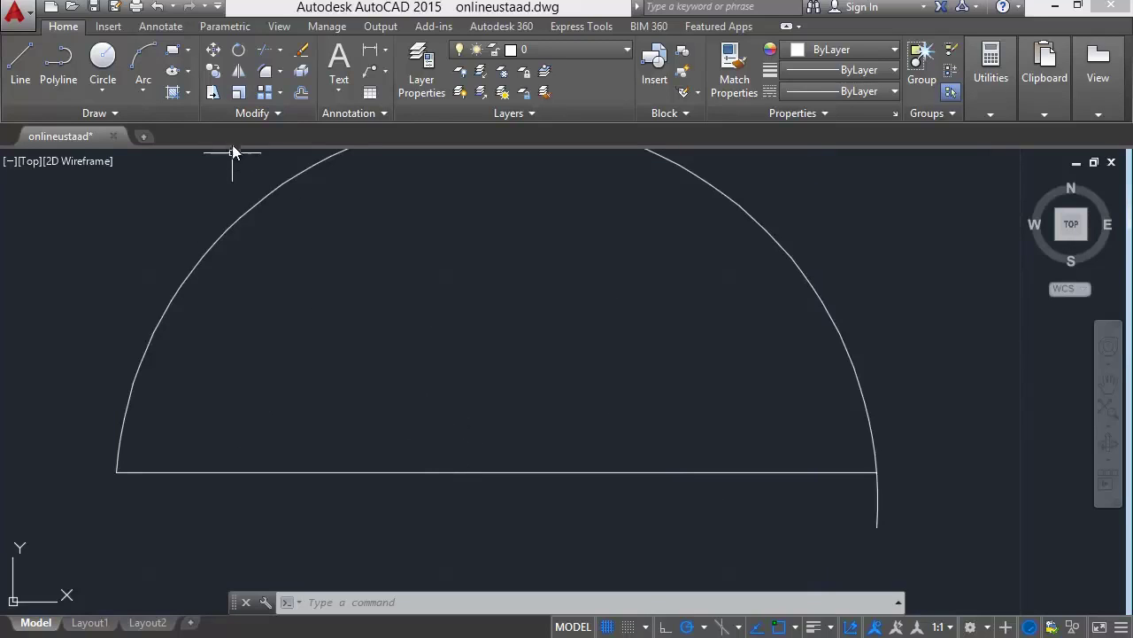
{"action": "left_click", "coordinate": [242, 117]}
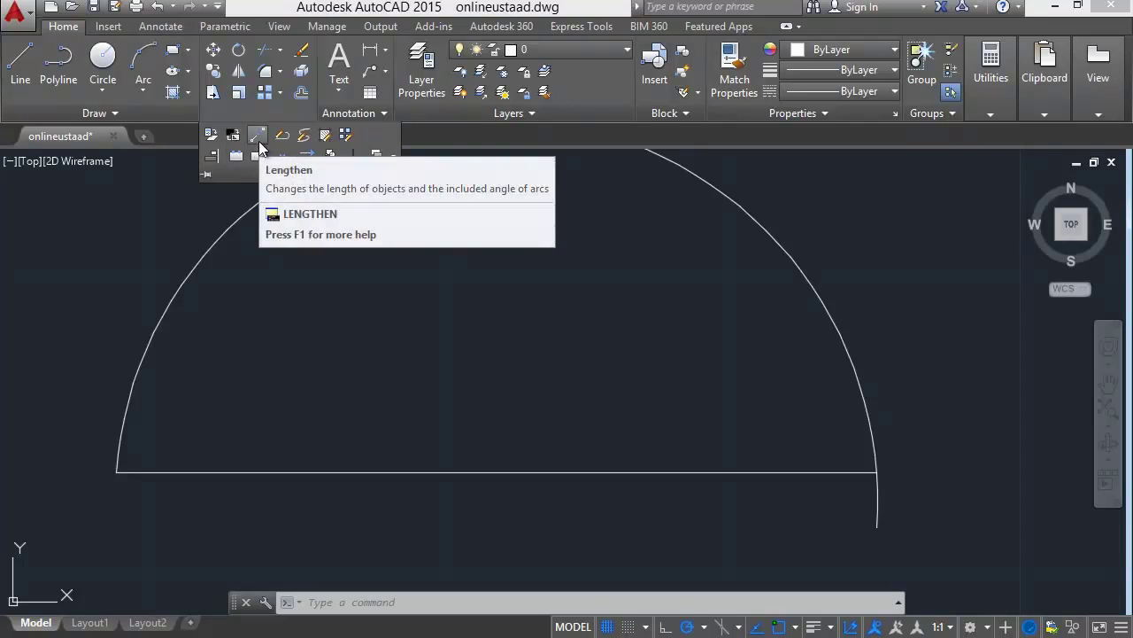
{"action": "left_click", "coordinate": [256, 138]}
{"action": "key", "text": "Escape"}
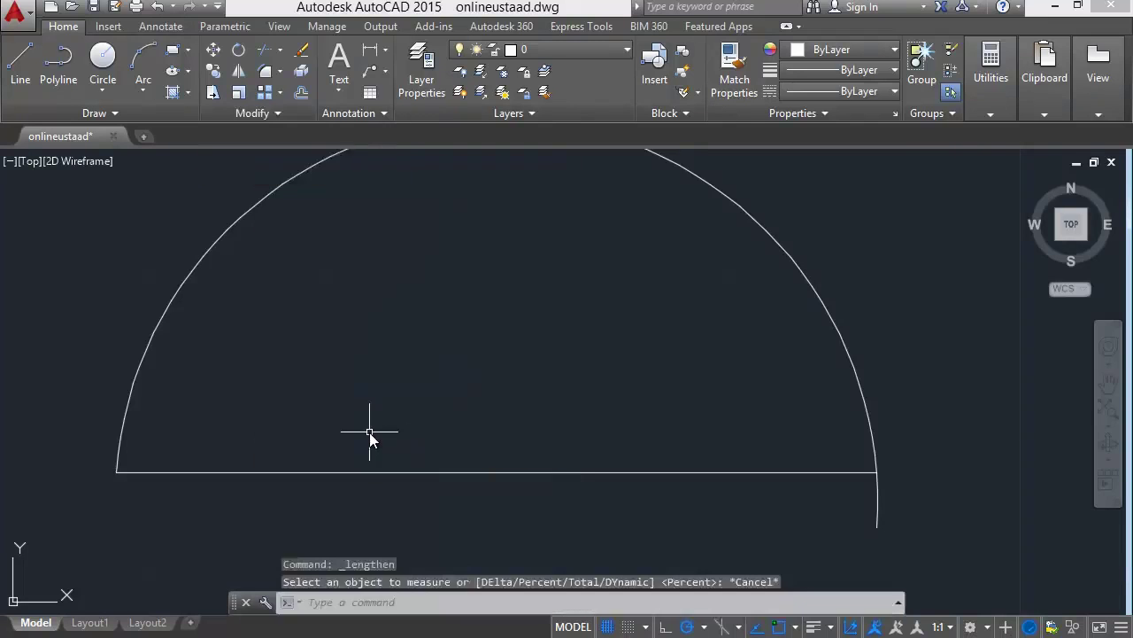
Run LEN, choose the Total option, cancel, then start an aligned dimension
{"action": "type", "text": "LEn"}
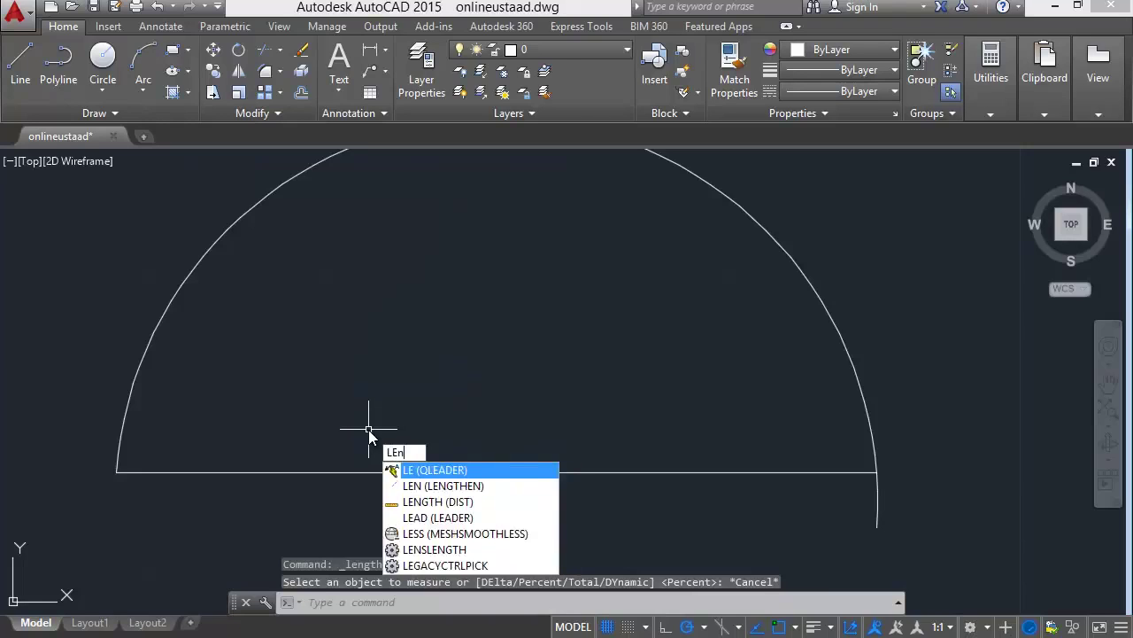
{"action": "key", "text": "Return"}
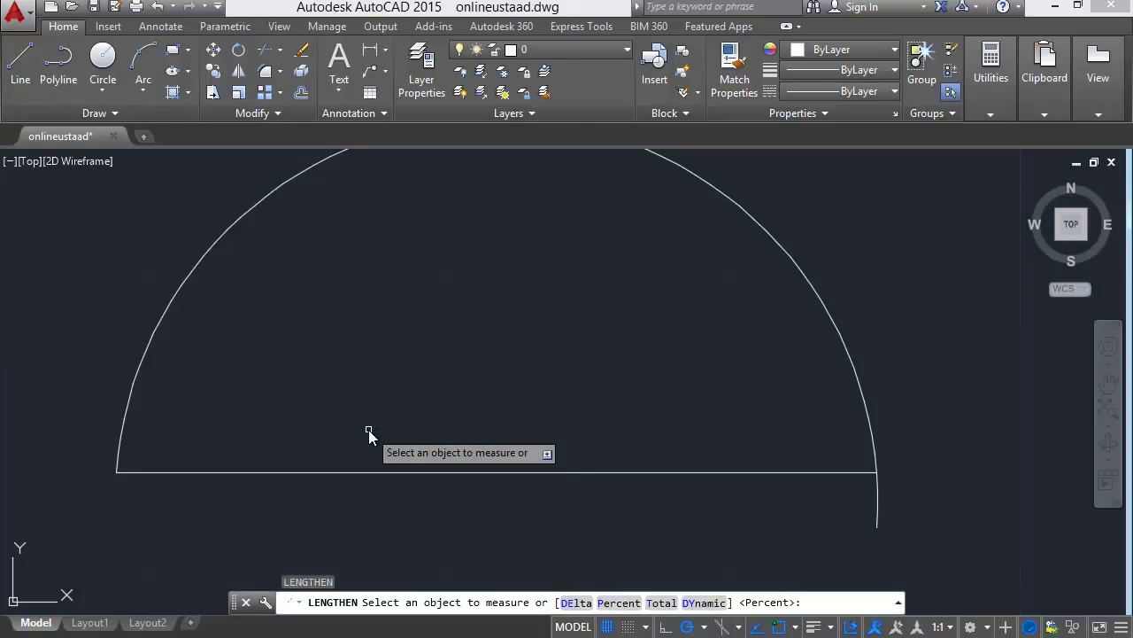
{"action": "scroll", "coordinate": [377, 428], "scroll_direction": "down", "scroll_amount": 5}
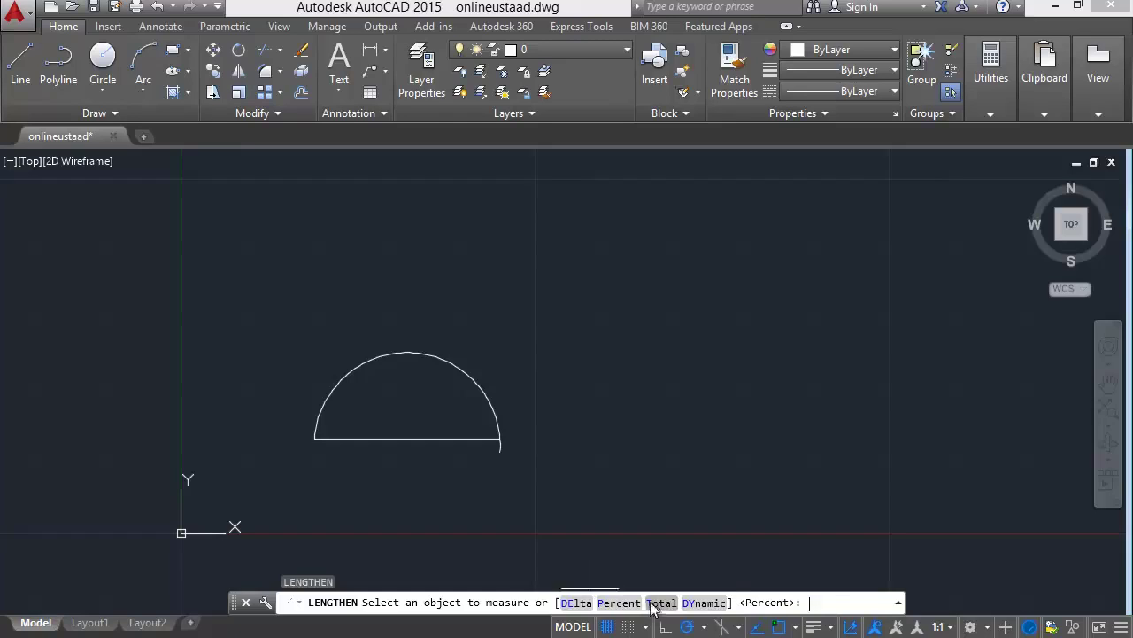
{"action": "left_click", "coordinate": [660, 602]}
{"action": "scroll", "coordinate": [366, 505], "scroll_direction": "up", "scroll_amount": 2}
{"action": "scroll", "coordinate": [358, 443], "scroll_direction": "up", "scroll_amount": 2}
{"action": "scroll", "coordinate": [352, 370], "scroll_direction": "down", "scroll_amount": 4}
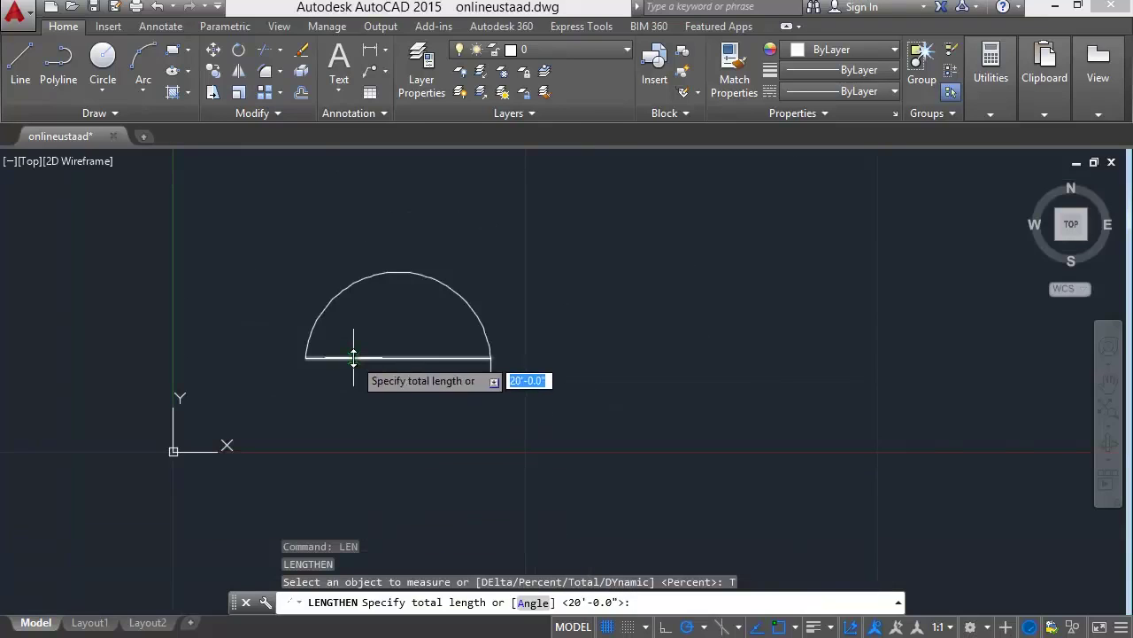
{"action": "key", "text": "Escape"}
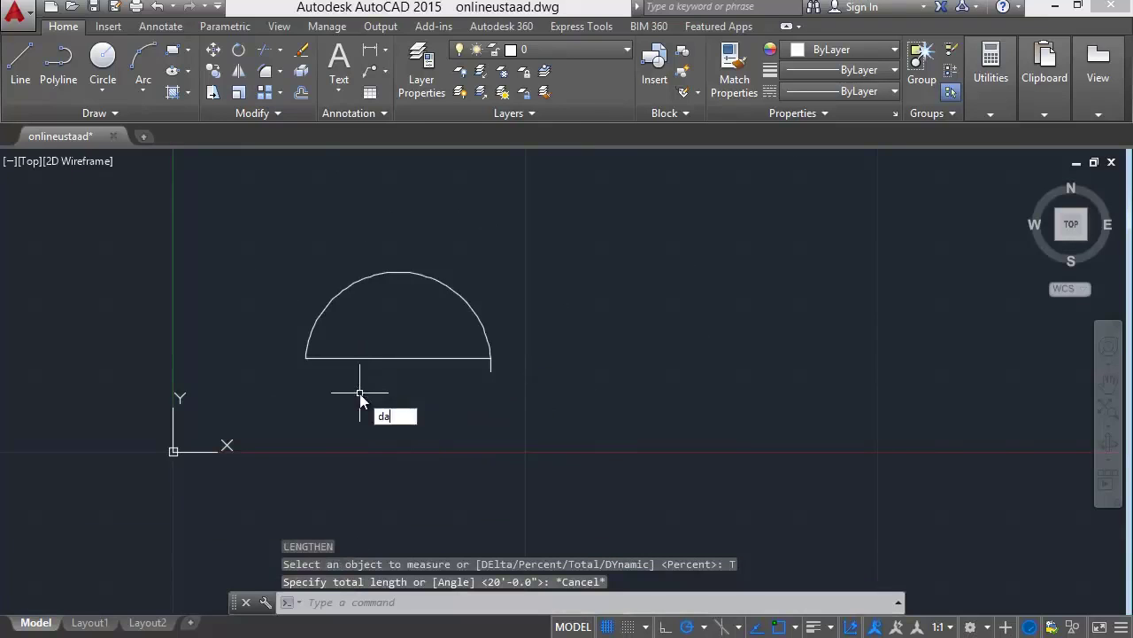
{"action": "type", "text": "l"}
{"action": "key", "text": "Return"}
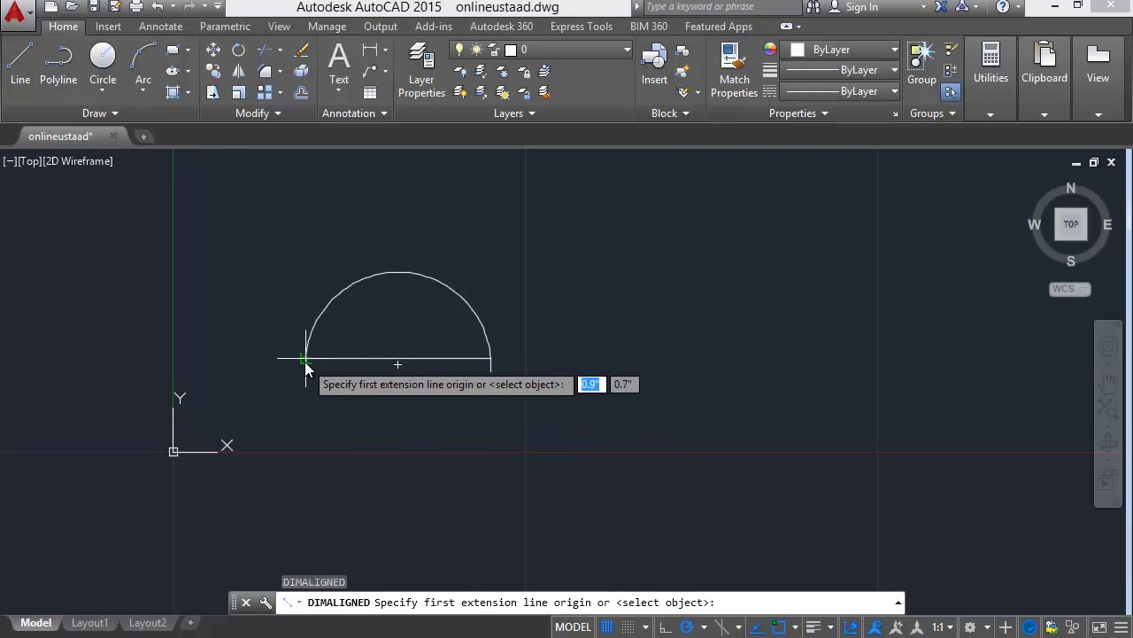
Dimension the line with a 1.3" aligned dimension placed below it
{"action": "left_click", "coordinate": [307, 358]}
{"action": "left_click", "coordinate": [489, 359]}
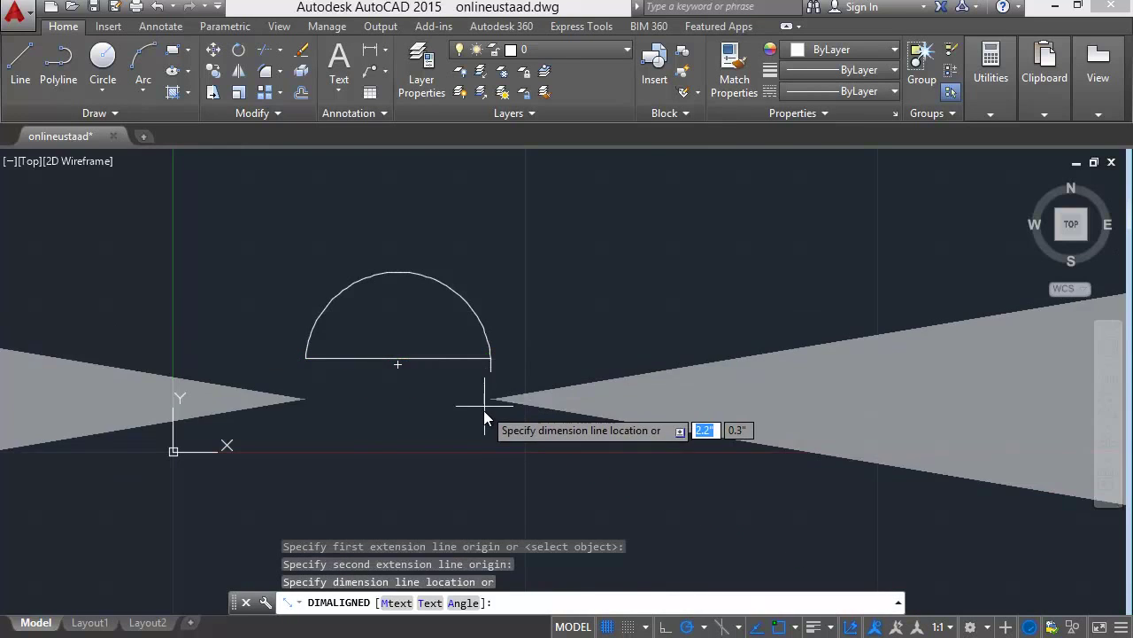
{"action": "left_click", "coordinate": [484, 410]}
{"action": "scroll", "coordinate": [484, 410], "scroll_direction": "down", "scroll_amount": 4}
{"action": "scroll", "coordinate": [483, 410], "scroll_direction": "down", "scroll_amount": 5}
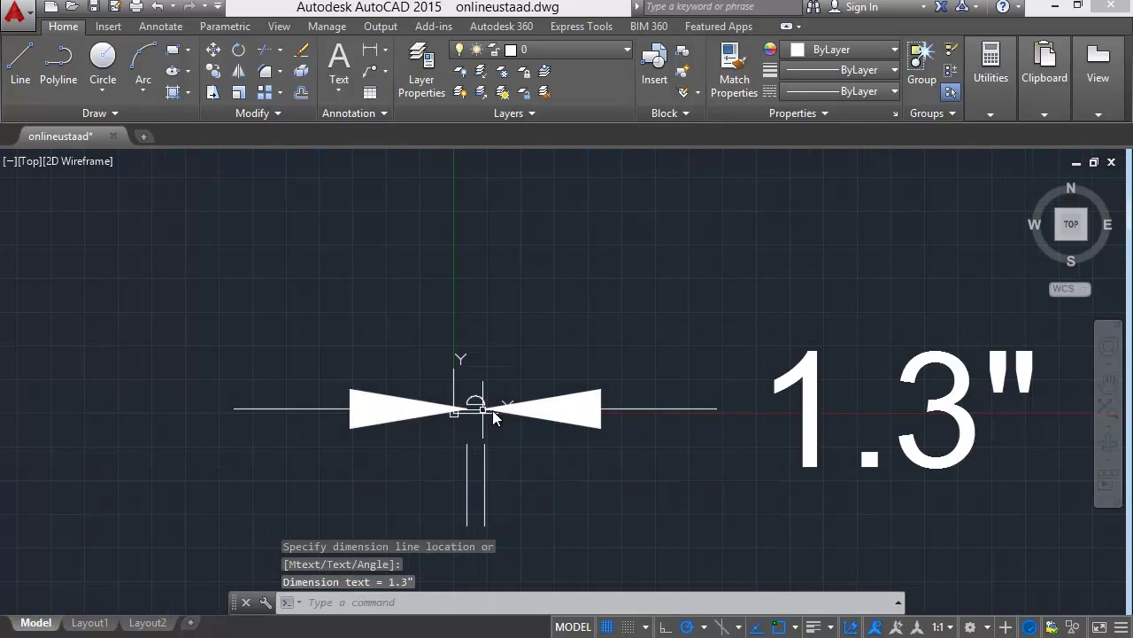
{"action": "key", "text": "Escape"}
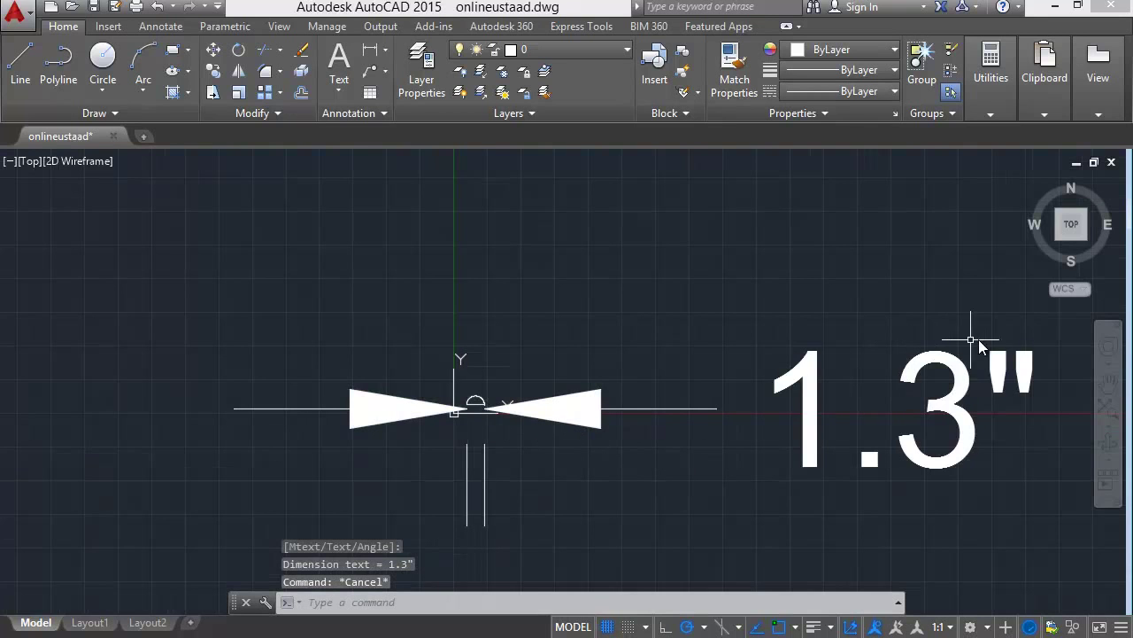
Erase the dimension, line and arc using crossing selections
{"action": "left_click", "coordinate": [1013, 335]}
{"action": "key", "text": "Escape"}
{"action": "scroll", "coordinate": [447, 417], "scroll_direction": "up", "scroll_amount": 6}
{"action": "scroll", "coordinate": [451, 425], "scroll_direction": "up", "scroll_amount": 4}
{"action": "scroll", "coordinate": [507, 345], "scroll_direction": "down", "scroll_amount": 3}
{"action": "scroll", "coordinate": [509, 341], "scroll_direction": "down", "scroll_amount": 3}
{"action": "left_click", "coordinate": [550, 406]}
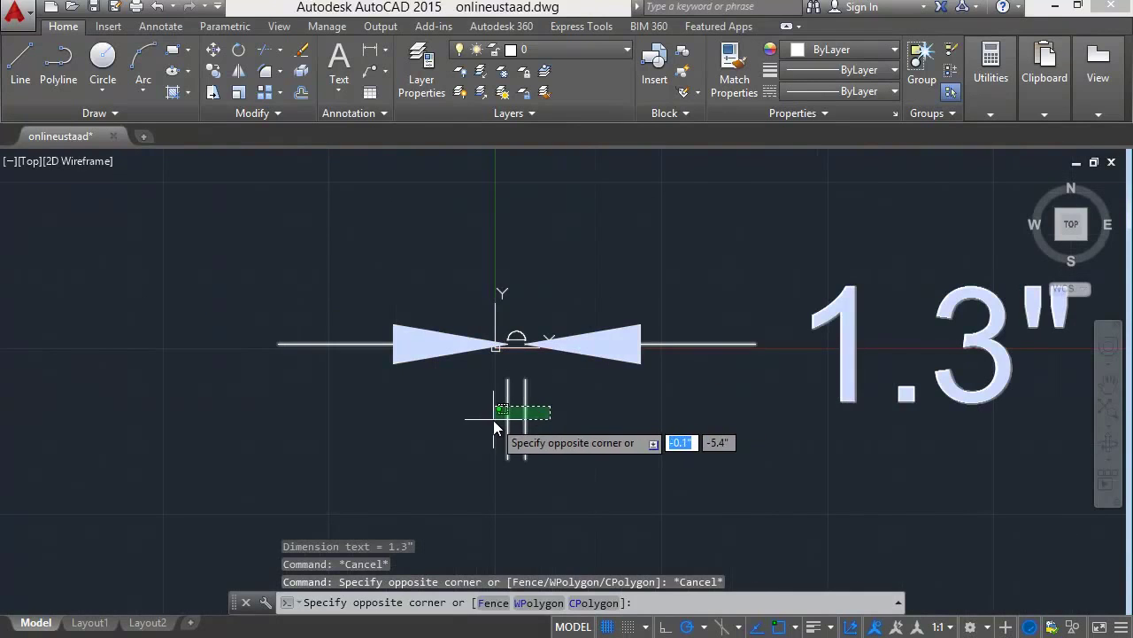
{"action": "key", "text": "Delete"}
{"action": "left_click", "coordinate": [543, 338]}
{"action": "left_click", "coordinate": [401, 414]}
{"action": "key", "text": "Delete"}
Regenerate the now-empty drawing with RE
{"action": "scroll", "coordinate": [522, 412], "scroll_direction": "down", "scroll_amount": 2}
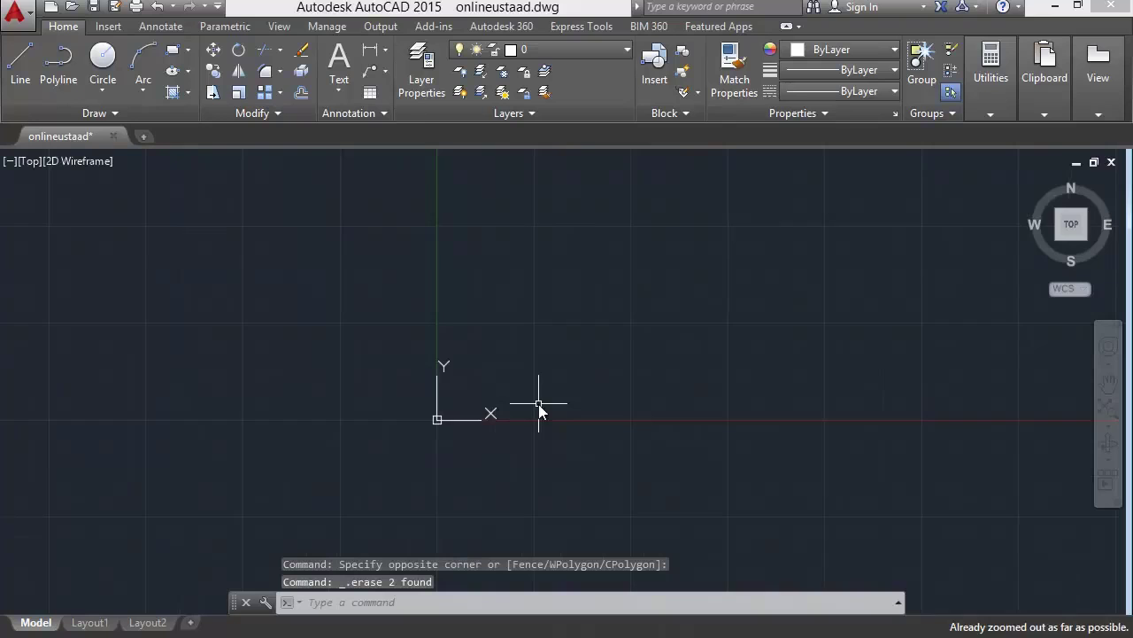
{"action": "scroll", "coordinate": [539, 400], "scroll_direction": "up", "scroll_amount": 1}
{"action": "scroll", "coordinate": [477, 387], "scroll_direction": "down", "scroll_amount": 1}
{"action": "type", "text": "RE"}
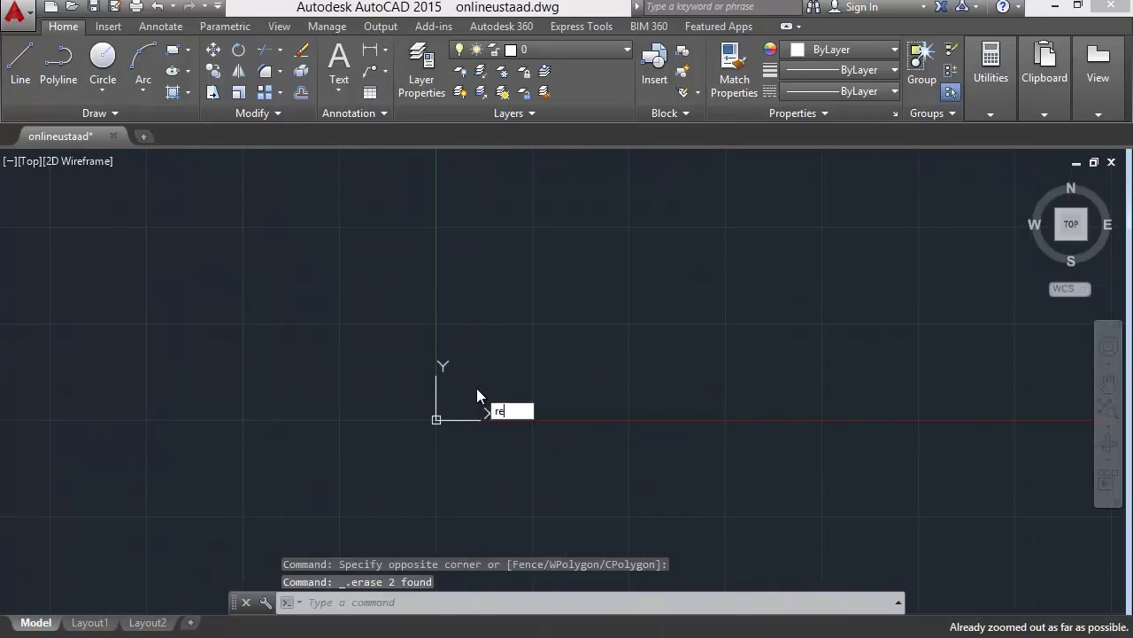
{"action": "key", "text": "Return"}
{"action": "scroll", "coordinate": [301, 385], "scroll_direction": "down", "scroll_amount": 1}
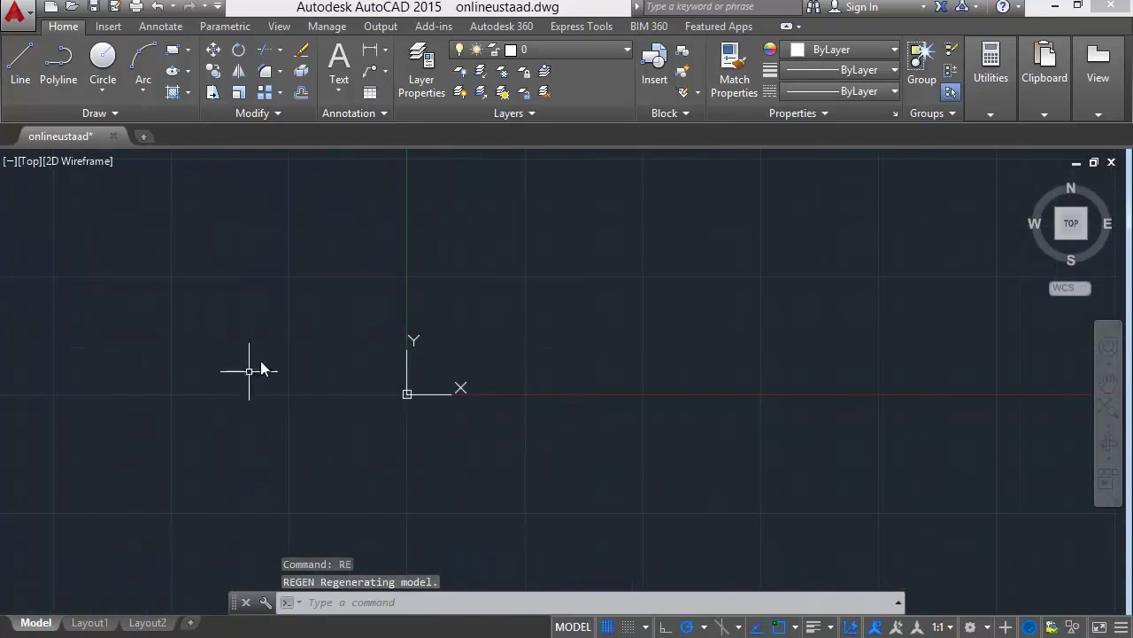
Draw a horizontal line 10' long by typing its length after the start point
{"action": "middle_click_drag", "start_coordinate": [557, 324], "coordinate": [393, 347]}
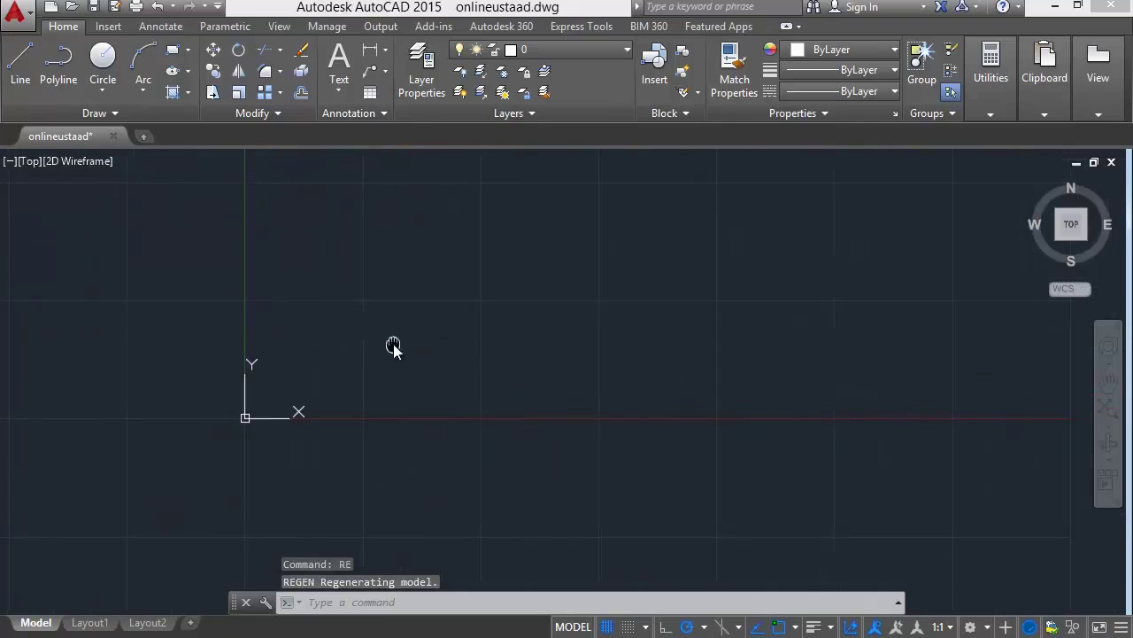
{"action": "left_click", "coordinate": [20, 62]}
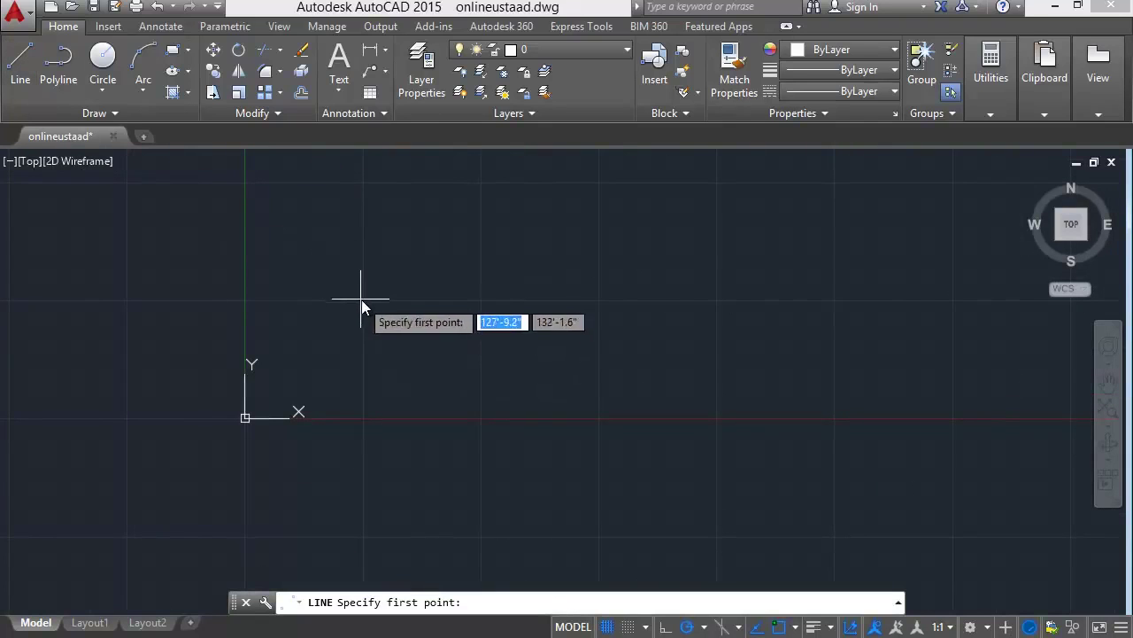
{"action": "left_click", "coordinate": [362, 299]}
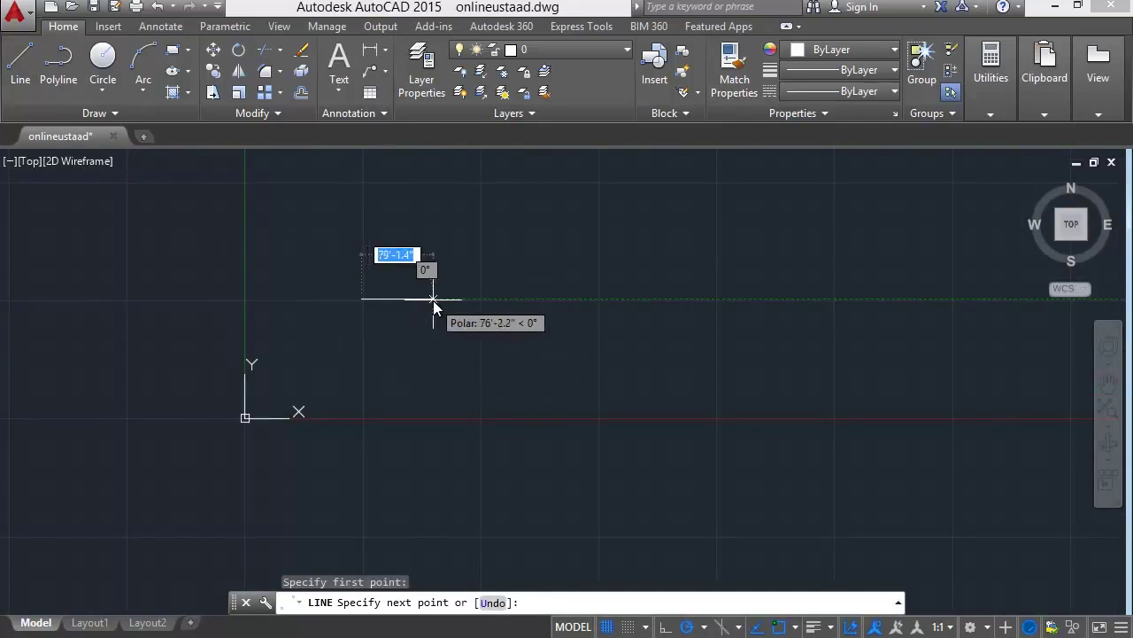
{"action": "key", "text": "Escape"}
{"action": "left_click", "coordinate": [20, 69]}
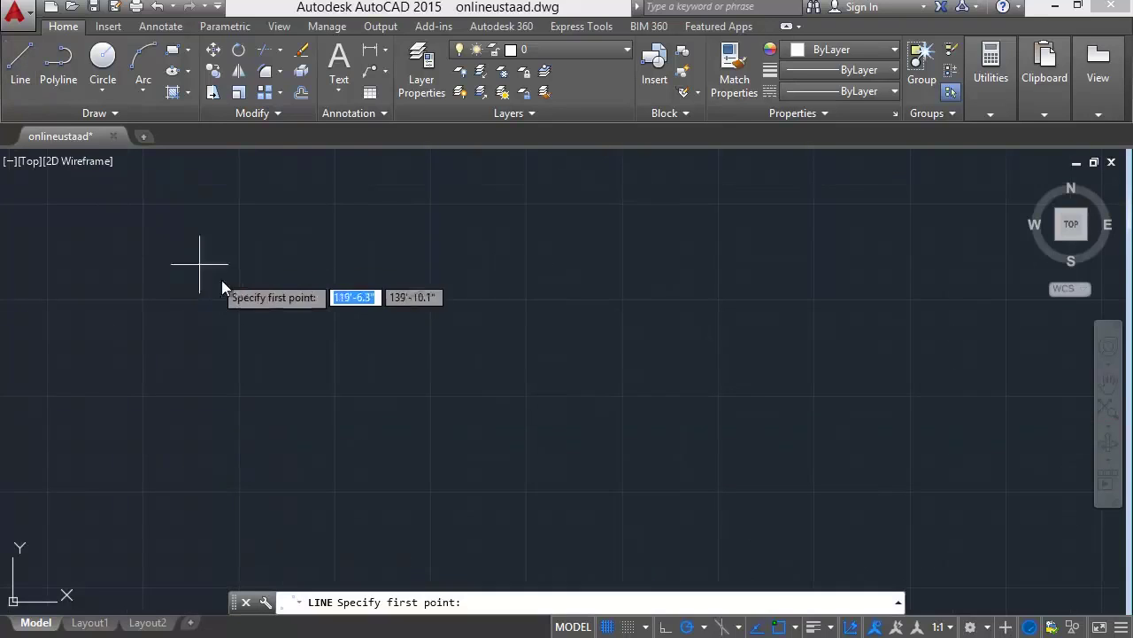
{"action": "left_click", "coordinate": [245, 300]}
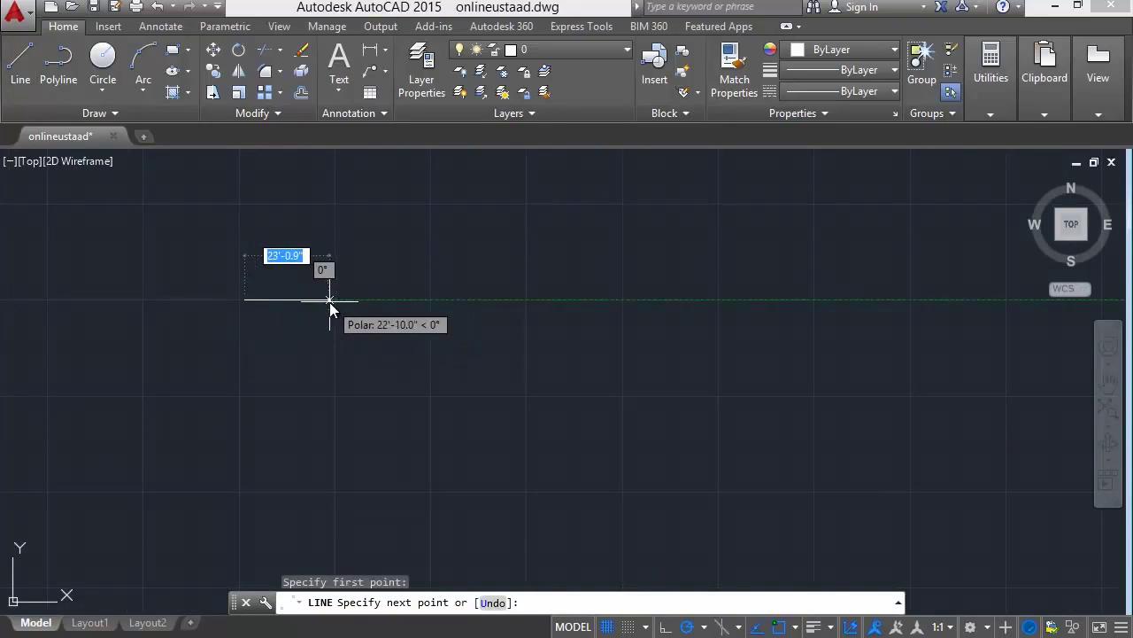
{"action": "key", "text": "Escape"}
{"action": "mouse_move", "coordinate": [227, 292]}
{"action": "middle_mouse_down"}
{"action": "mouse_move", "coordinate": [343, 338]}
{"action": "mouse_move", "coordinate": [210, 300]}
{"action": "middle_mouse_up"}
{"action": "left_click", "coordinate": [20, 62]}
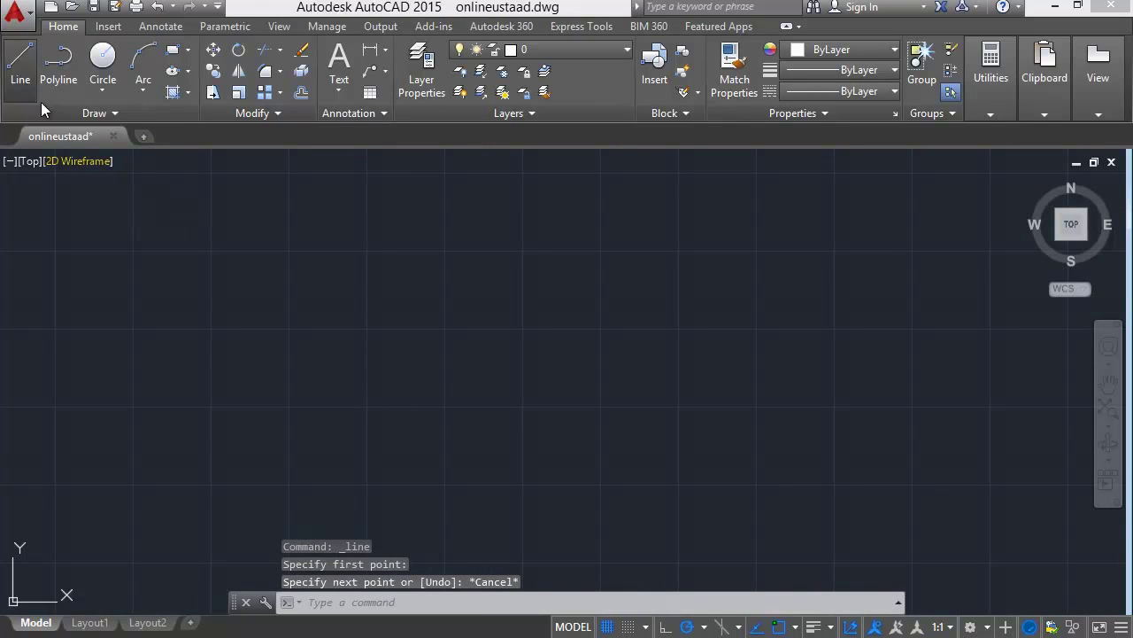
{"action": "left_click", "coordinate": [294, 255]}
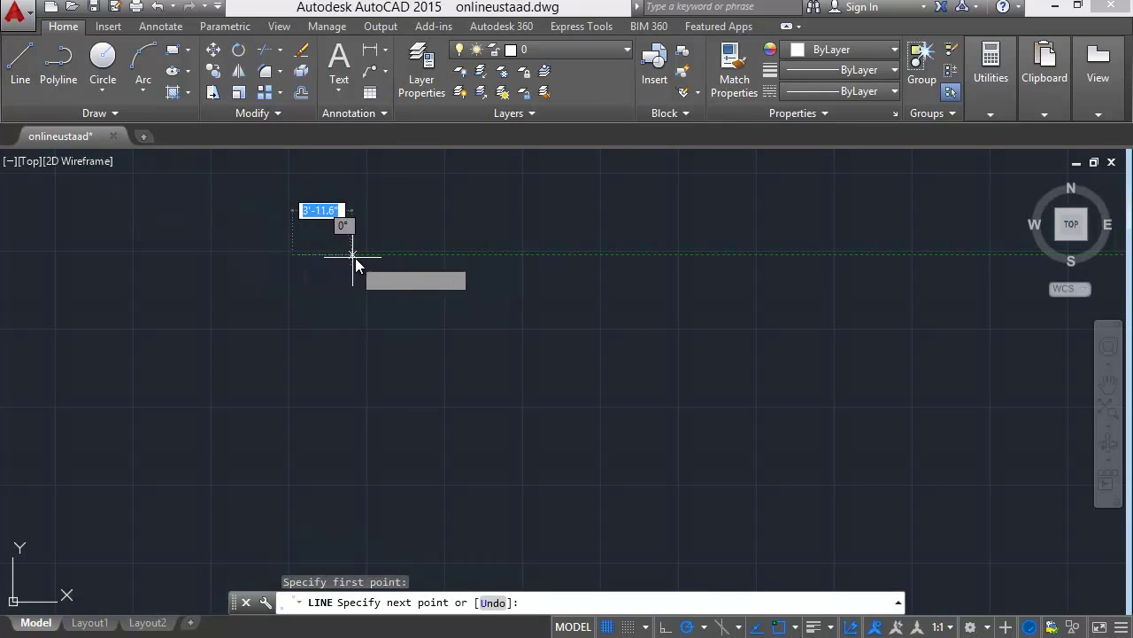
{"action": "type", "text": "10"}
{"action": "key", "text": "Return"}
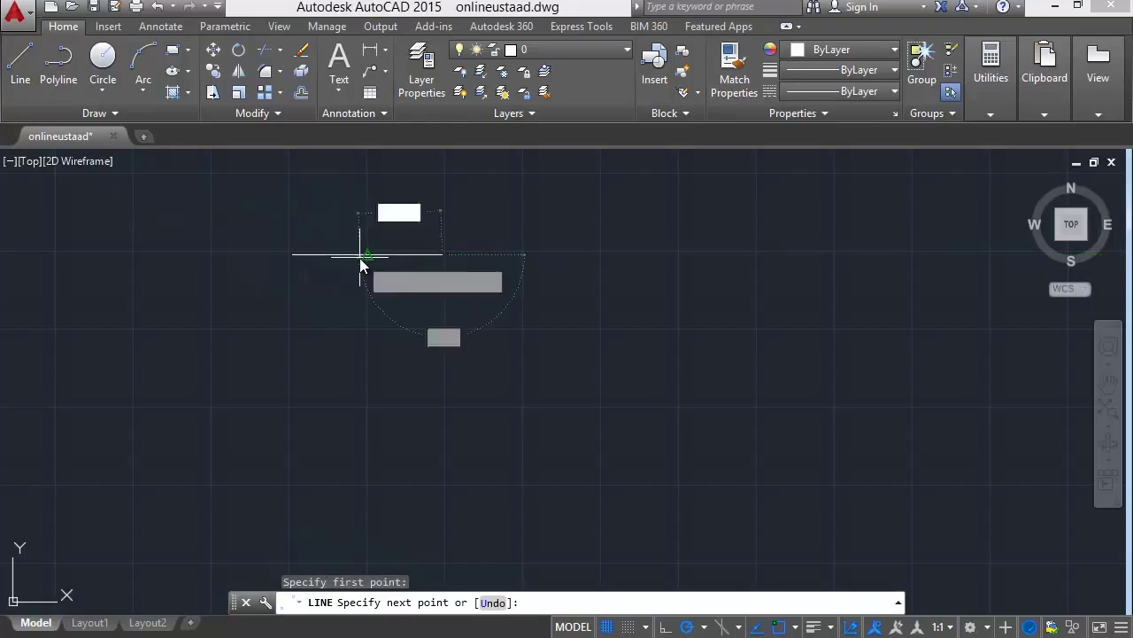
{"action": "key", "text": "Escape"}
Center the line in view and save the drawing
{"action": "scroll", "coordinate": [299, 238], "scroll_direction": "up", "scroll_amount": 3}
{"action": "scroll", "coordinate": [296, 235], "scroll_direction": "up", "scroll_amount": 2}
{"action": "scroll", "coordinate": [367, 253], "scroll_direction": "up", "scroll_amount": 2}
{"action": "middle_click_drag", "start_coordinate": [420, 267], "coordinate": [367, 348]}
{"action": "scroll", "coordinate": [368, 350], "scroll_direction": "up", "scroll_amount": 1}
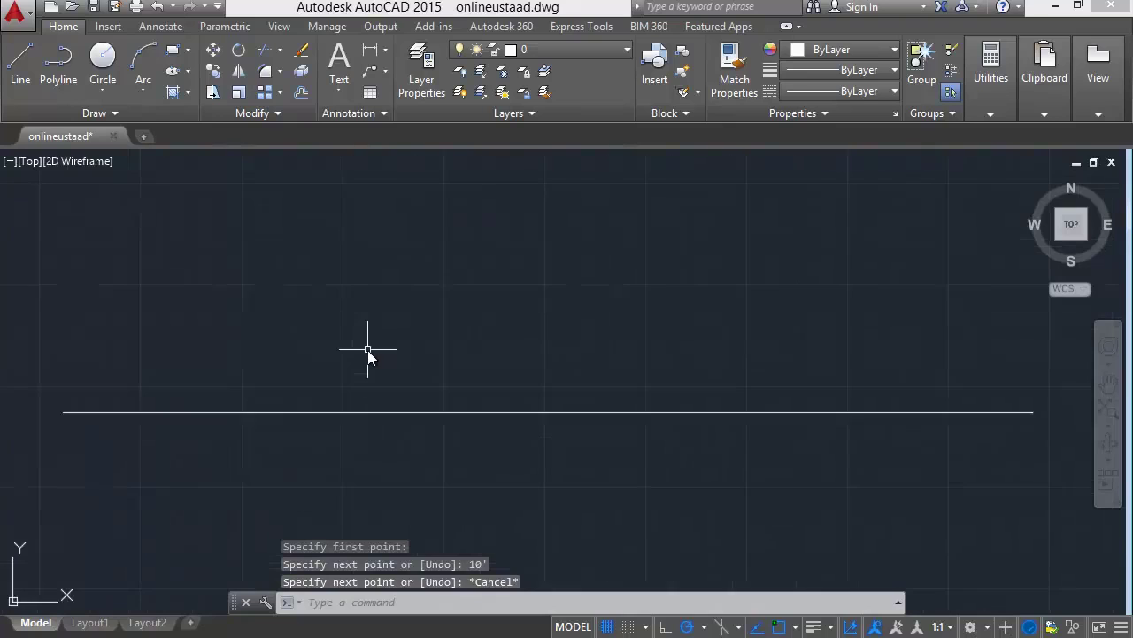
{"action": "scroll", "coordinate": [367, 350], "scroll_direction": "down", "scroll_amount": 1}
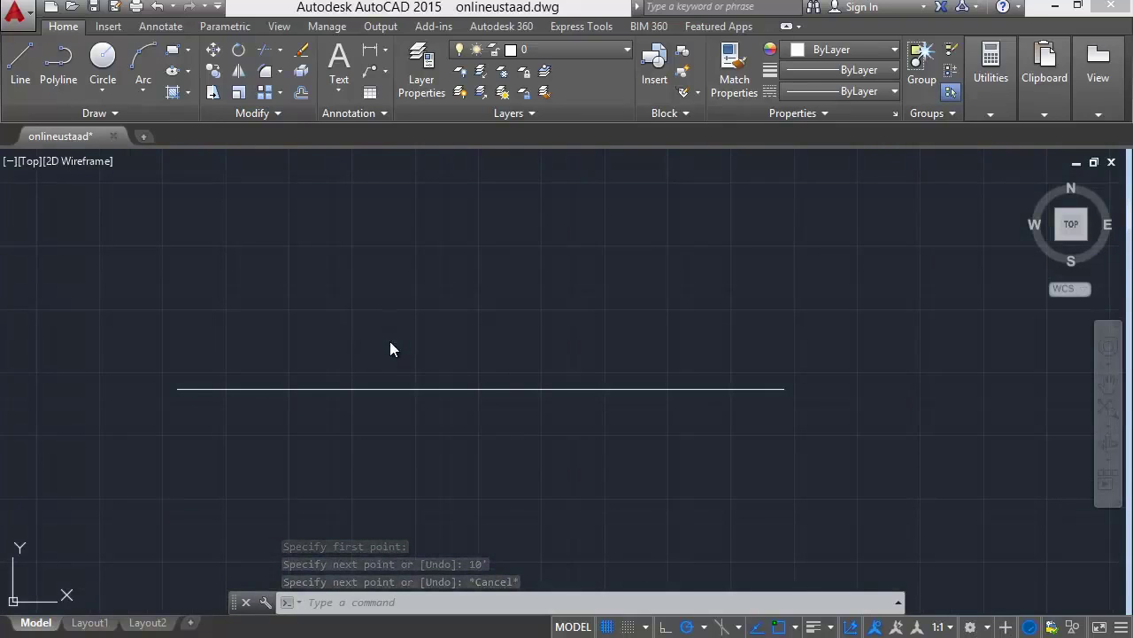
{"action": "key", "text": "ctrl+s"}
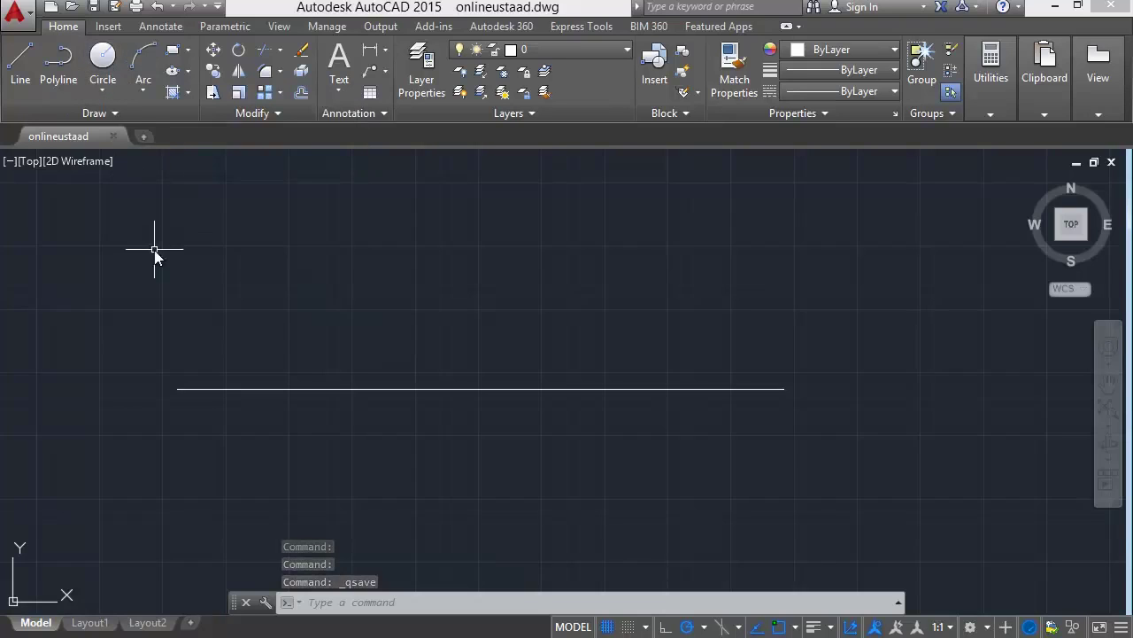
Draw a three-point arc from the line's left end, over the top, to its right end
{"action": "type", "text": "a"}
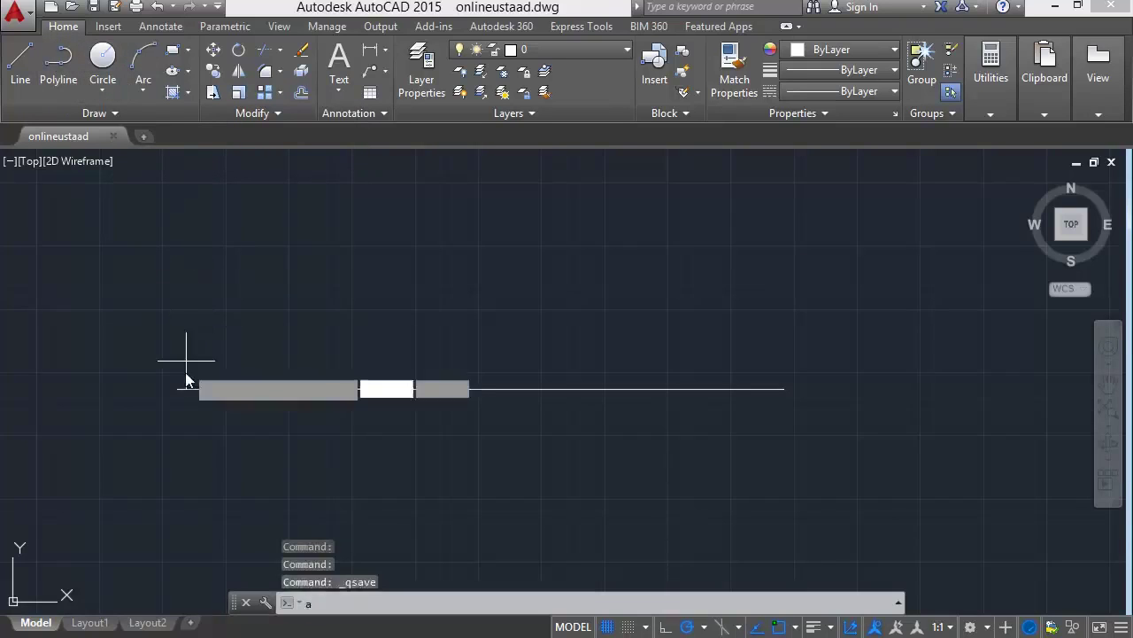
{"action": "key", "text": "Return"}
{"action": "left_click", "coordinate": [177, 387]}
{"action": "left_click", "coordinate": [435, 184]}
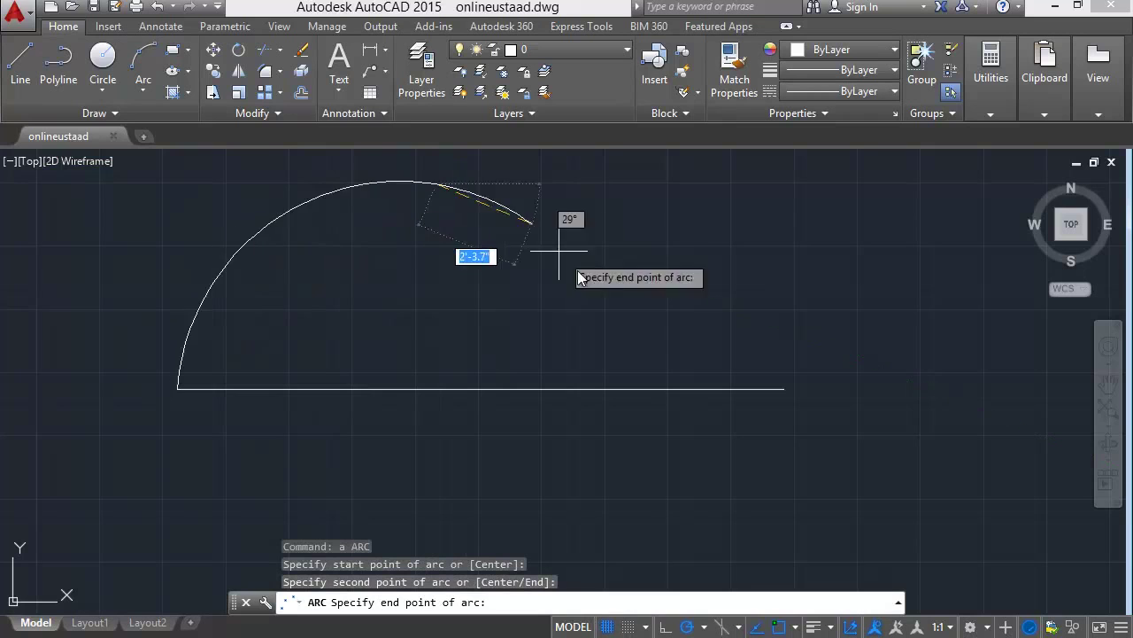
{"action": "left_click", "coordinate": [784, 388]}
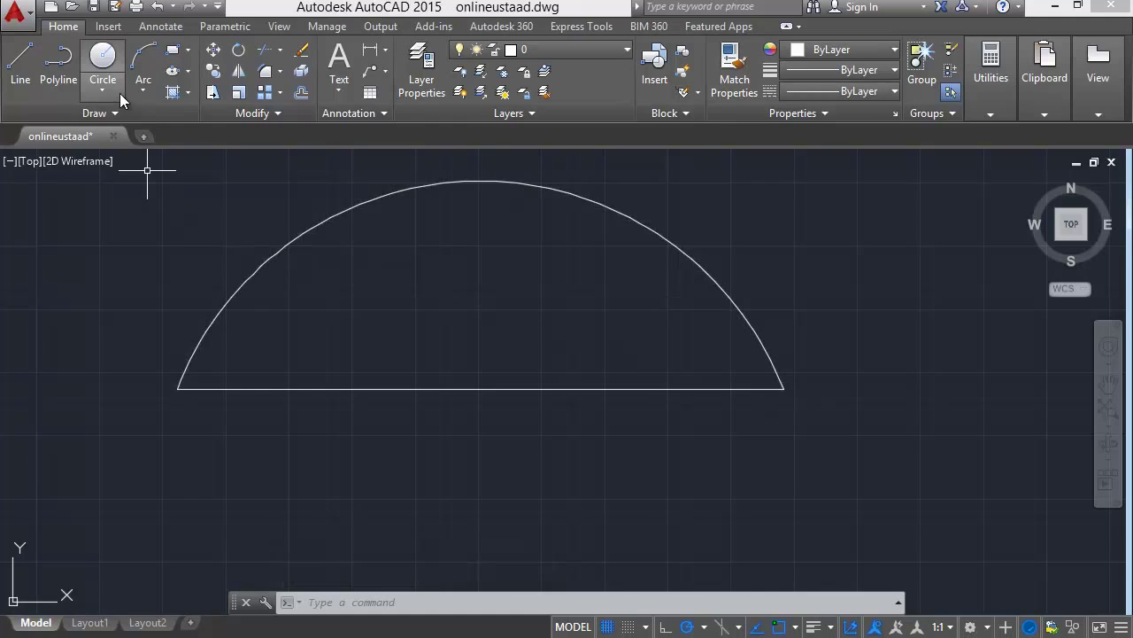
Erase that arc and redraw it from left end, through the top, to right end
{"action": "left_click", "coordinate": [325, 220]}
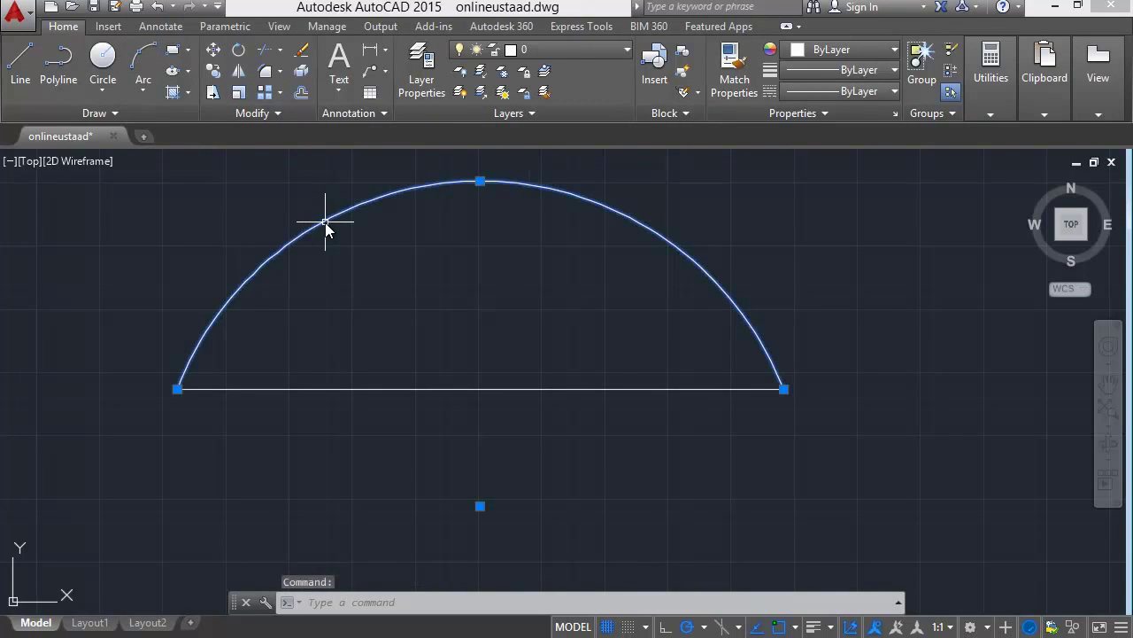
{"action": "key", "text": "Delete"}
{"action": "left_click", "coordinate": [142, 44]}
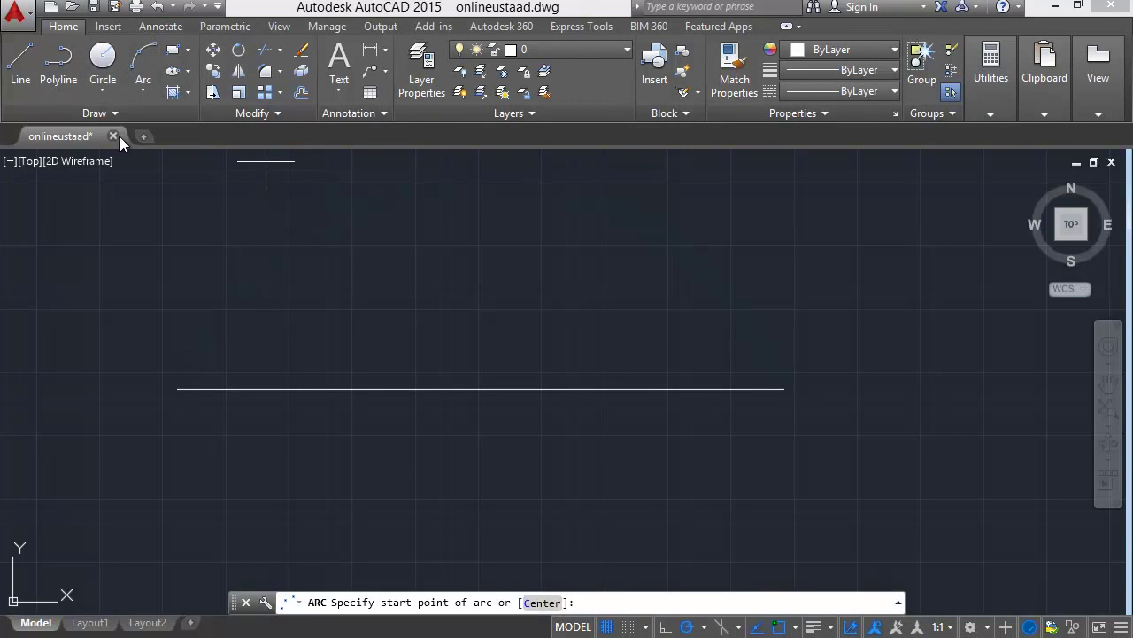
{"action": "left_click", "coordinate": [177, 390]}
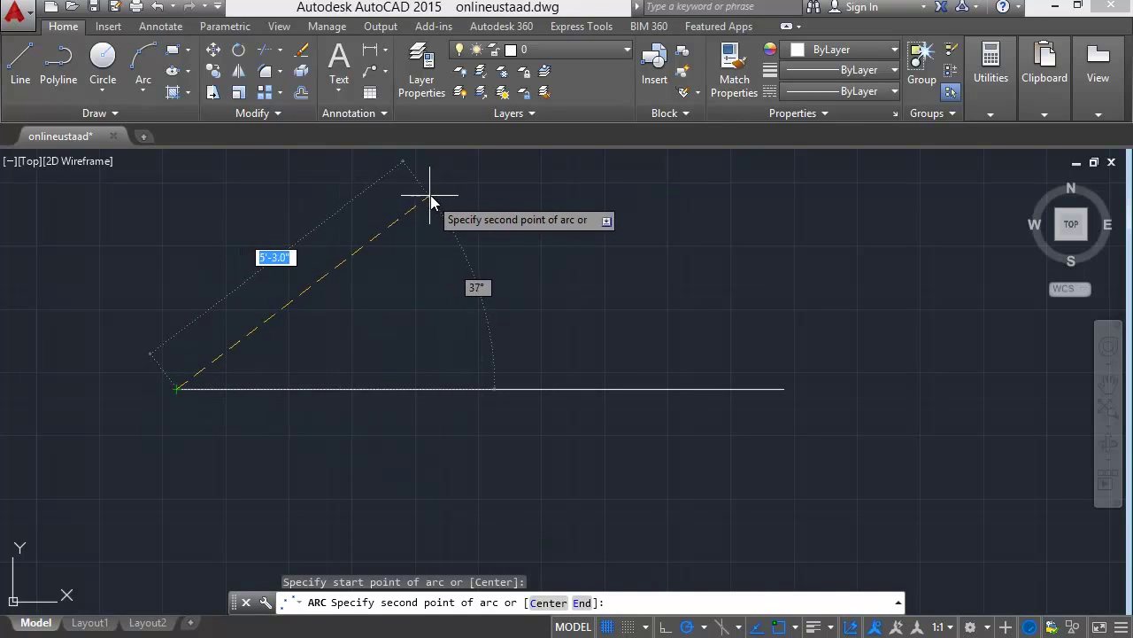
{"action": "left_click", "coordinate": [431, 196]}
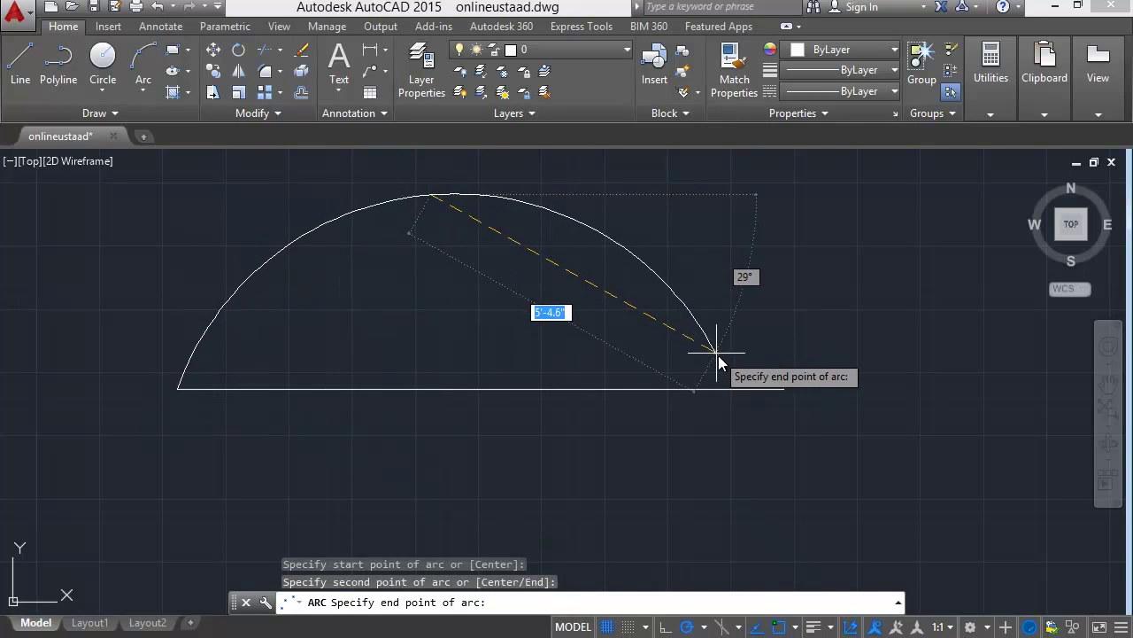
{"action": "left_click", "coordinate": [780, 387]}
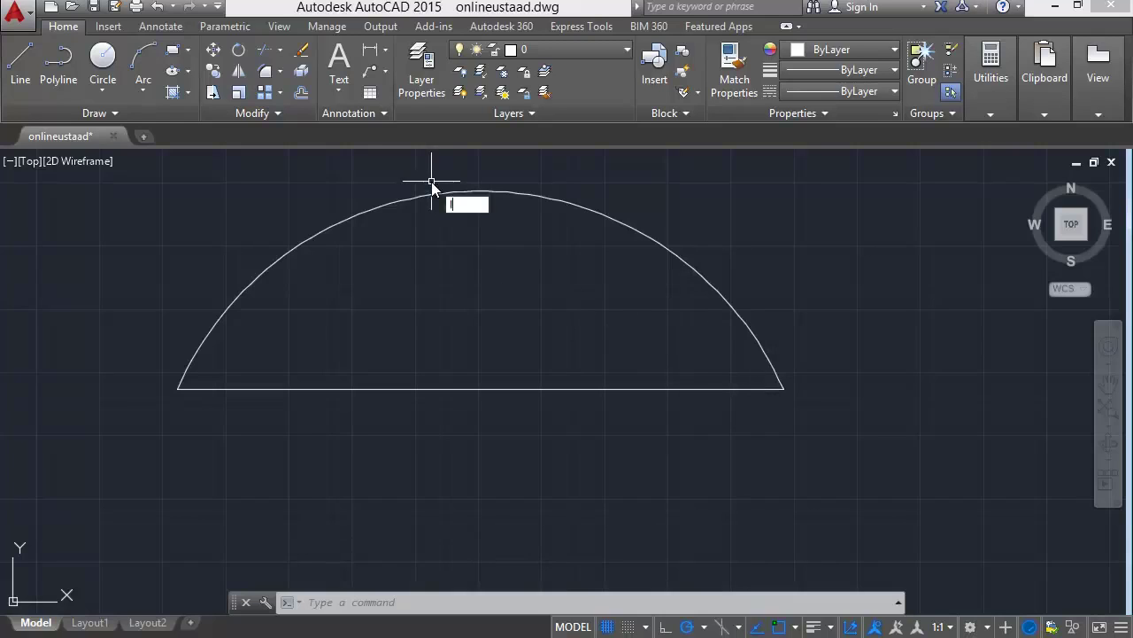
Lengthen the line to a 20' total length with LENGTHEN's Total option
{"action": "key", "text": "Return"}
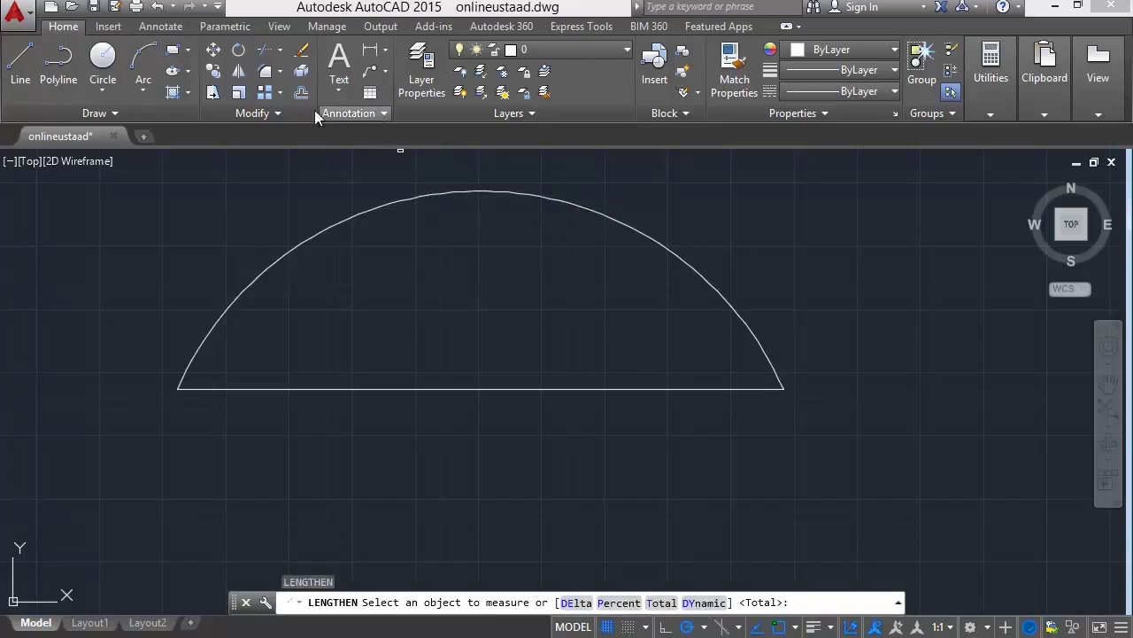
{"action": "left_click", "coordinate": [276, 113]}
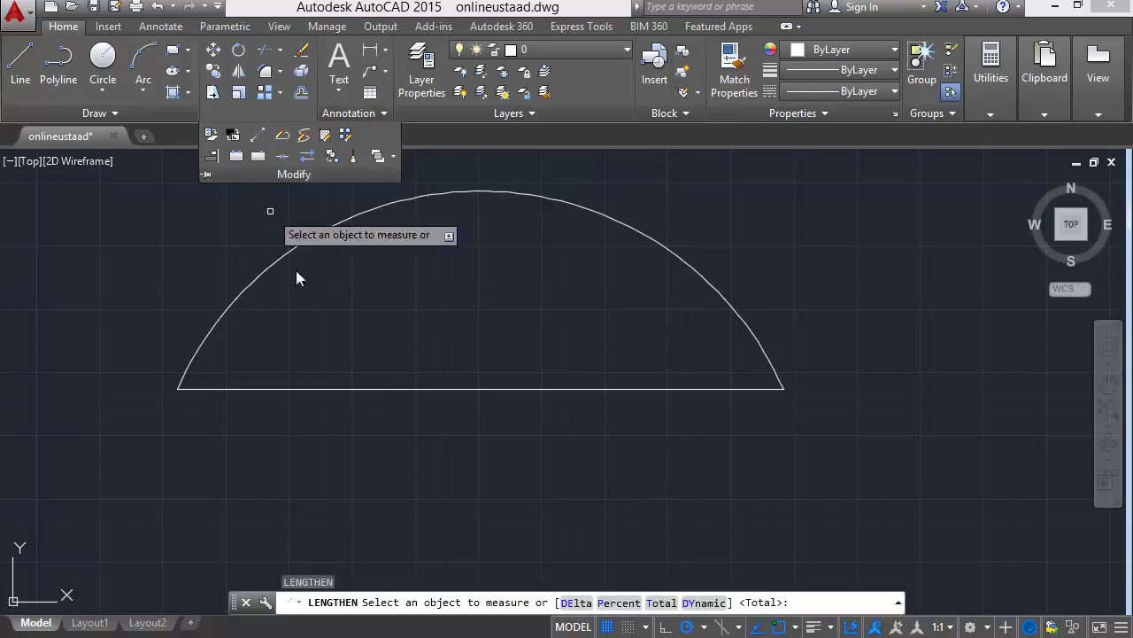
{"action": "key", "text": "Escape"}
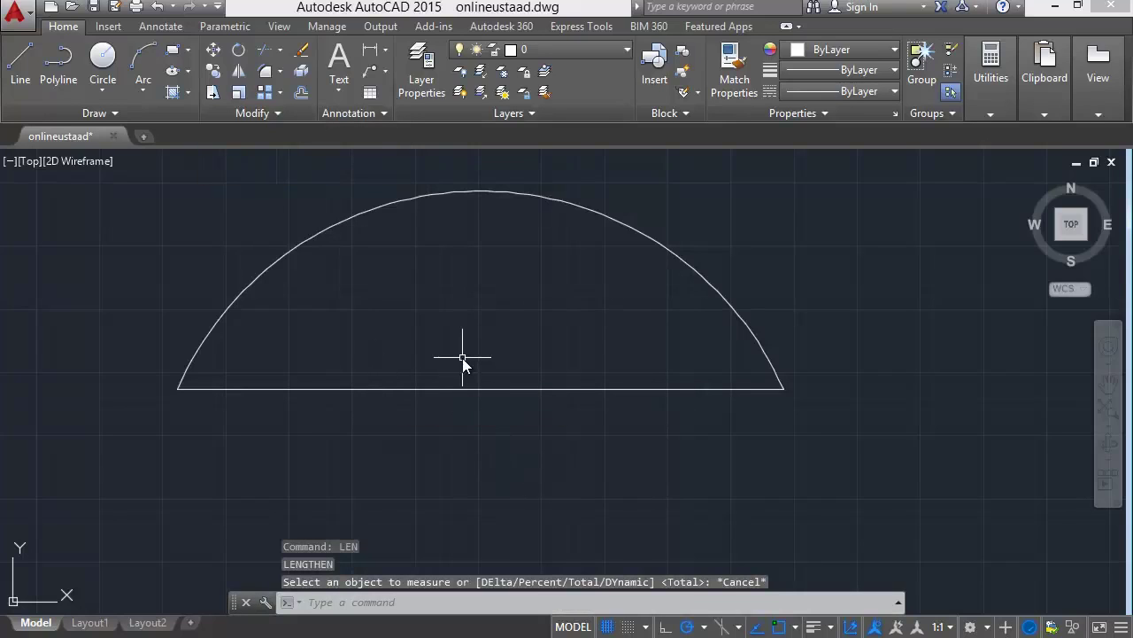
{"action": "type", "text": "len"}
{"action": "key", "text": "Return"}
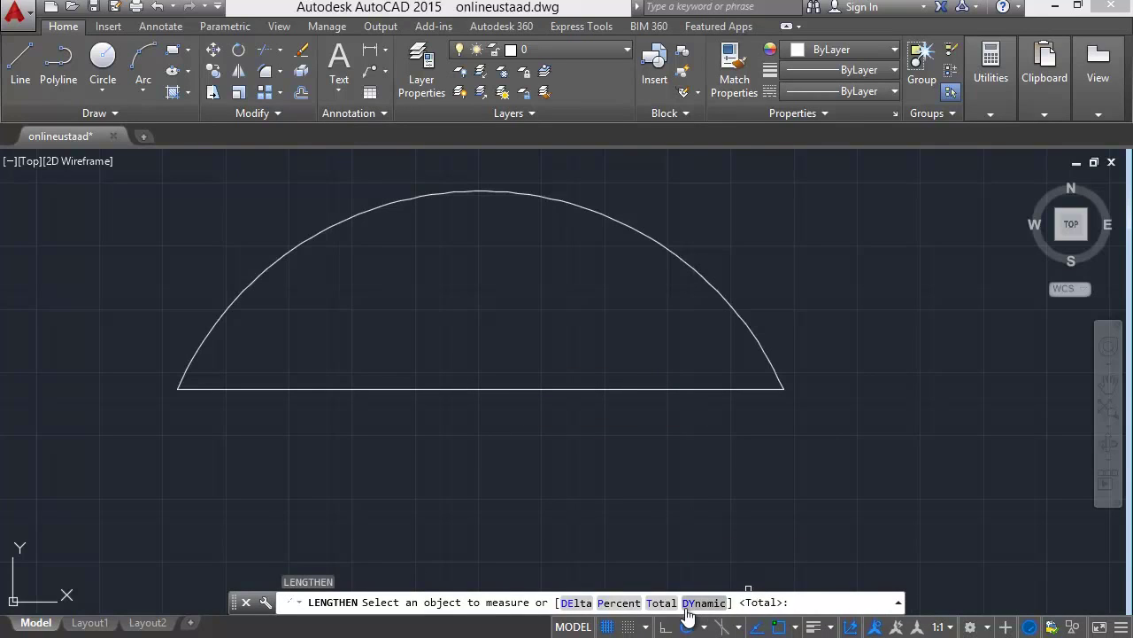
{"action": "left_click", "coordinate": [660, 602]}
{"action": "type", "text": "20'"}
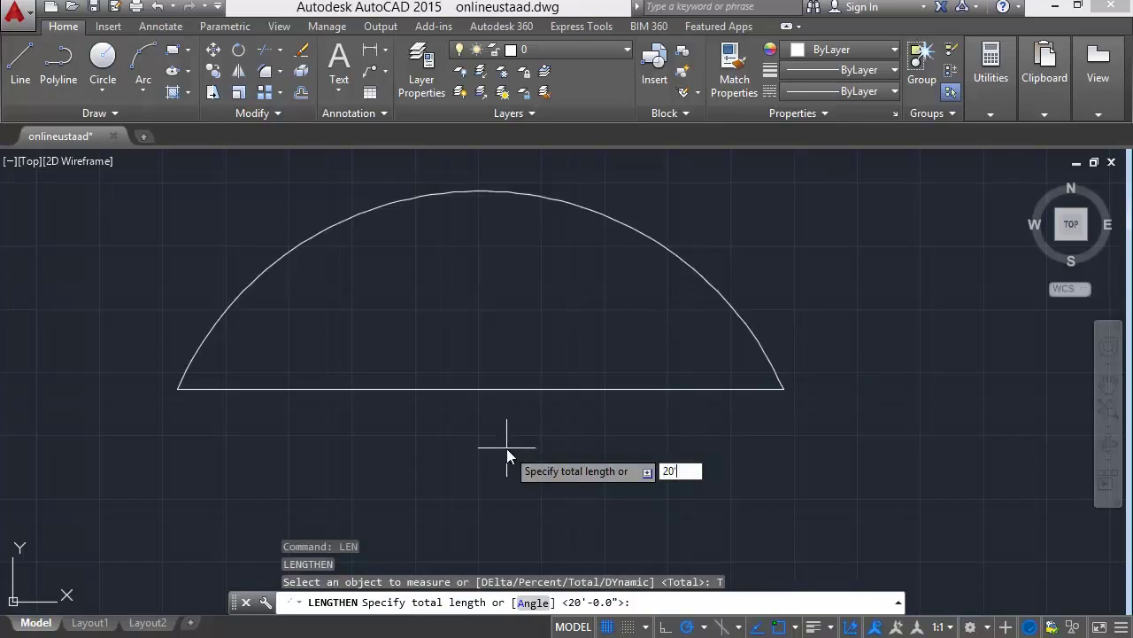
{"action": "key", "text": "Return"}
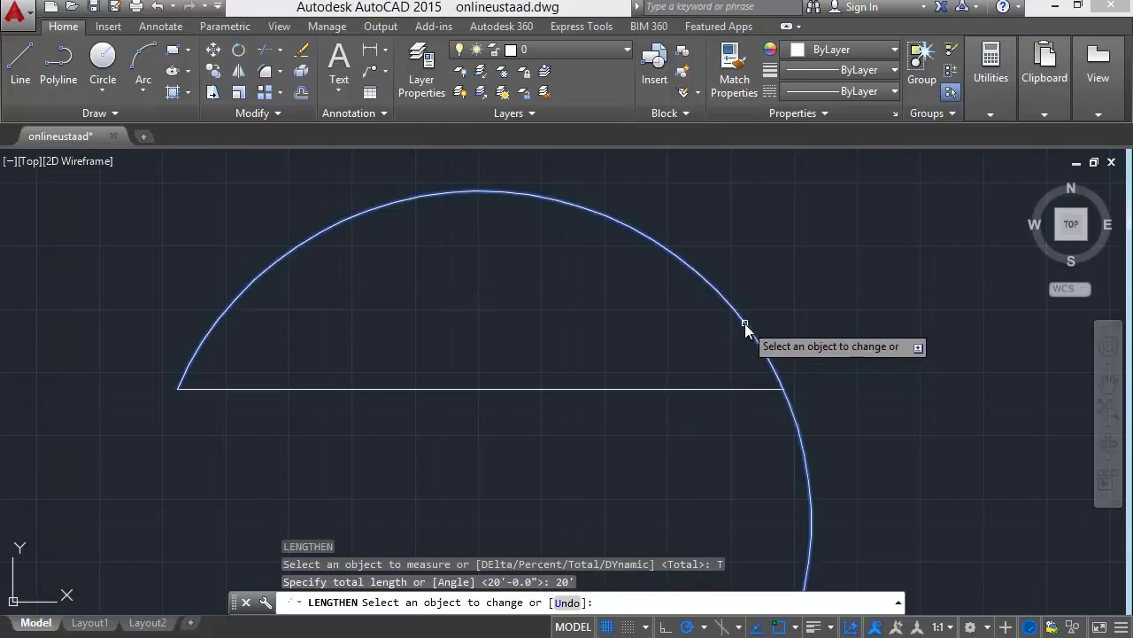
{"action": "left_click", "coordinate": [695, 389]}
{"action": "scroll", "coordinate": [693, 390], "scroll_direction": "down", "scroll_amount": 5}
{"action": "key", "text": "Escape"}
{"action": "scroll", "coordinate": [784, 417], "scroll_direction": "up", "scroll_amount": 2}
{"action": "middle_click_drag", "start_coordinate": [784, 417], "coordinate": [614, 422]}
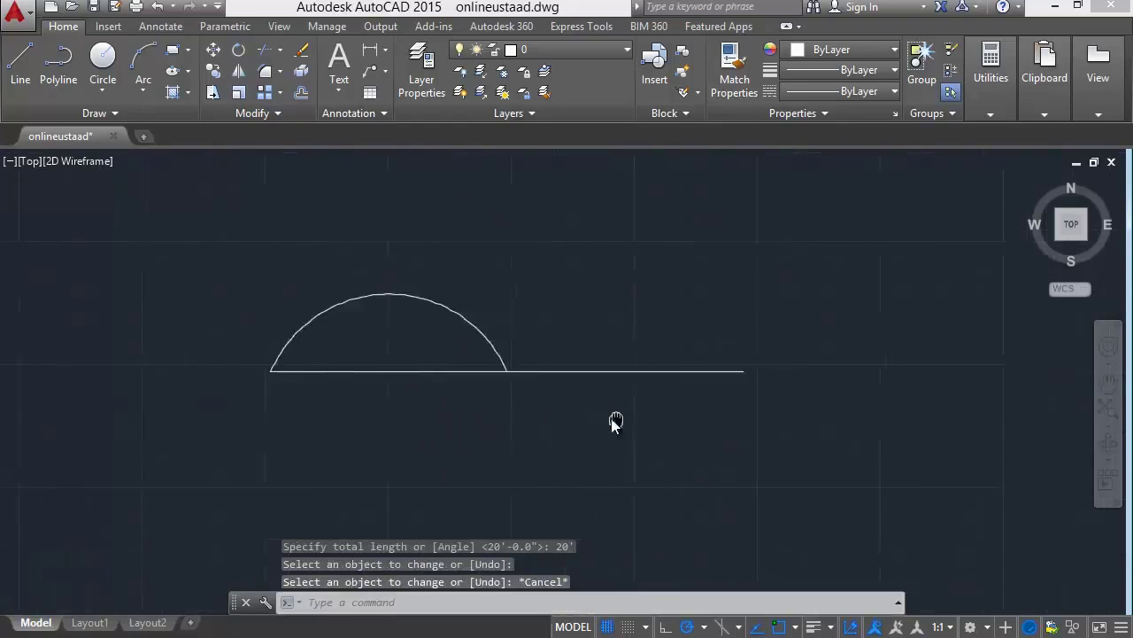
Check the line with an aligned dimension reading 20'
{"action": "type", "text": "al"}
{"action": "key", "text": "Return"}
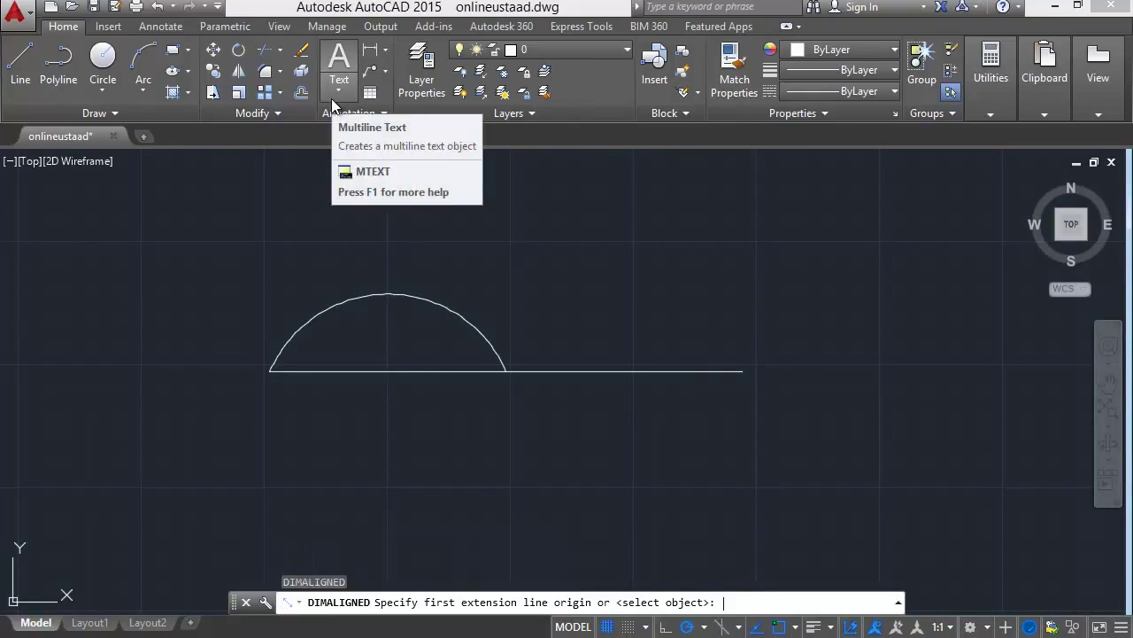
{"action": "left_click", "coordinate": [744, 372]}
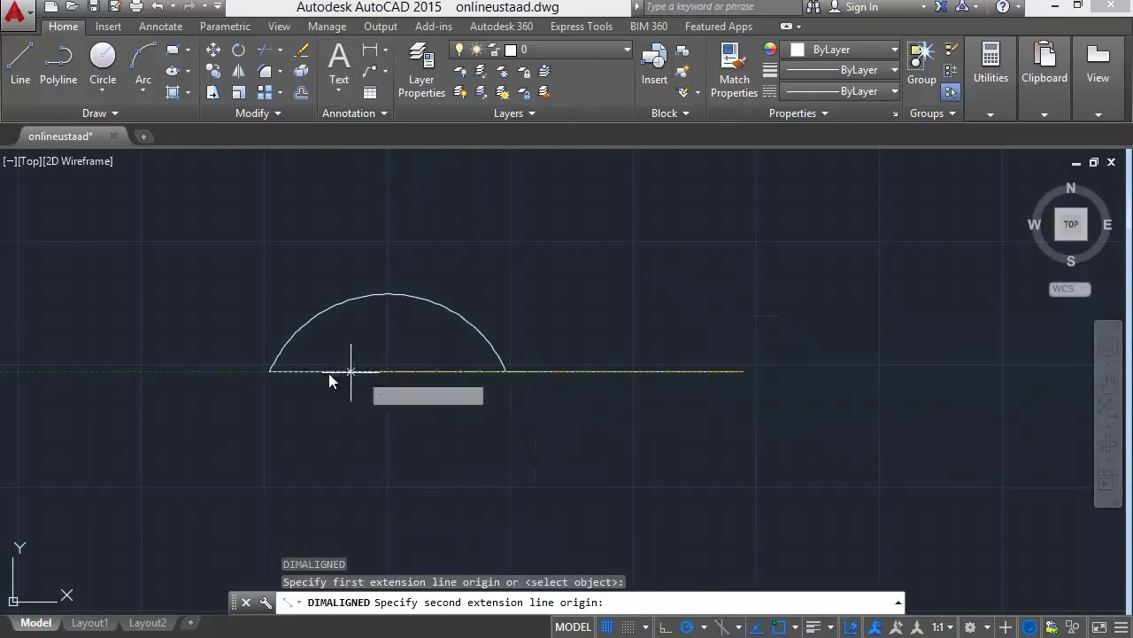
{"action": "left_click", "coordinate": [271, 372]}
{"action": "left_click", "coordinate": [276, 426]}
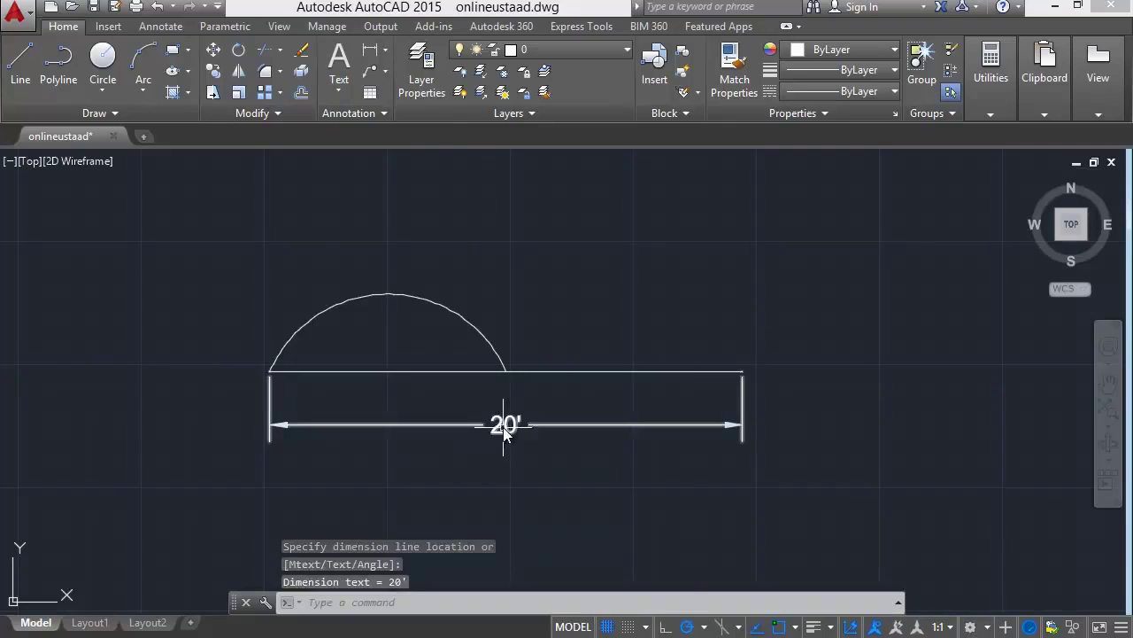
Erase the 20' dimension
{"action": "left_click", "coordinate": [501, 428]}
{"action": "scroll", "coordinate": [489, 373], "scroll_direction": "up", "scroll_amount": 2}
{"action": "key", "text": "Escape"}
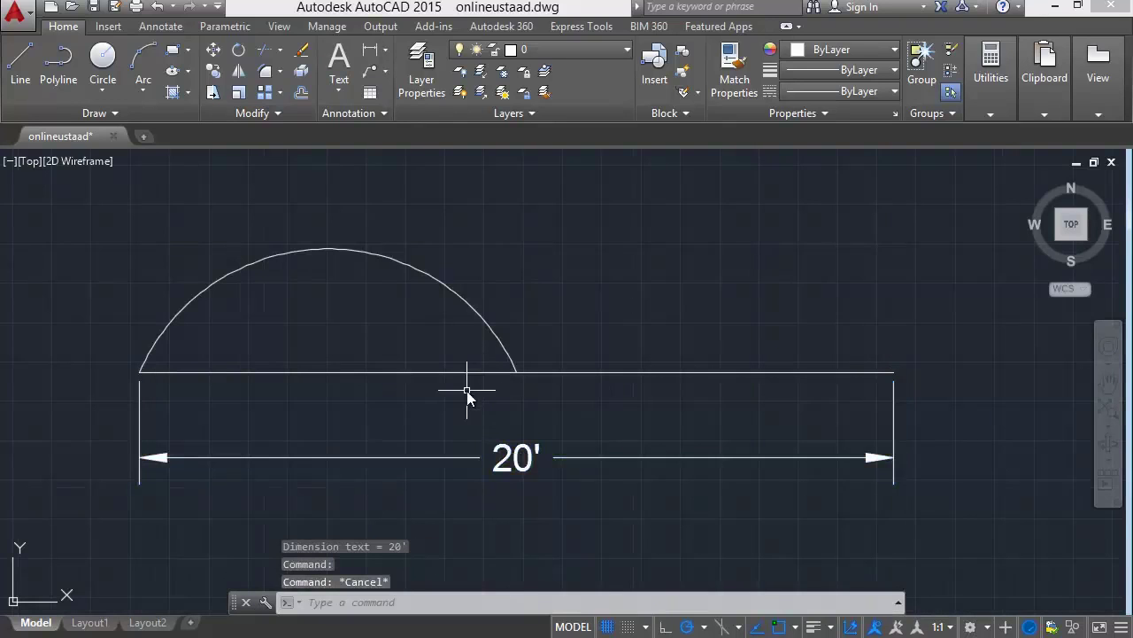
{"action": "left_click", "coordinate": [501, 453]}
{"action": "left_click", "coordinate": [502, 431]}
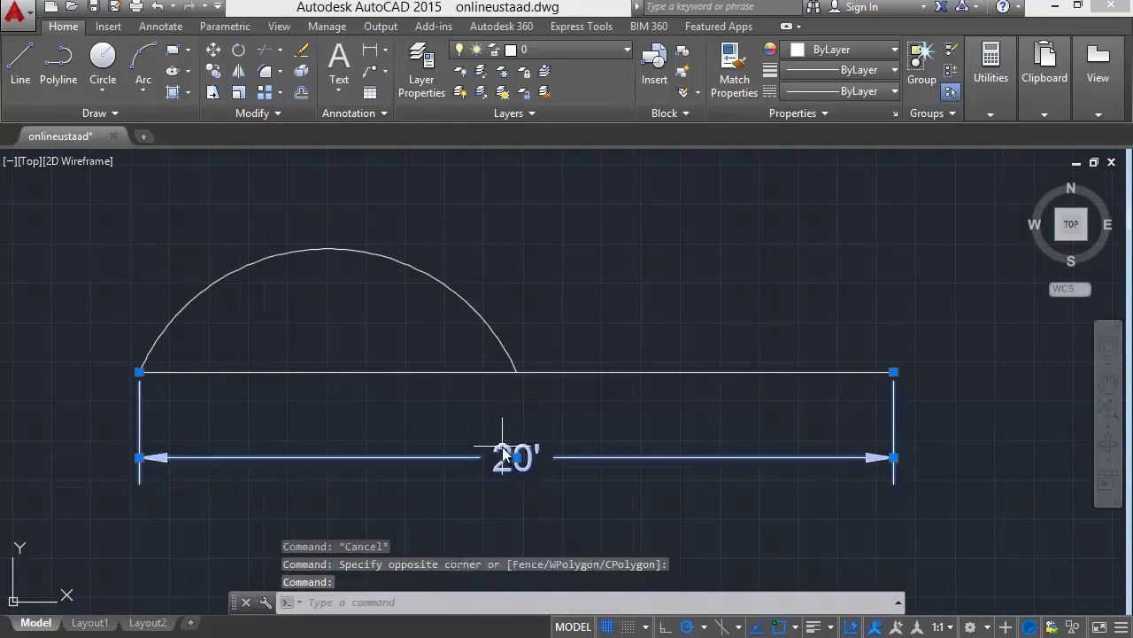
{"action": "key", "text": "Delete"}
Shorten the line to a 12' total length using LENGTHEN Total, then restart LENGTHEN
{"action": "type", "text": "len"}
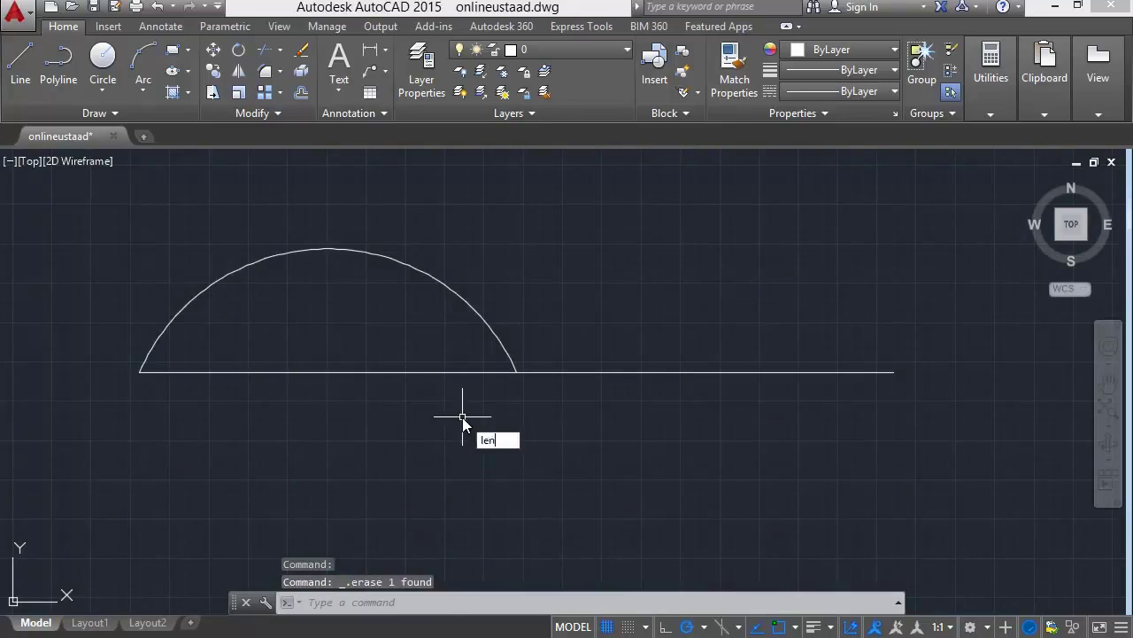
{"action": "key", "text": "Return"}
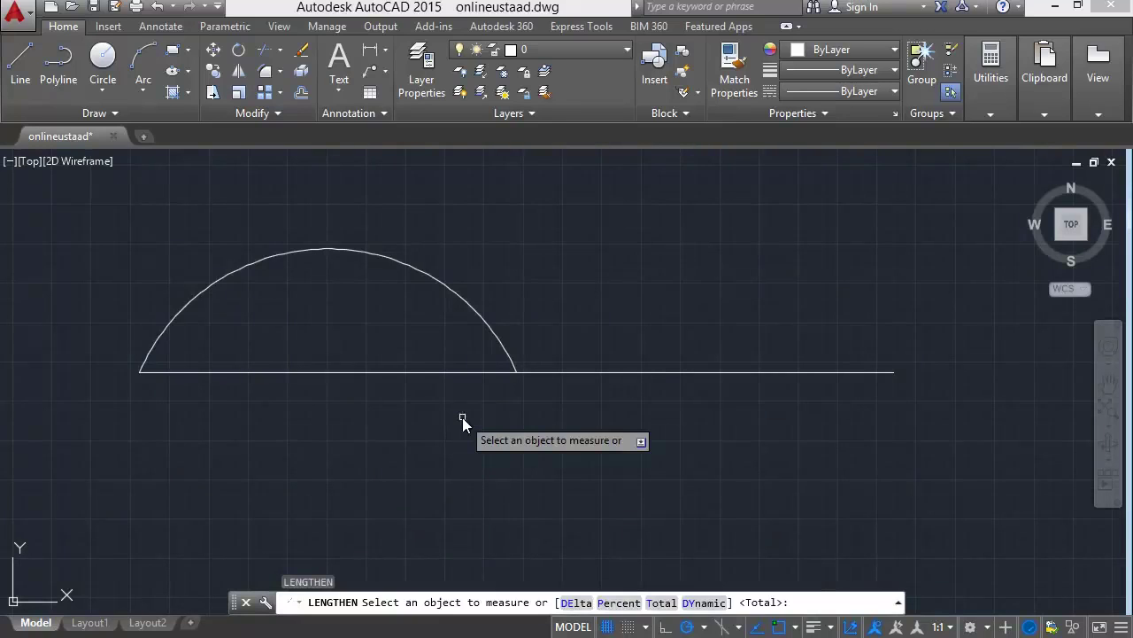
{"action": "type", "text": "T"}
{"action": "key", "text": "Return"}
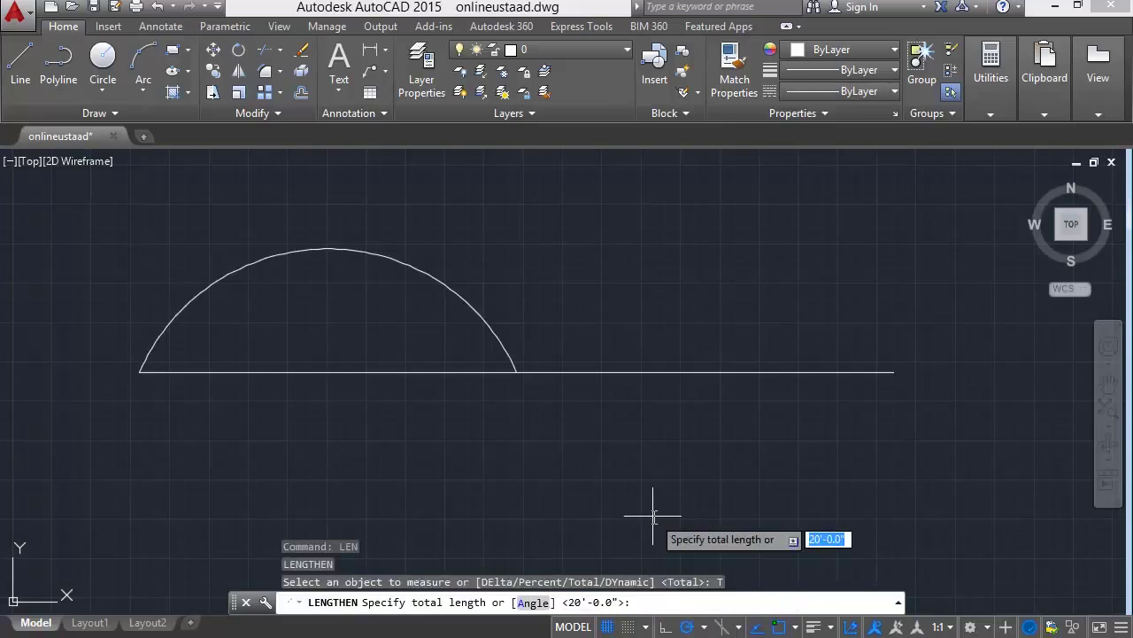
{"action": "type", "text": "12"}
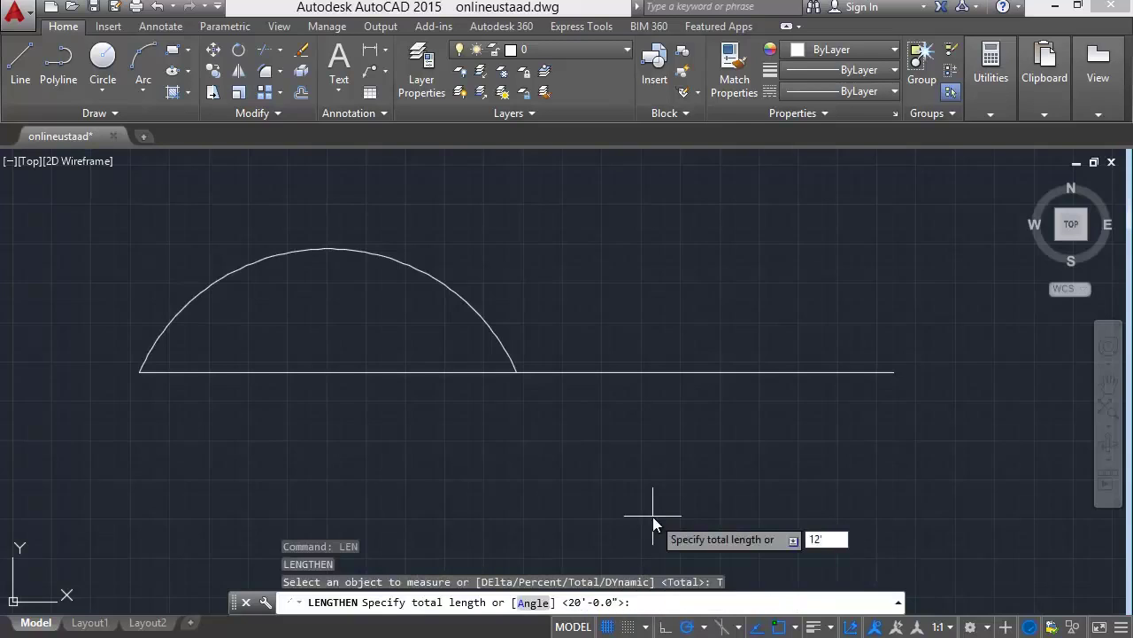
{"action": "key", "text": "Return"}
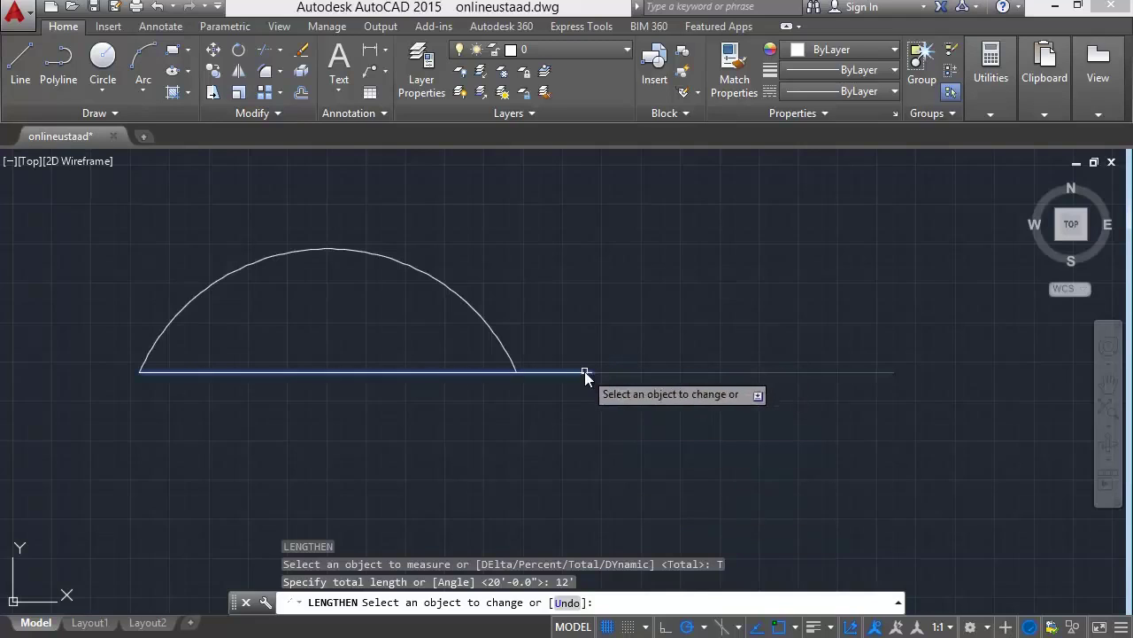
{"action": "left_click", "coordinate": [584, 371]}
{"action": "key", "text": "Escape"}
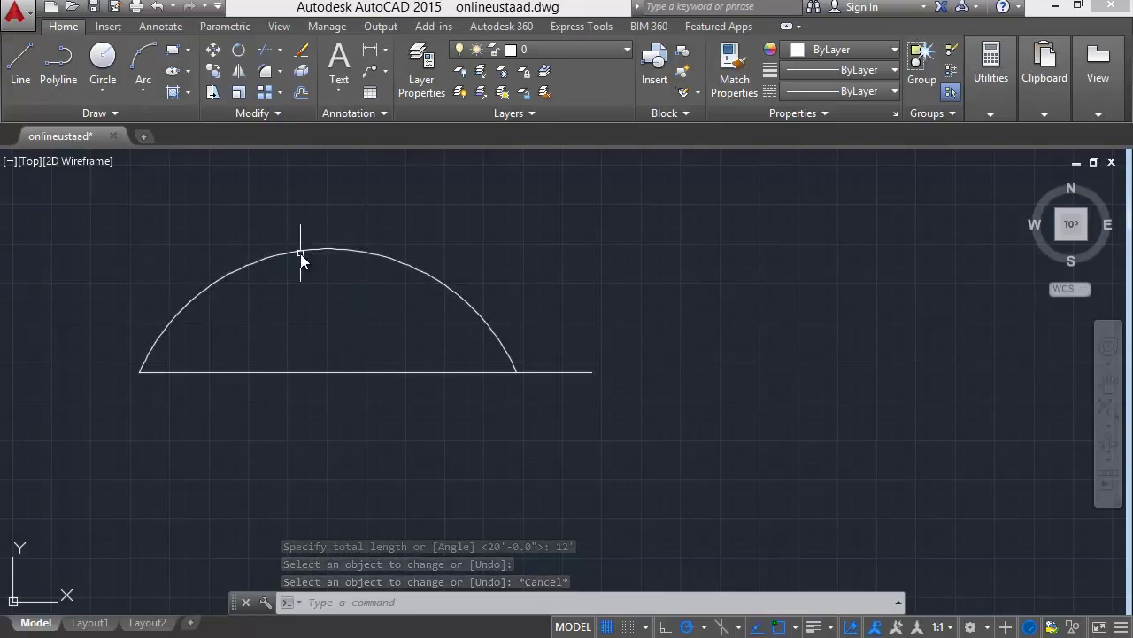
{"action": "type", "text": "len"}
{"action": "key", "text": "Return"}
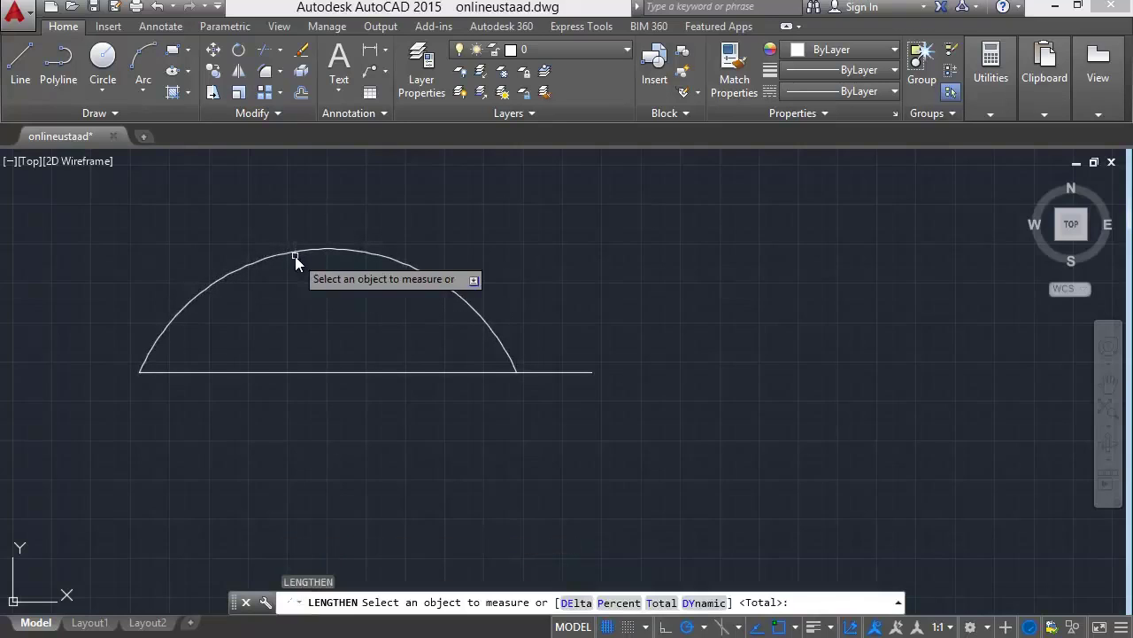
Set LENGTHEN to 200 percent and double the line four times, zooming out between picks
{"action": "left_click", "coordinate": [622, 602]}
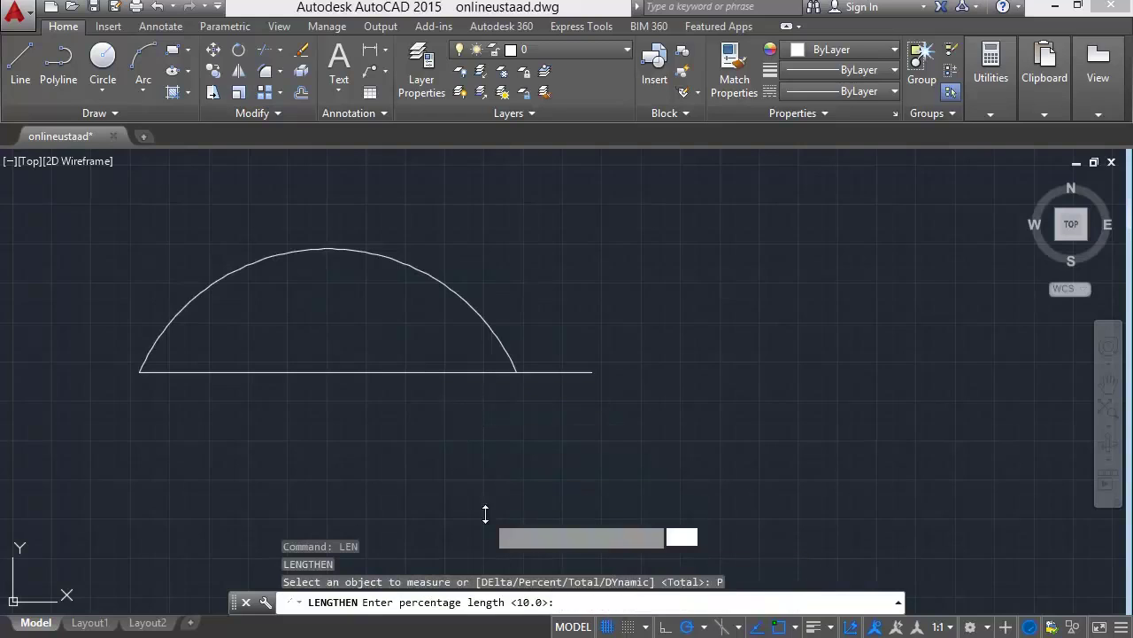
{"action": "type", "text": "200"}
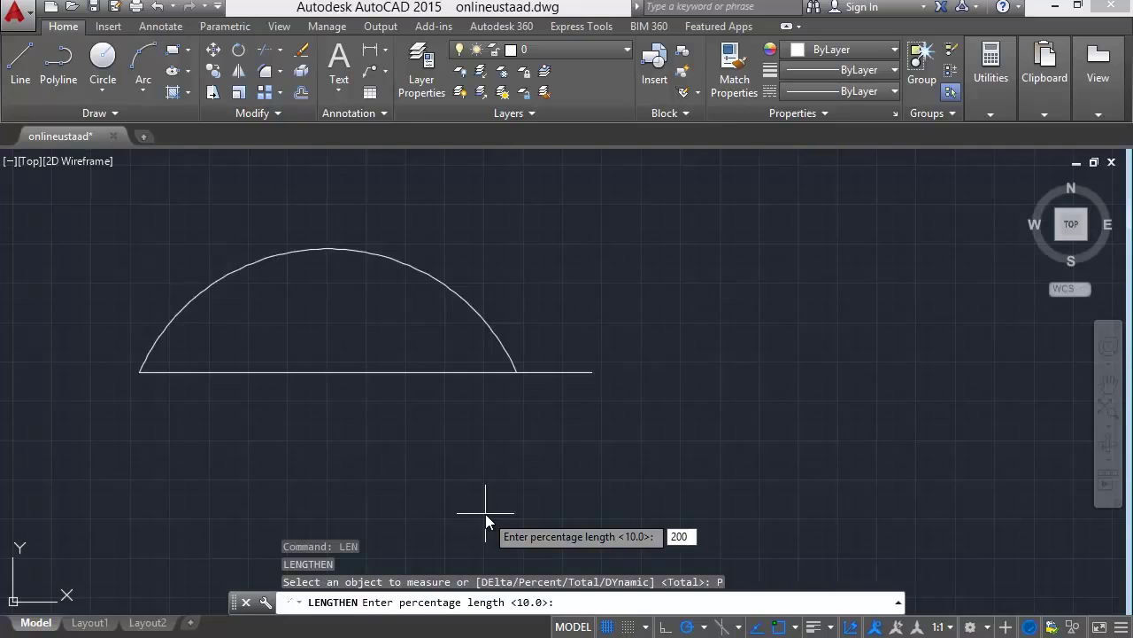
{"action": "key", "text": "Return"}
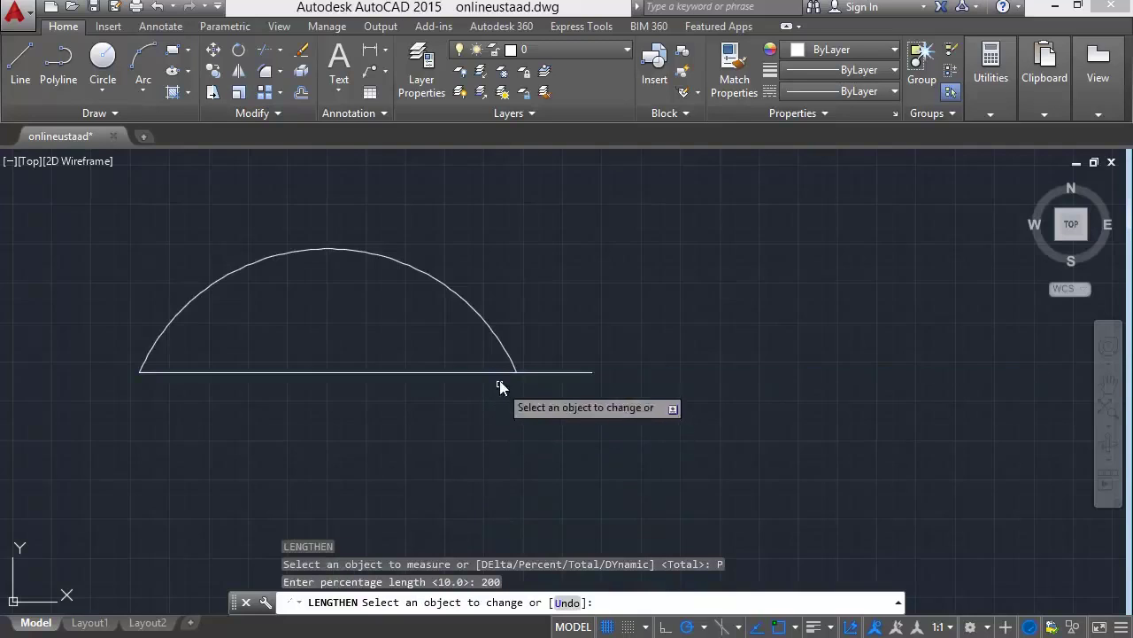
{"action": "scroll", "coordinate": [496, 425], "scroll_direction": "down", "scroll_amount": 1}
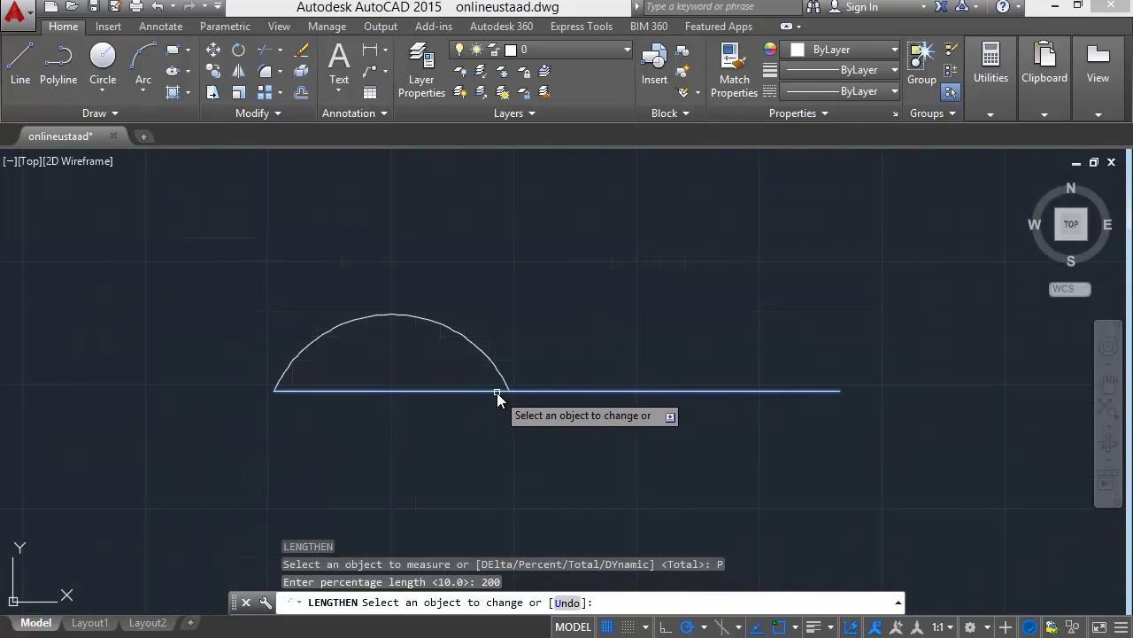
{"action": "left_click", "coordinate": [497, 391]}
{"action": "scroll", "coordinate": [564, 393], "scroll_direction": "down", "scroll_amount": 3}
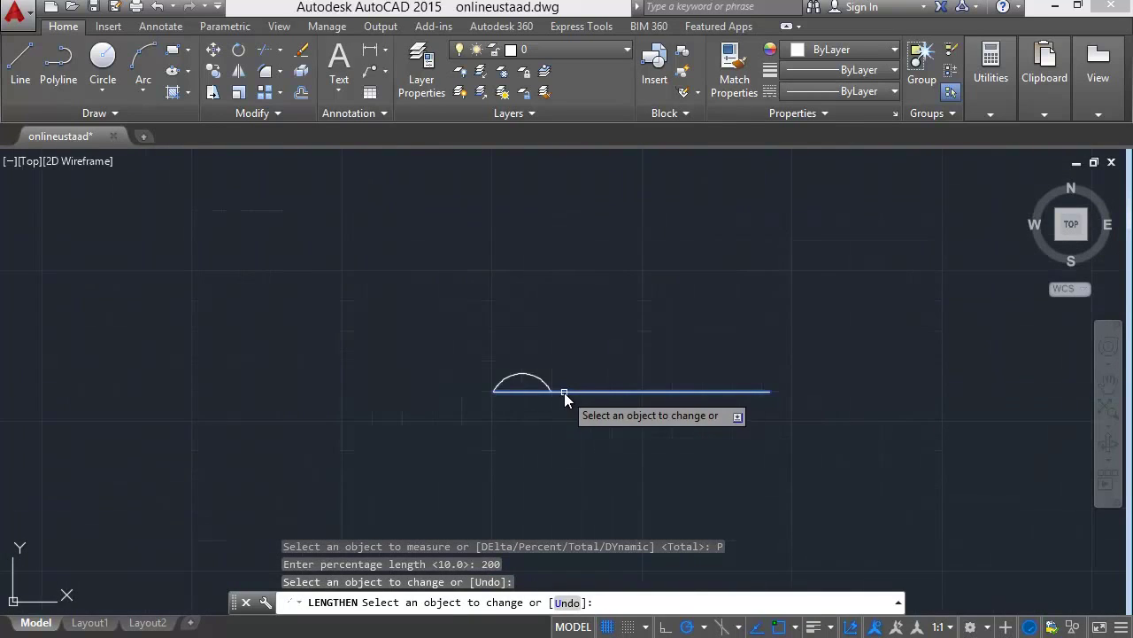
{"action": "left_click", "coordinate": [568, 394]}
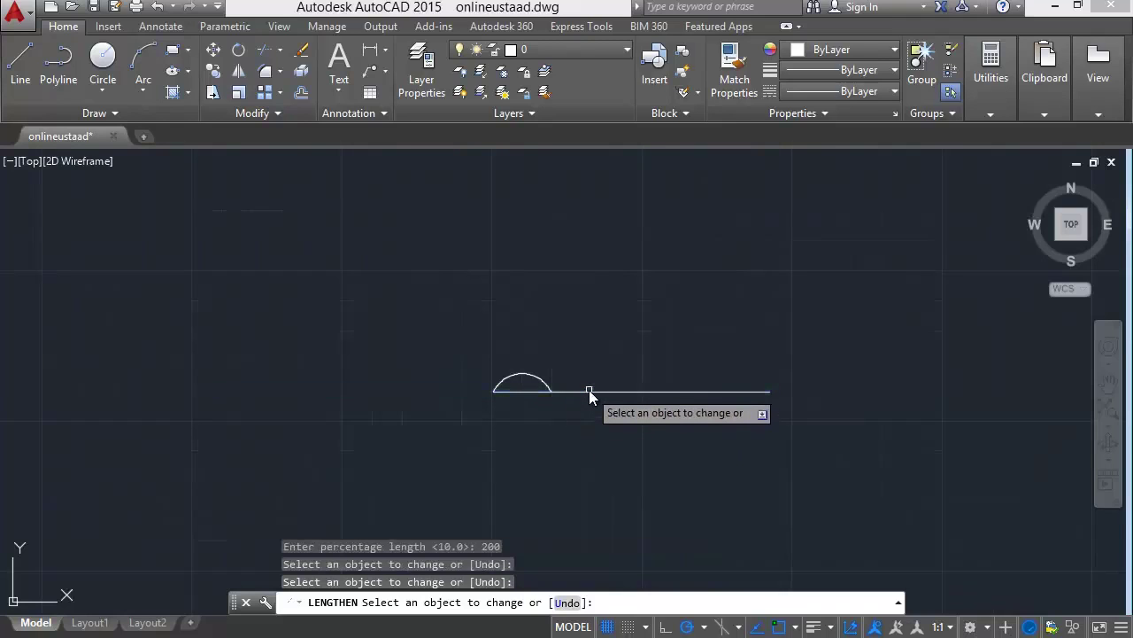
{"action": "left_click", "coordinate": [587, 394]}
{"action": "scroll", "coordinate": [587, 394], "scroll_direction": "down", "scroll_amount": 3}
{"action": "left_click", "coordinate": [591, 394]}
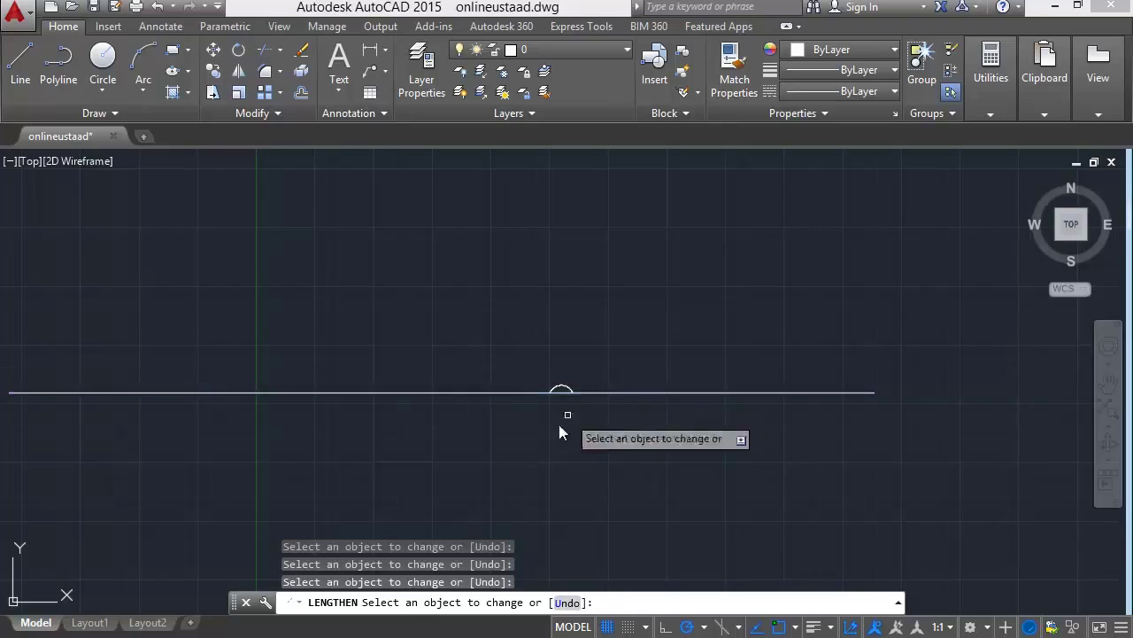
{"action": "key", "text": "Escape"}
Undo the lengthening edits and remove the 20' dimension
{"action": "key", "text": "ctrl+z"}
{"action": "key", "text": "ctrl+z"}
{"action": "key", "text": "ctrl+z"}
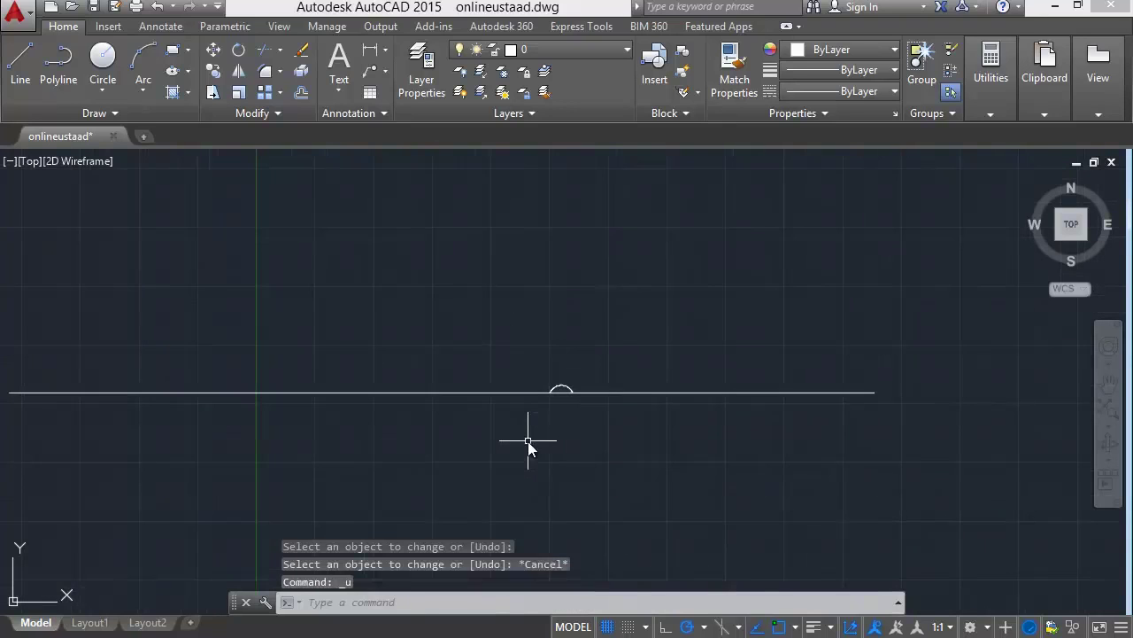
{"action": "key", "text": "ctrl+z"}
{"action": "key", "text": "ctrl+z"}
{"action": "key", "text": "ctrl+z"}
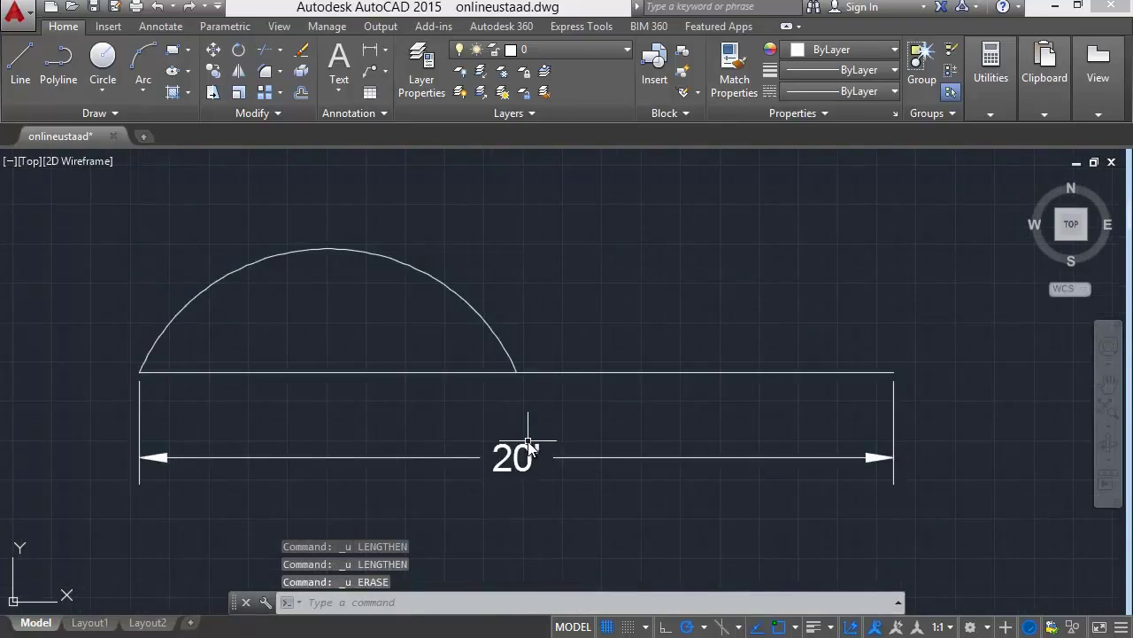
{"action": "left_click", "coordinate": [534, 454]}
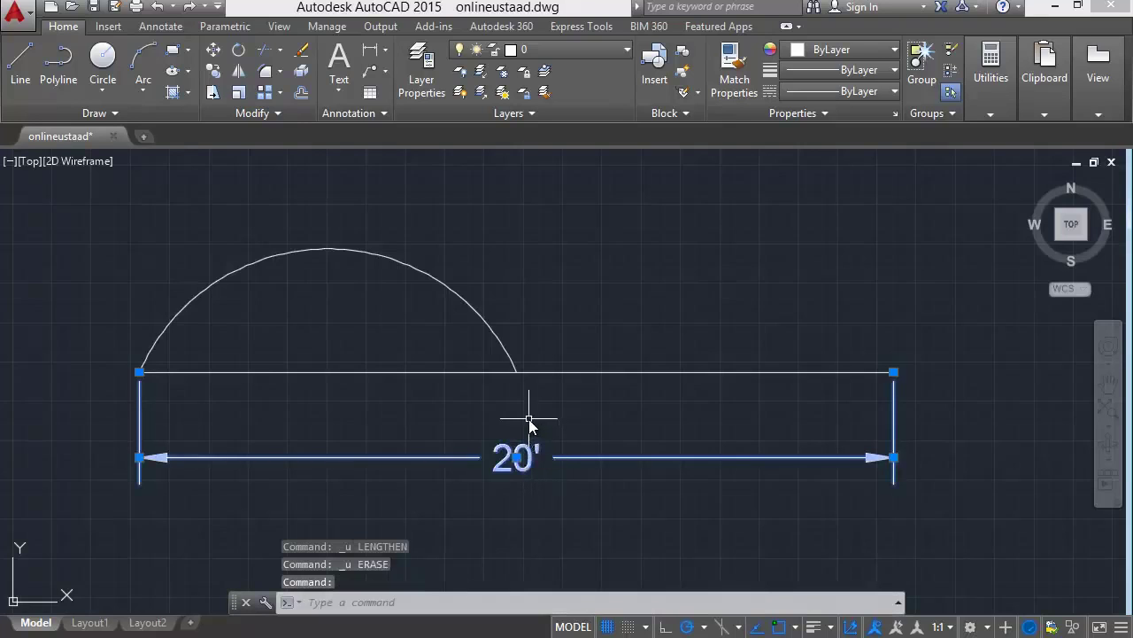
{"action": "key", "text": "Delete"}
{"action": "key", "text": "ctrl+z"}
{"action": "key", "text": "ctrl+z"}
{"action": "key", "text": "ctrl+z"}
{"action": "key", "text": "ctrl+z"}
{"action": "key", "text": "ctrl+z"}
Select all, clear the selection, and restart LENGTHEN with LEN
{"action": "key", "text": "ctrl+a"}
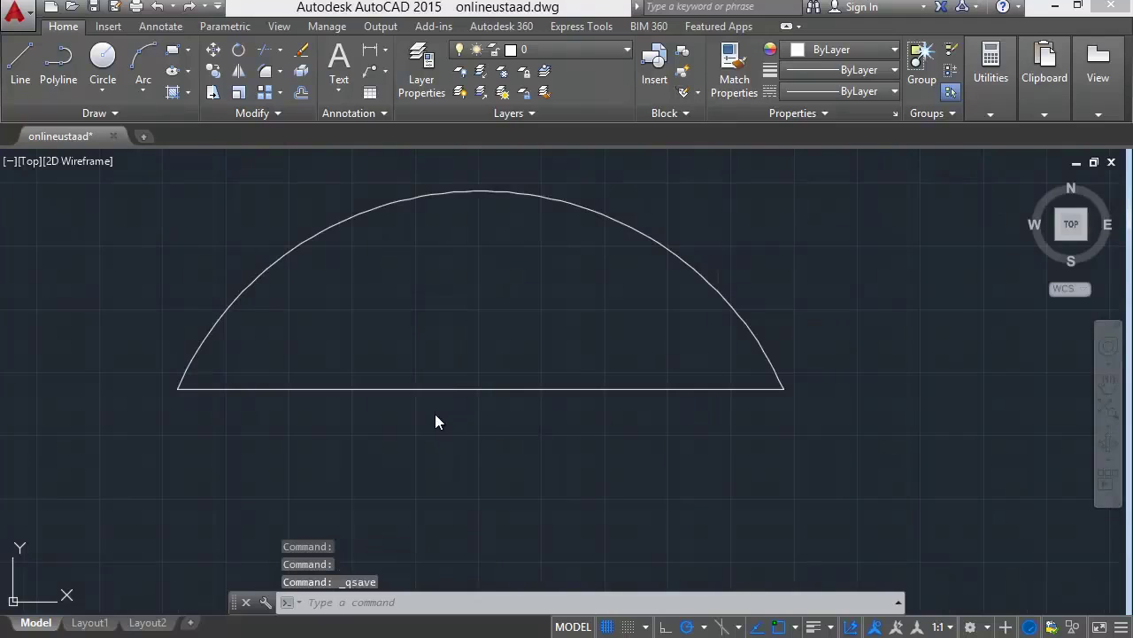
{"action": "key", "text": "Escape"}
{"action": "type", "text": "len"}
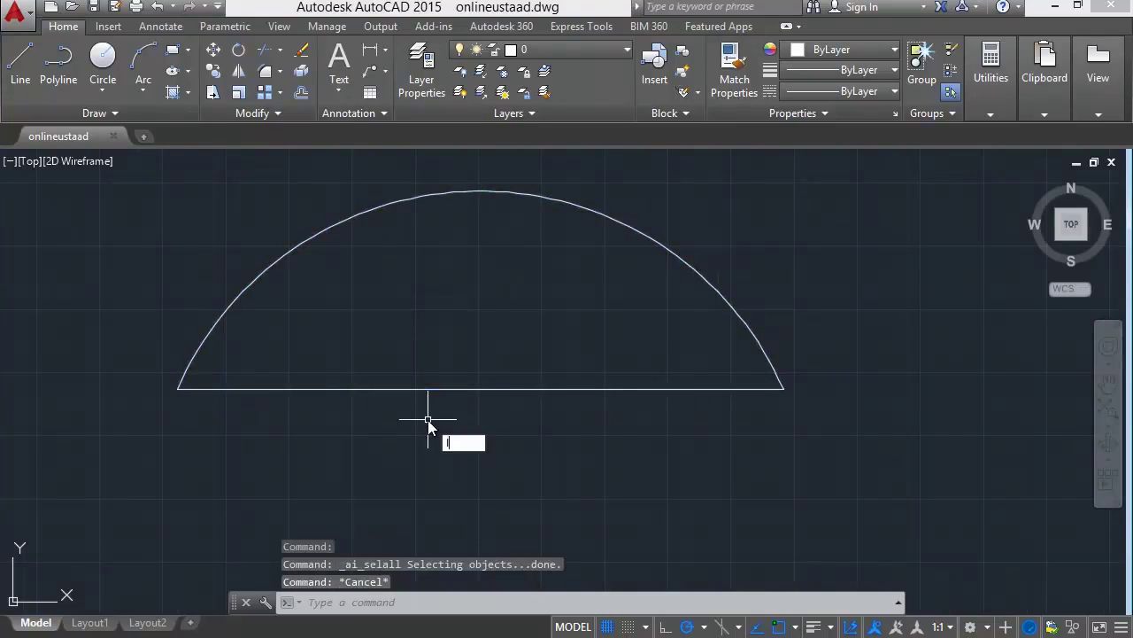
{"action": "key", "text": "Return"}
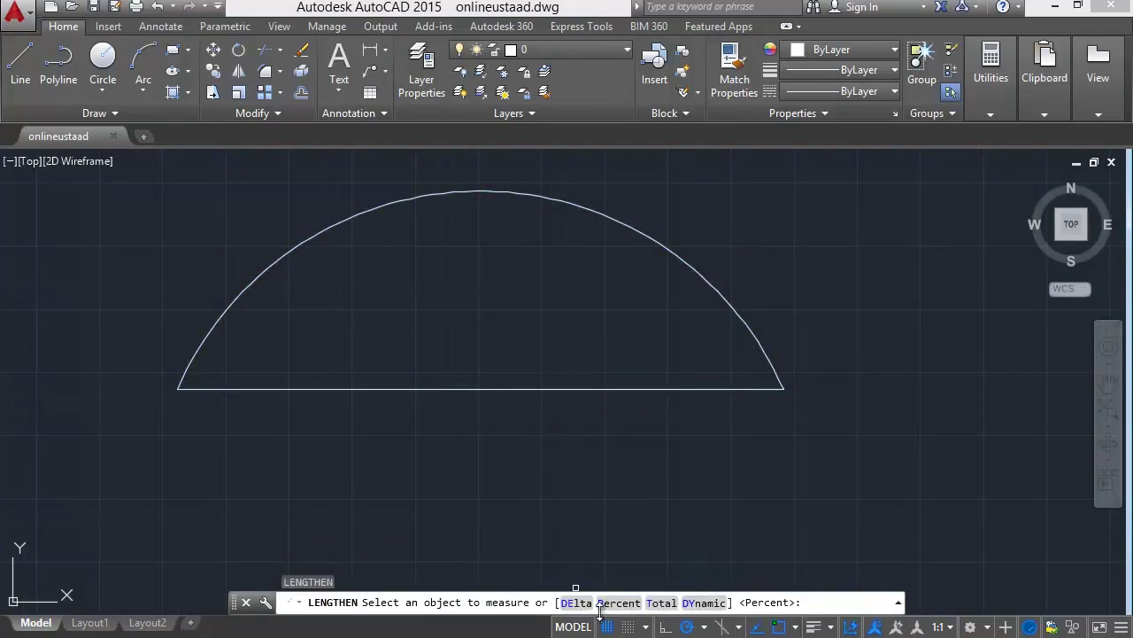
Set LENGTHEN to the Percent option at 50 percent, after cancelling mistyped entries
{"action": "left_click", "coordinate": [609, 602]}
{"action": "type", "text": "5"}
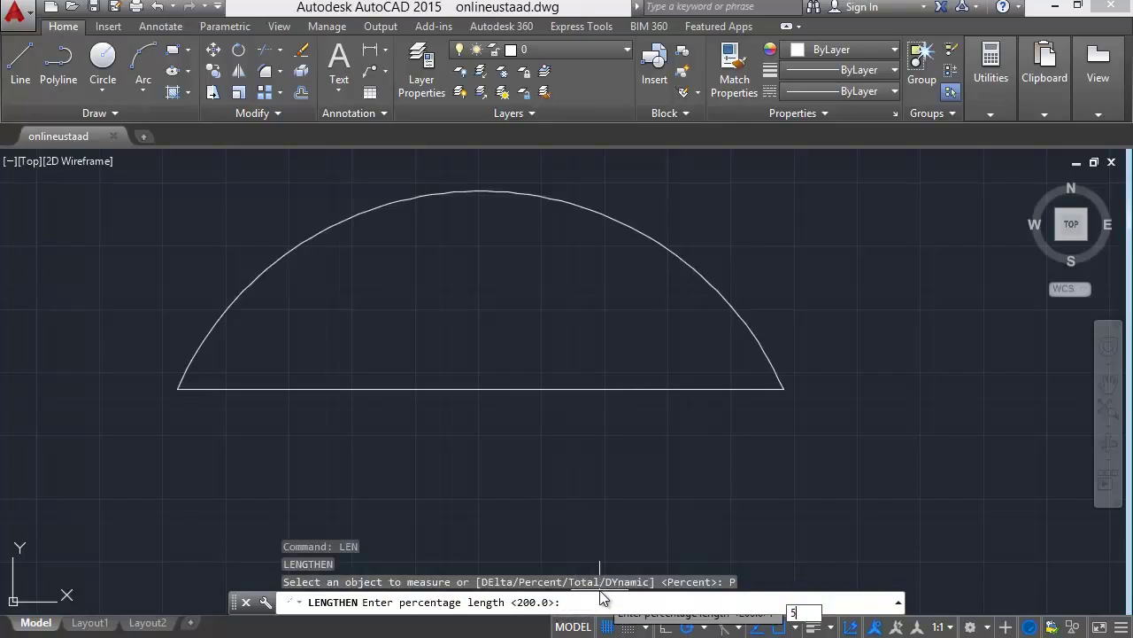
{"action": "key", "text": "Escape"}
{"action": "type", "text": "5"}
{"action": "key", "text": "Escape"}
{"action": "type", "text": "le"}
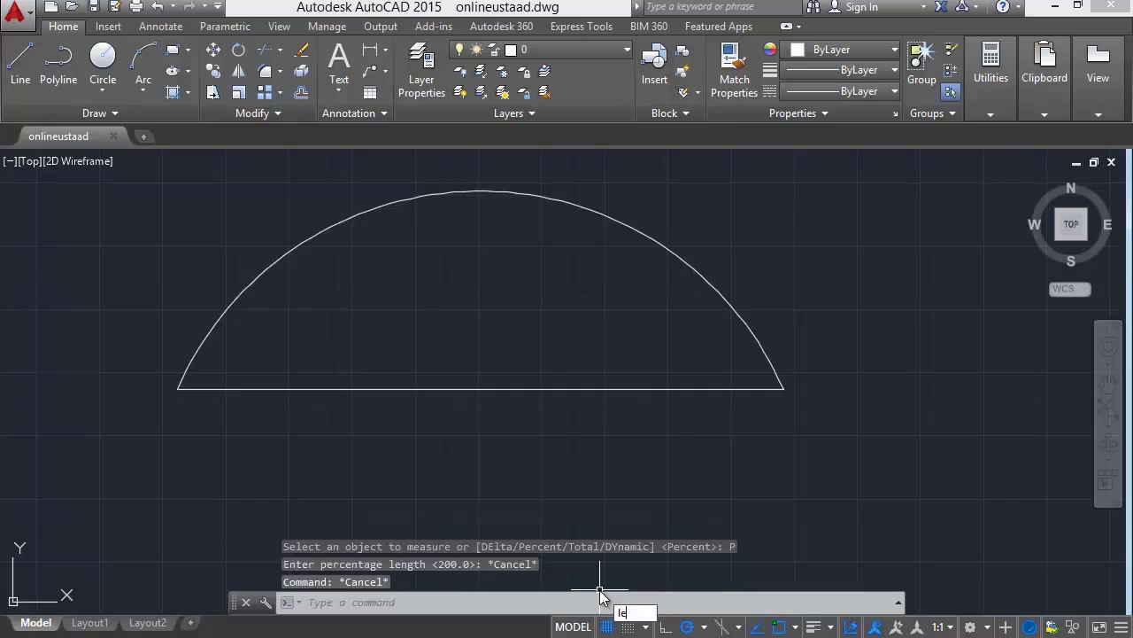
{"action": "type", "text": "ct an"}
{"action": "key", "text": "Return"}
{"action": "type", "text": "50"}
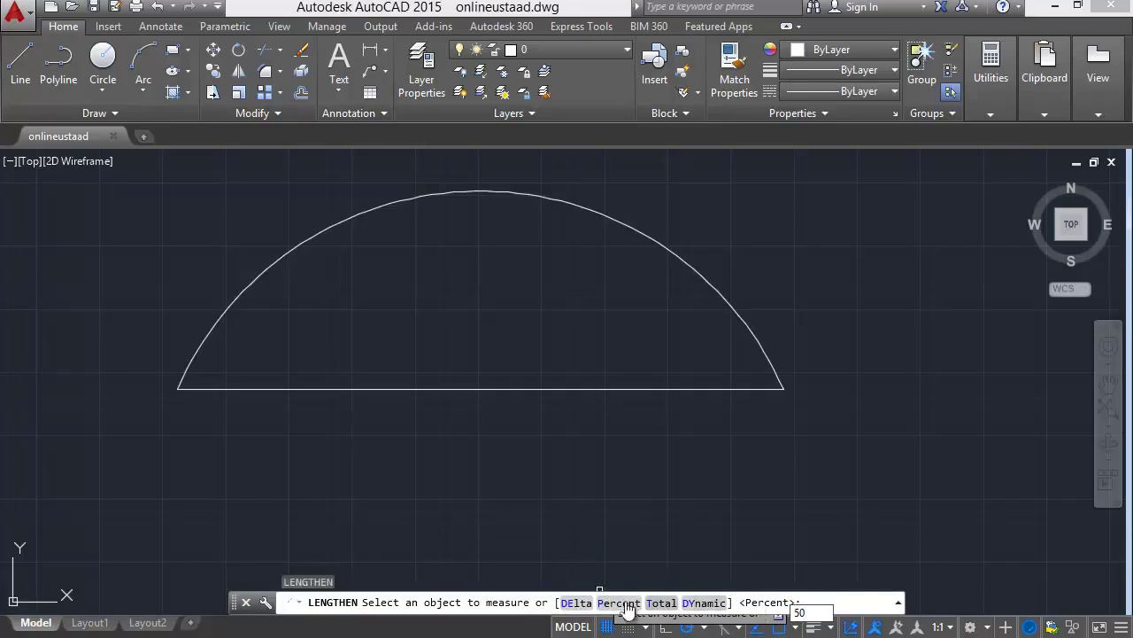
{"action": "left_click", "coordinate": [626, 601]}
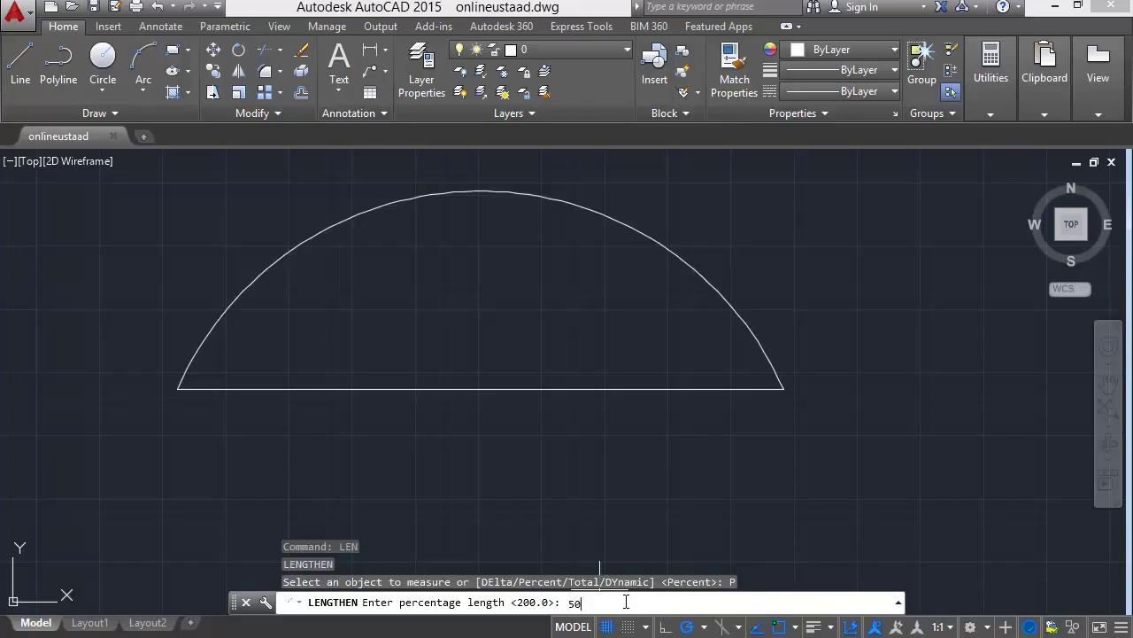
{"action": "key", "text": "Return"}
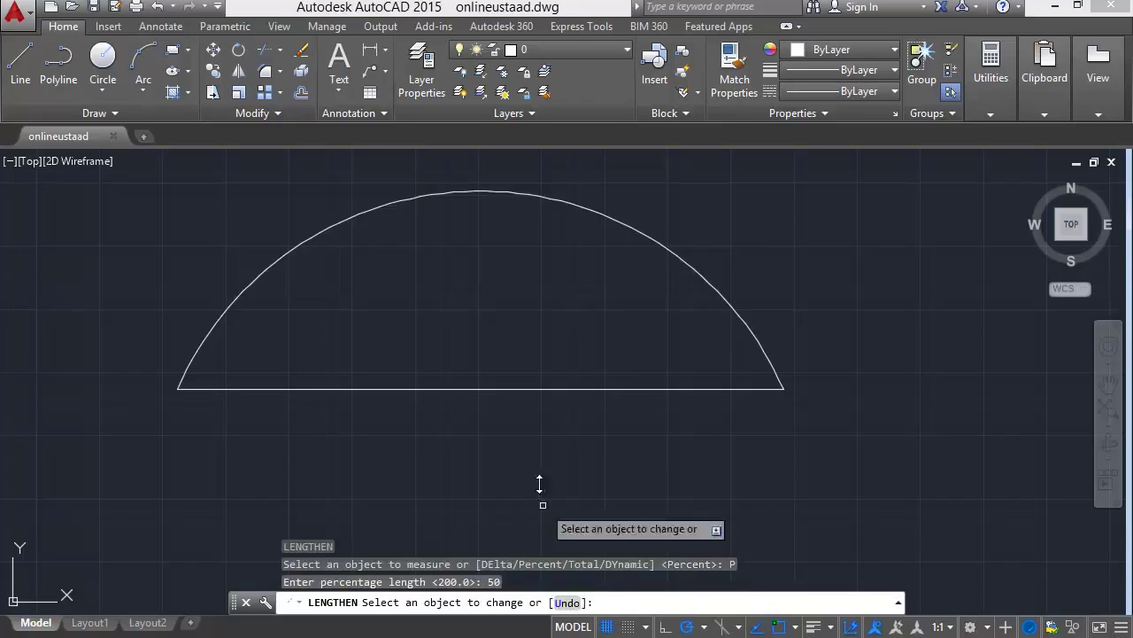
Halve the horizontal line four times, leaving a short stub at the arc's left end
{"action": "left_click", "coordinate": [489, 388]}
{"action": "left_click", "coordinate": [377, 388]}
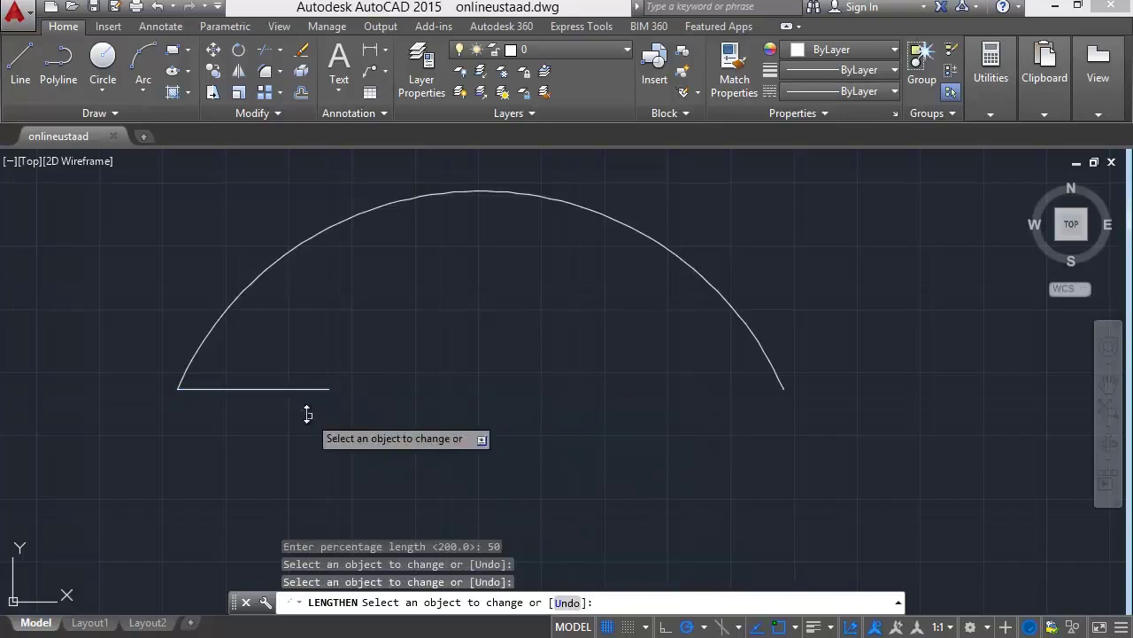
{"action": "left_click", "coordinate": [299, 388]}
{"action": "left_click", "coordinate": [238, 390]}
{"action": "key", "text": "Escape"}
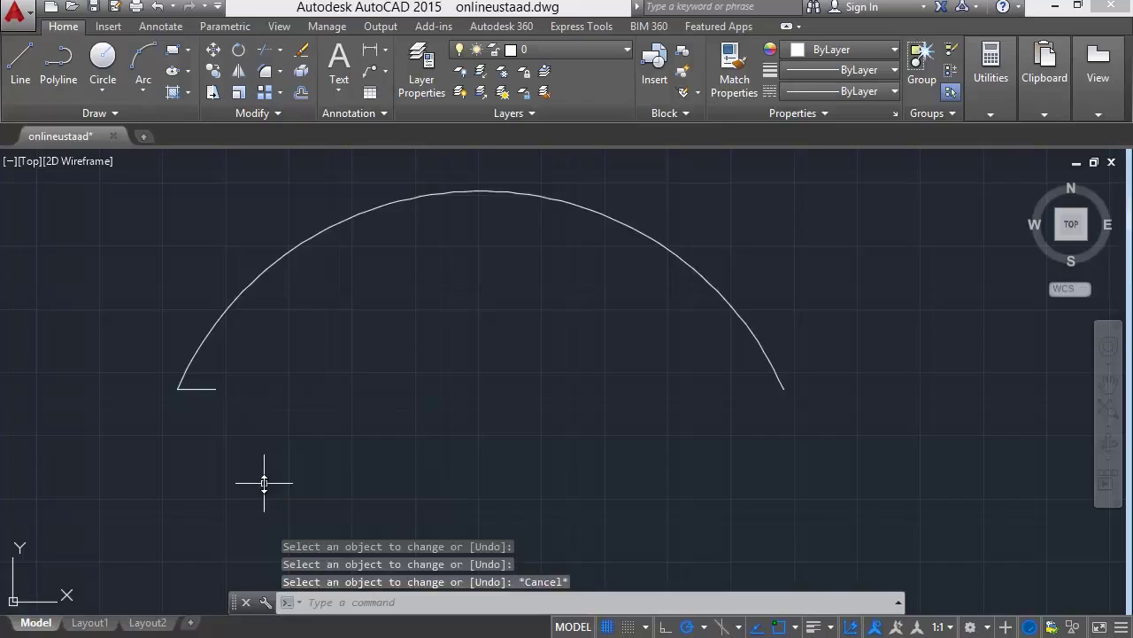
Restart LENGTHEN, try 20 then 100 percent, and measure the short line stub
{"action": "key", "text": "Return"}
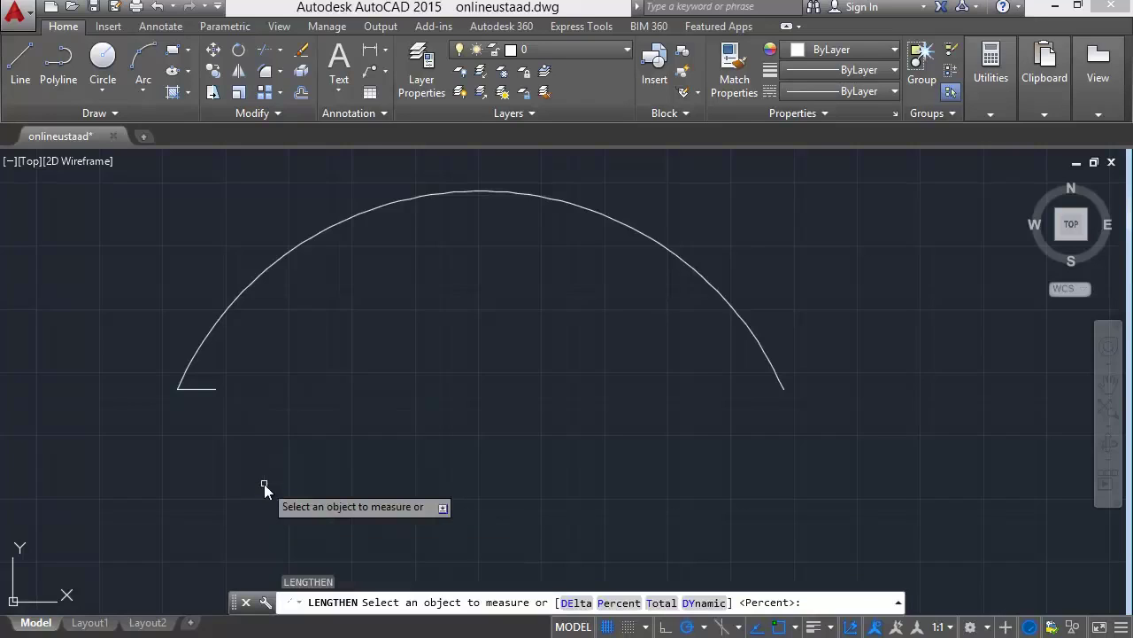
{"action": "type", "text": "200"}
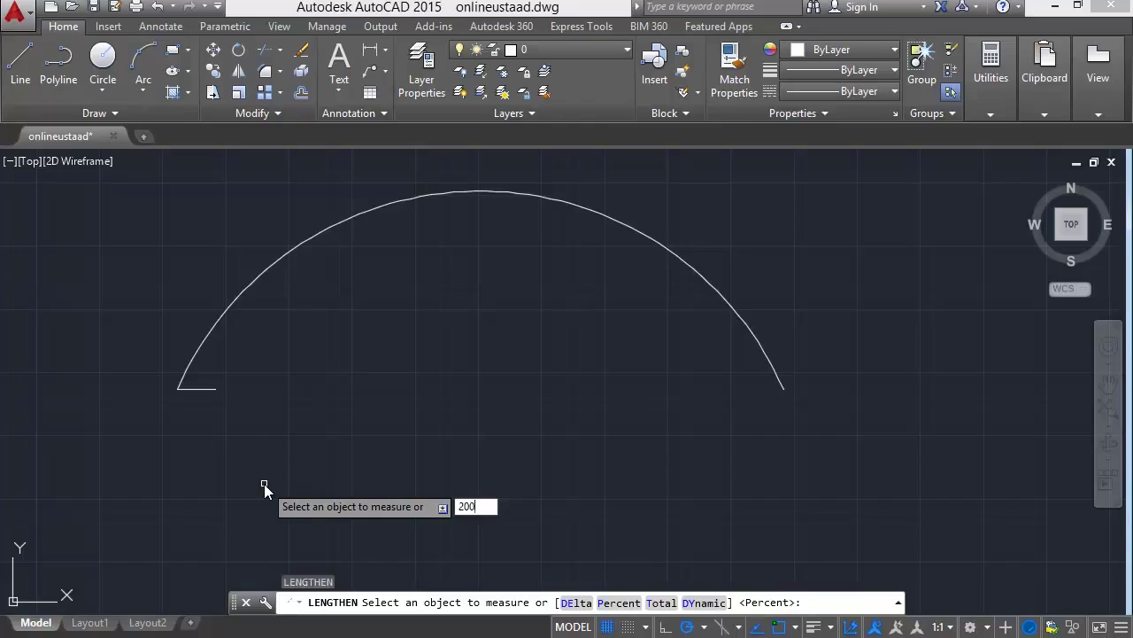
{"action": "key", "text": "Escape"}
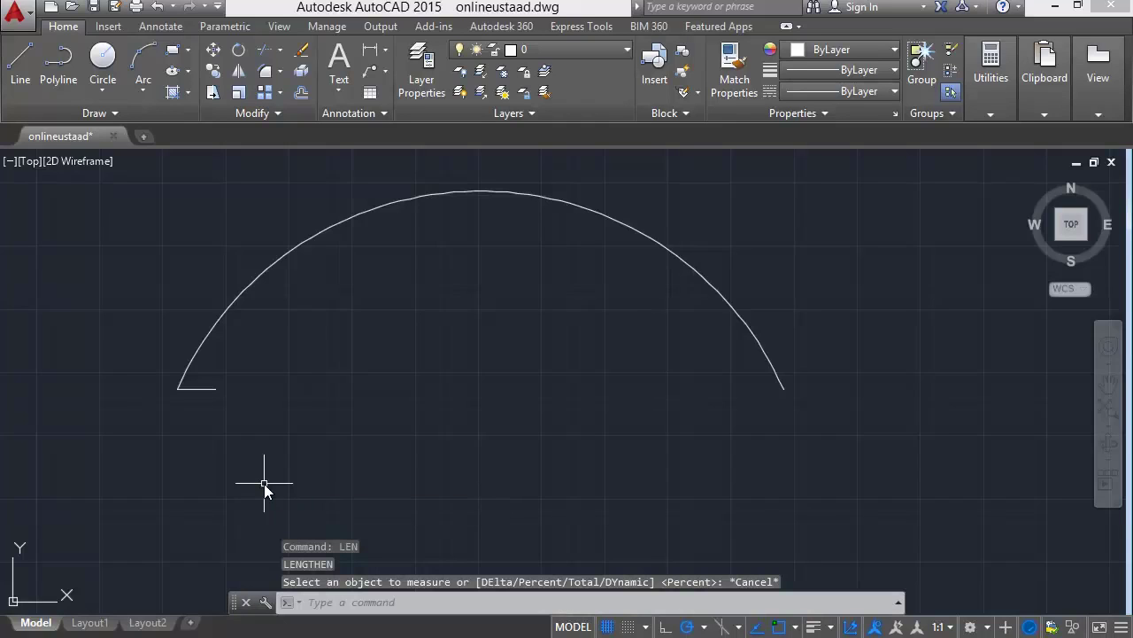
{"action": "key", "text": "Return"}
{"action": "type", "text": "100"}
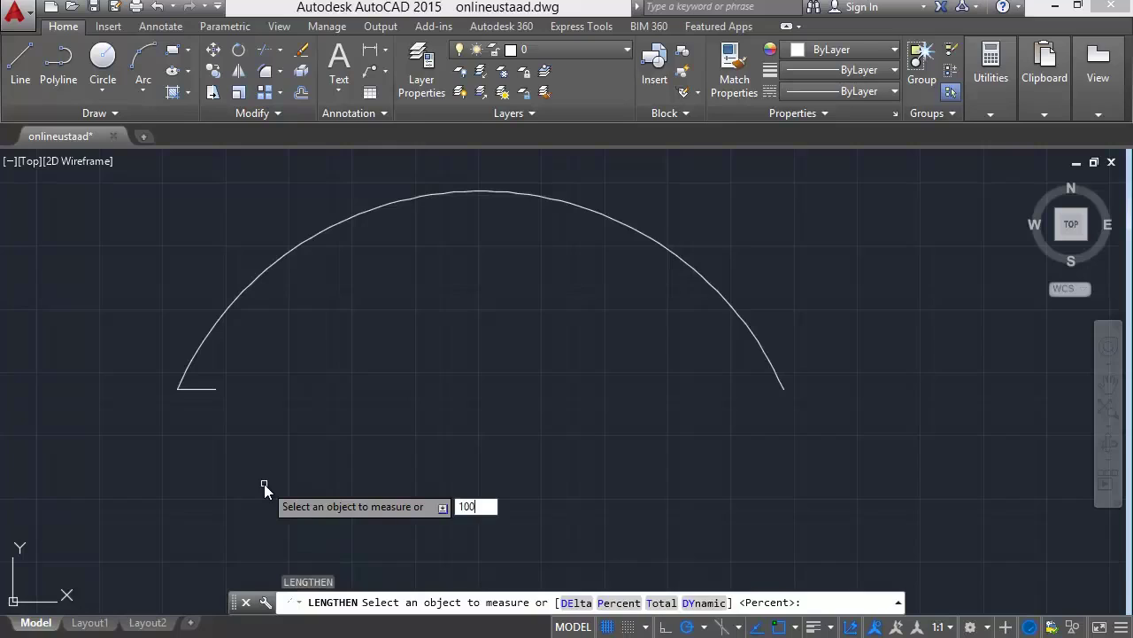
{"action": "key", "text": "Return"}
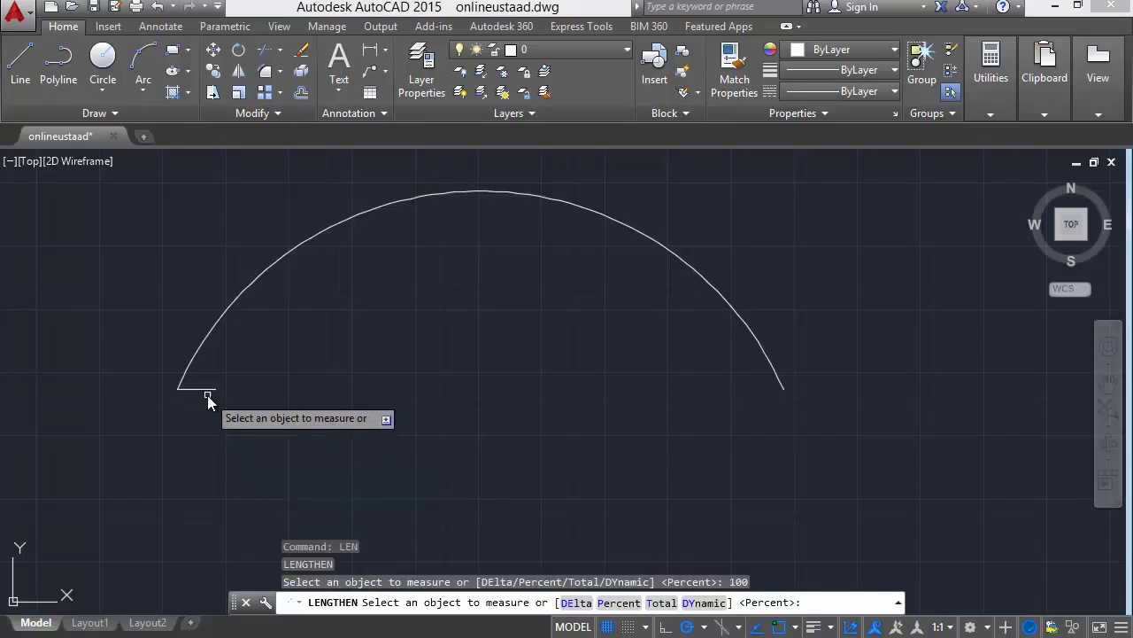
{"action": "left_click", "coordinate": [209, 391]}
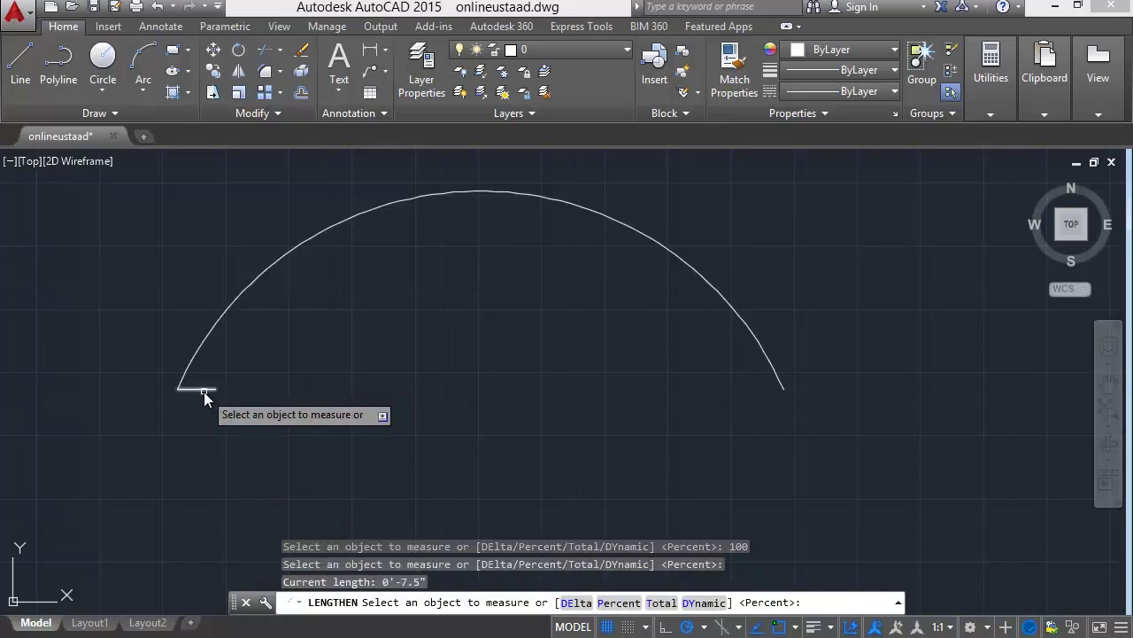
{"action": "key", "text": "Escape"}
Rerun LEN with 200 percent and measure the stub again at 0'-7.5"
{"action": "type", "text": "len"}
{"action": "key", "text": "Return"}
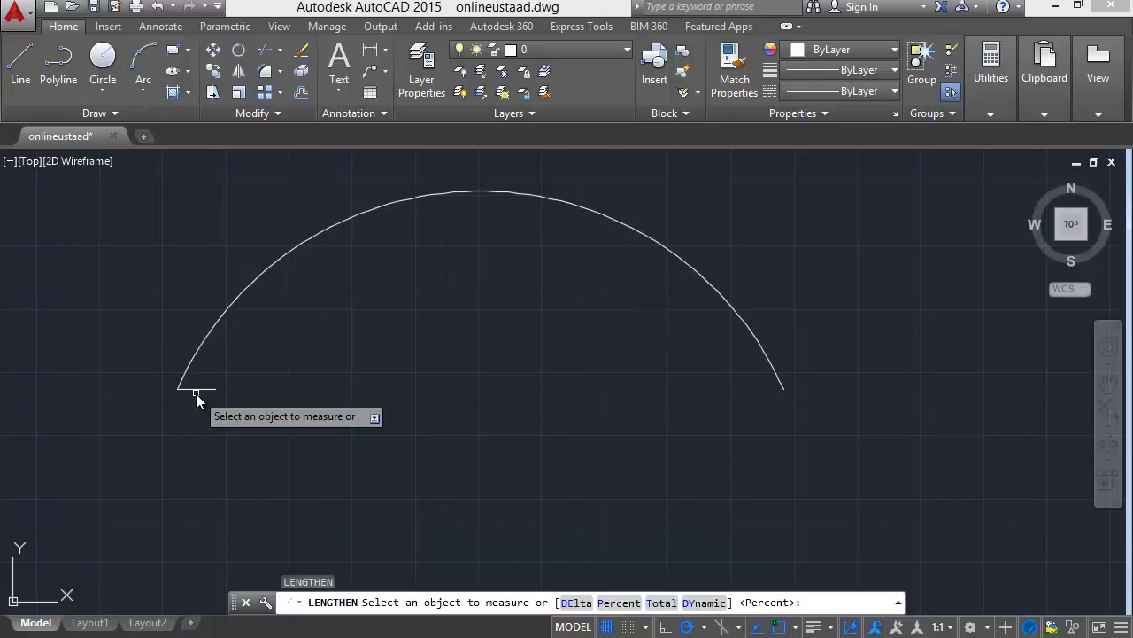
{"action": "type", "text": "200"}
{"action": "key", "text": "Return"}
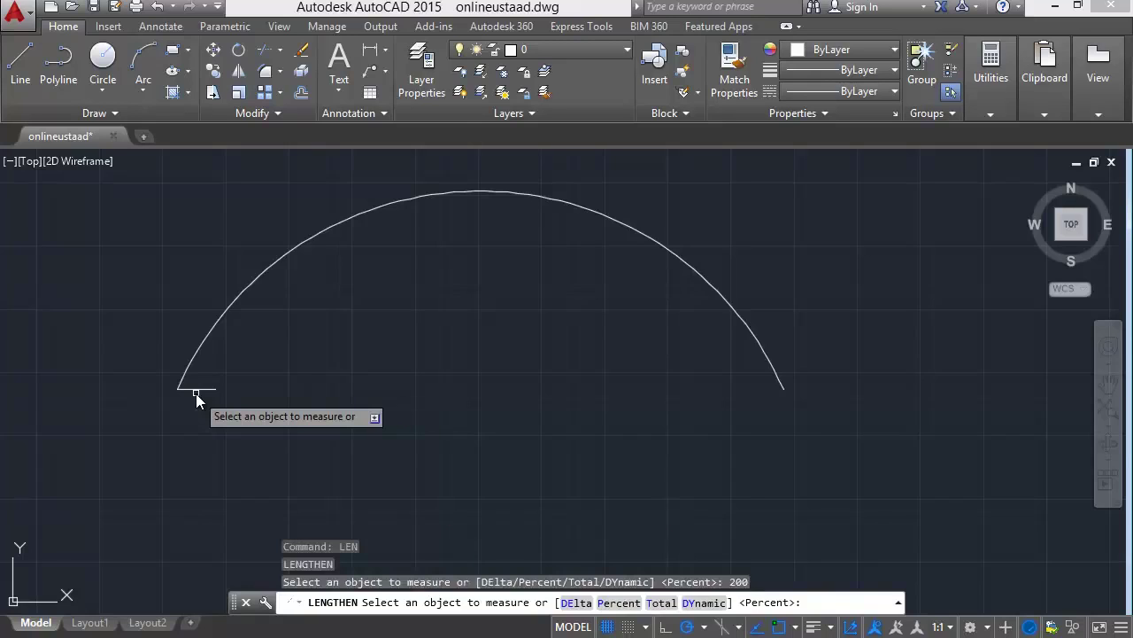
{"action": "left_click", "coordinate": [196, 390]}
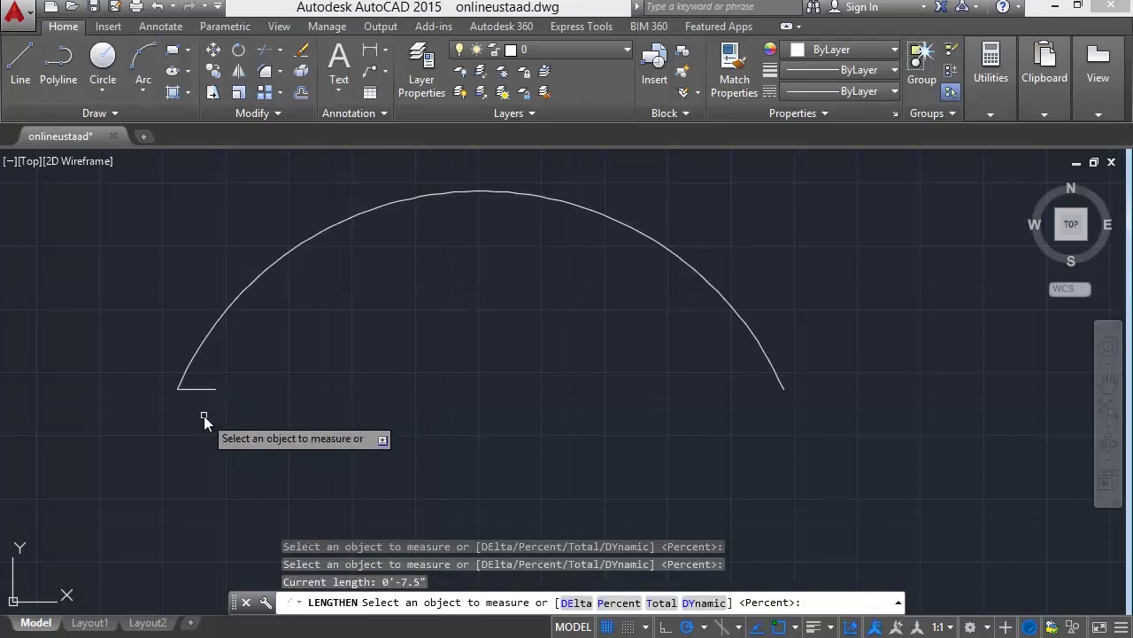
{"action": "type", "text": "200"}
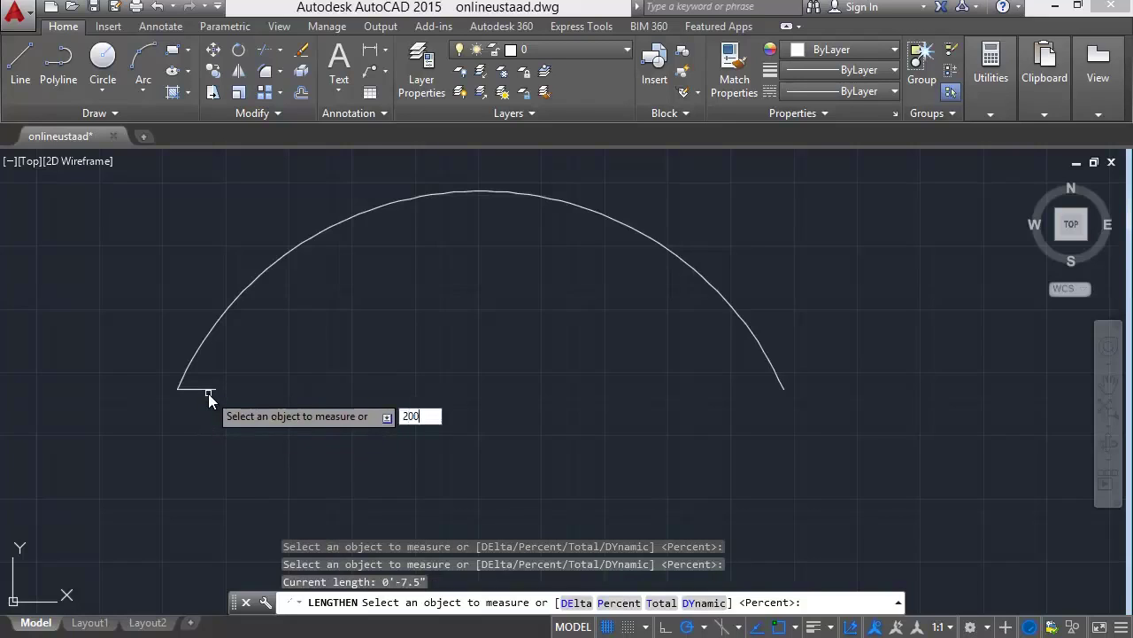
{"action": "key", "text": "Return"}
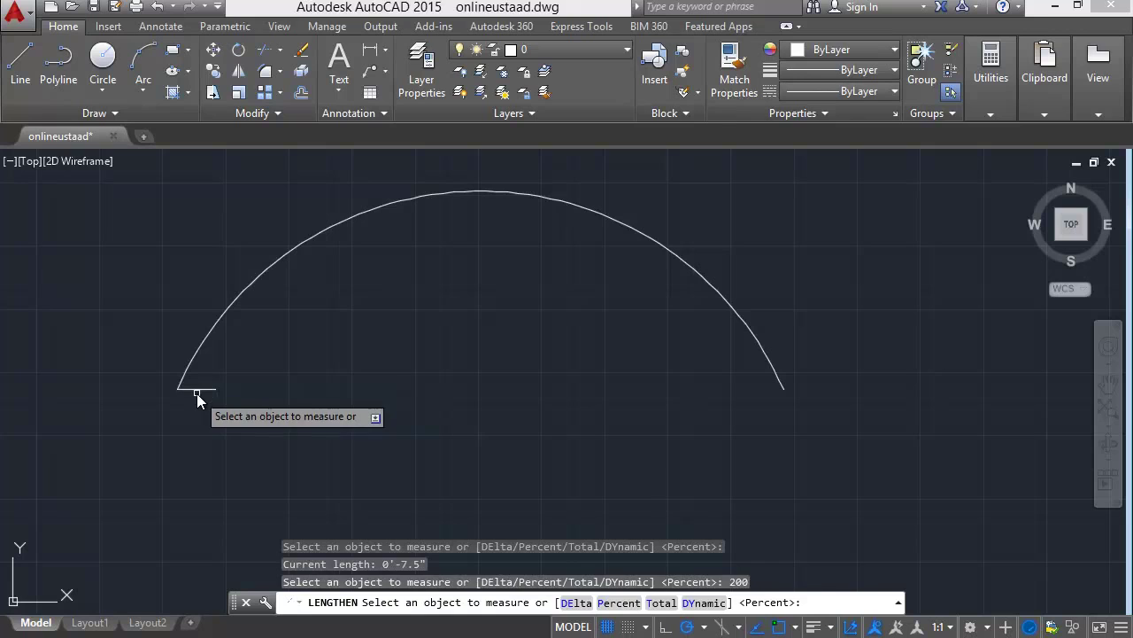
{"action": "left_click", "coordinate": [199, 389]}
Double the stub at 200 percent four times until it reaches the arc's right end
{"action": "left_click", "coordinate": [618, 602]}
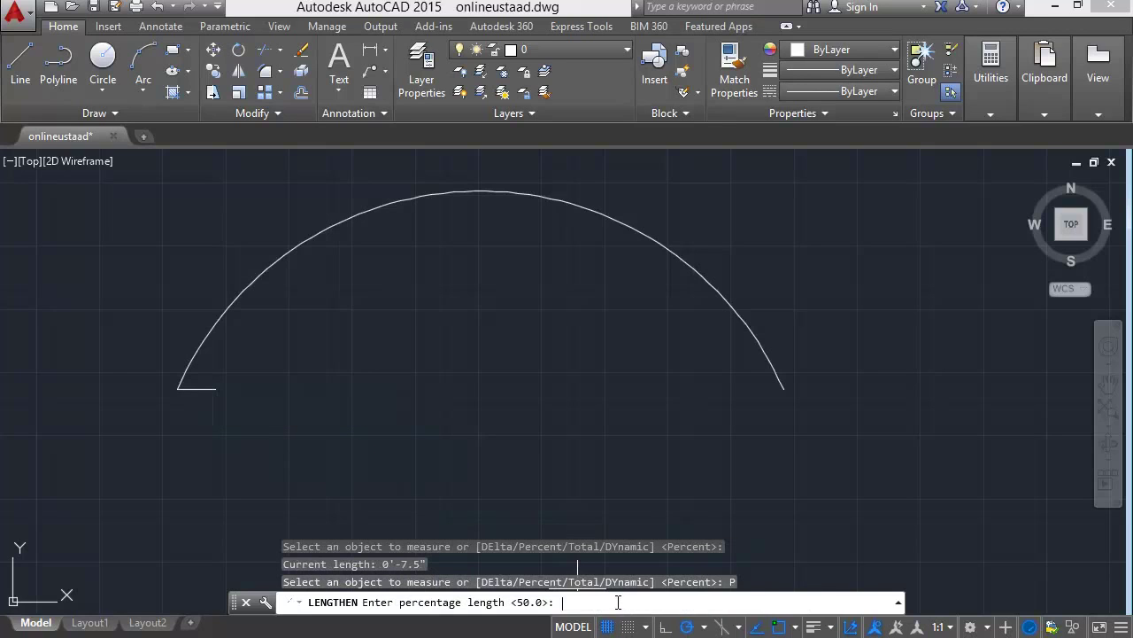
{"action": "type", "text": "200"}
{"action": "key", "text": "Return"}
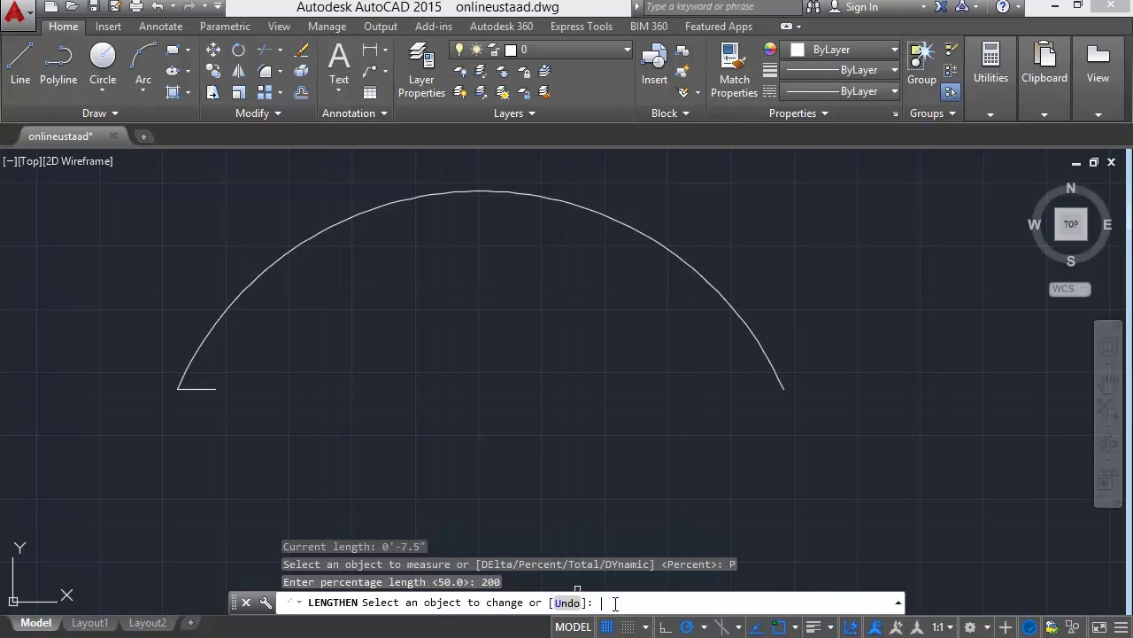
{"action": "left_click", "coordinate": [198, 392]}
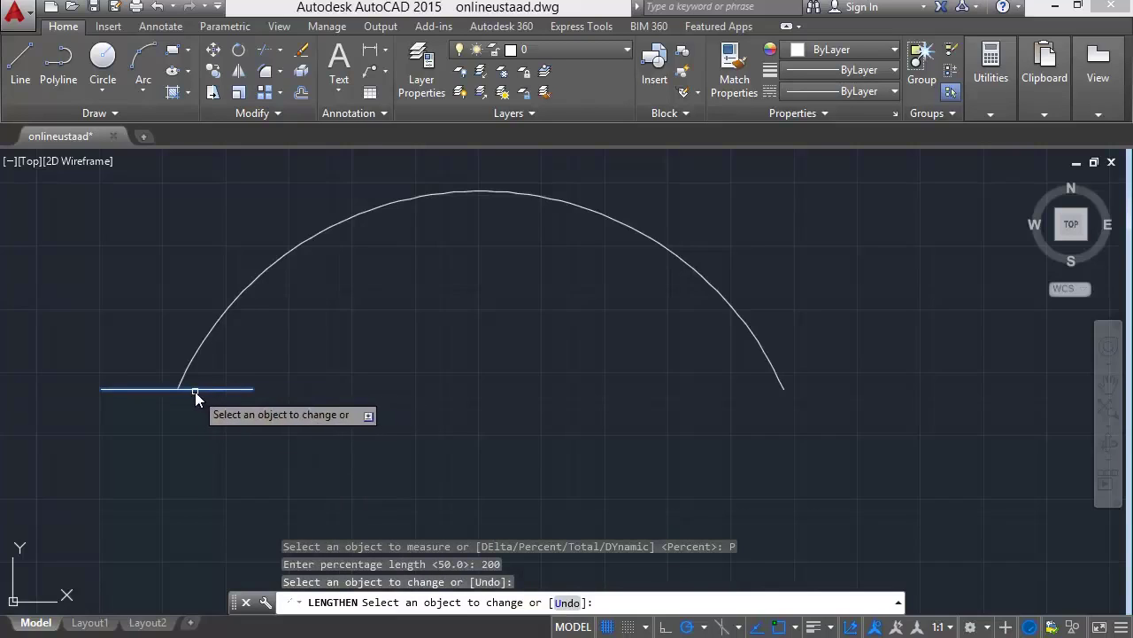
{"action": "left_click", "coordinate": [218, 390]}
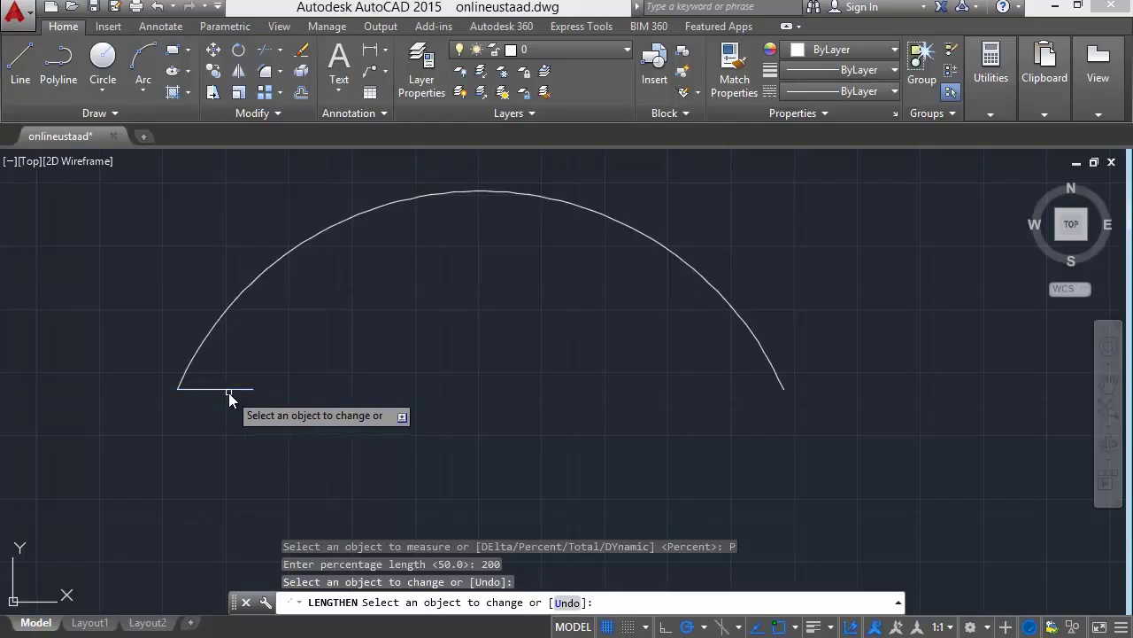
{"action": "left_click", "coordinate": [241, 392]}
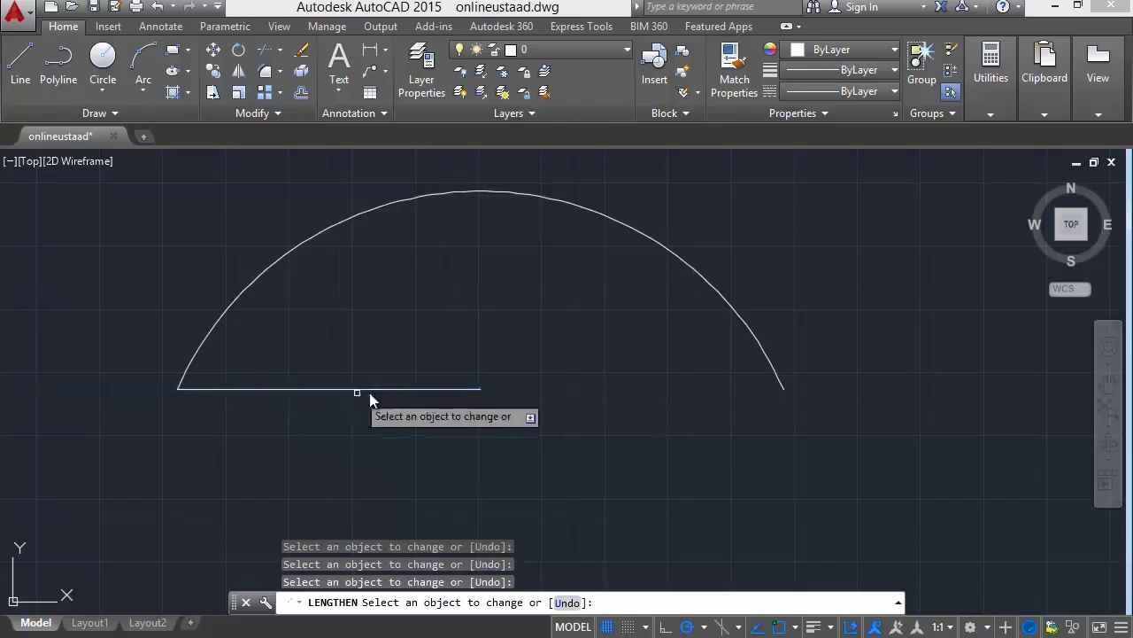
{"action": "left_click", "coordinate": [454, 388]}
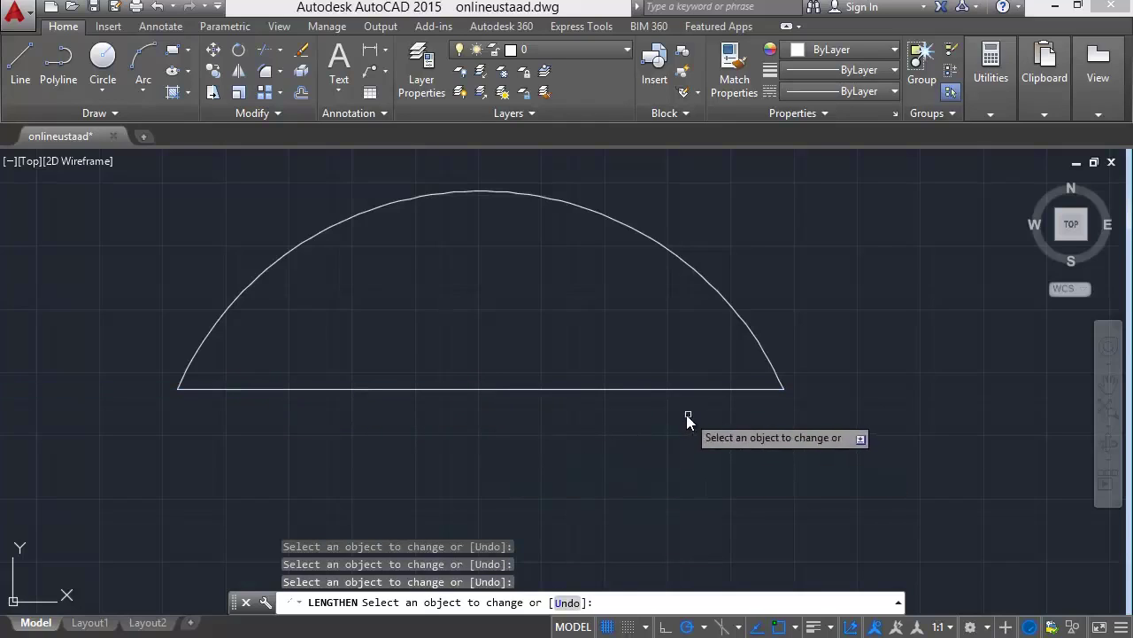
{"action": "key", "text": "Escape"}
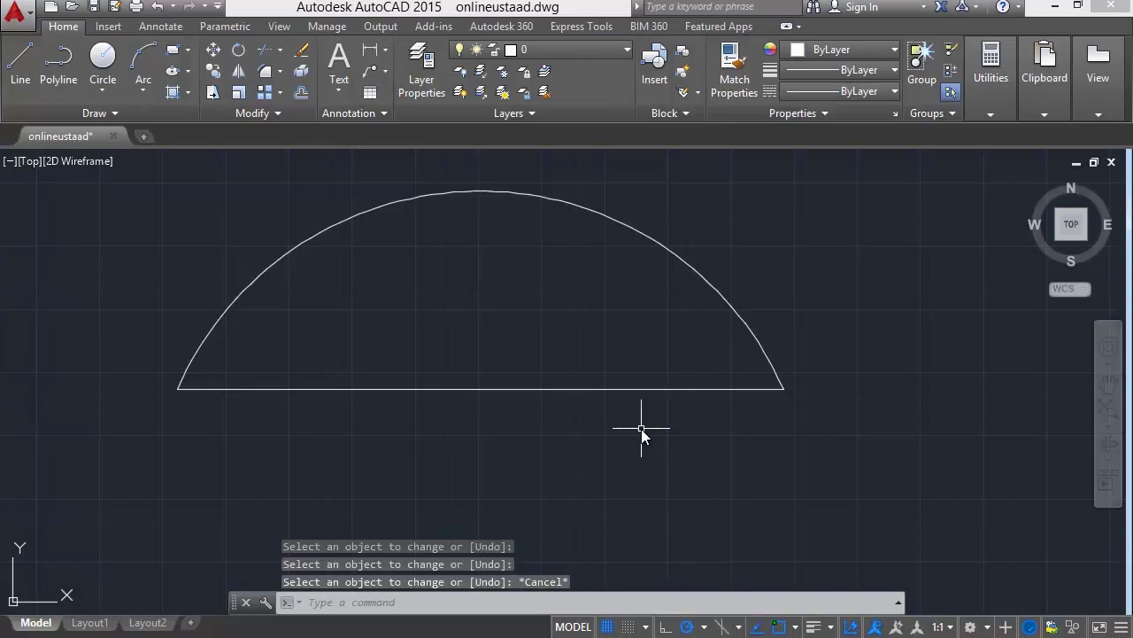
Start LENGTHEN with the Dynamic option, pick the horizontal line, and pan rightward
{"action": "type", "text": "lect an"}
{"action": "key", "text": "Return"}
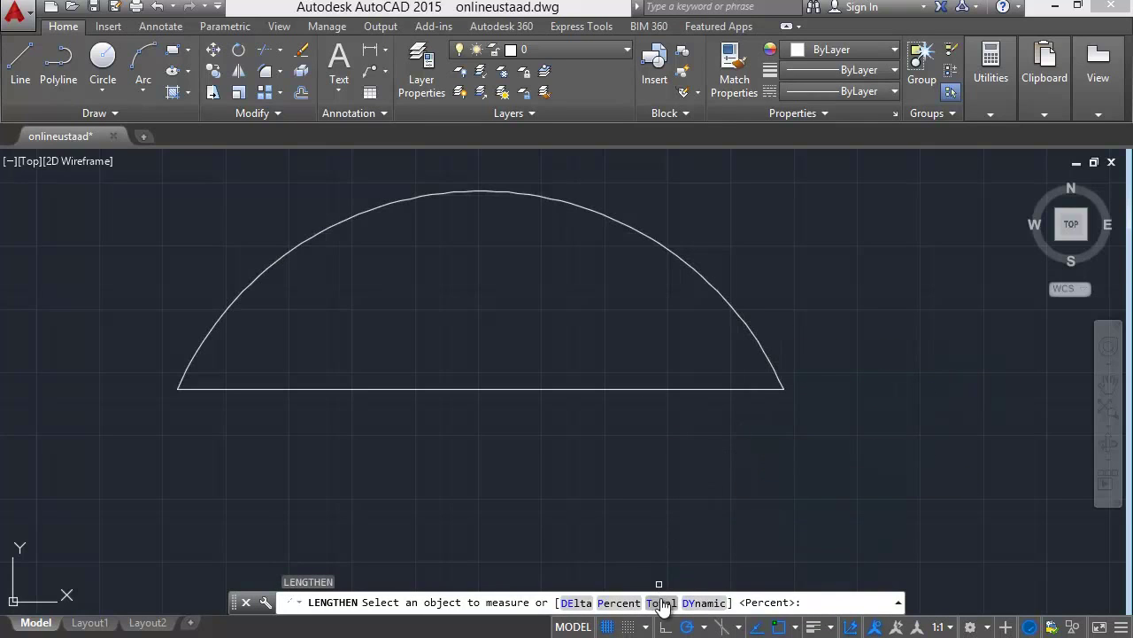
{"action": "left_click", "coordinate": [694, 607]}
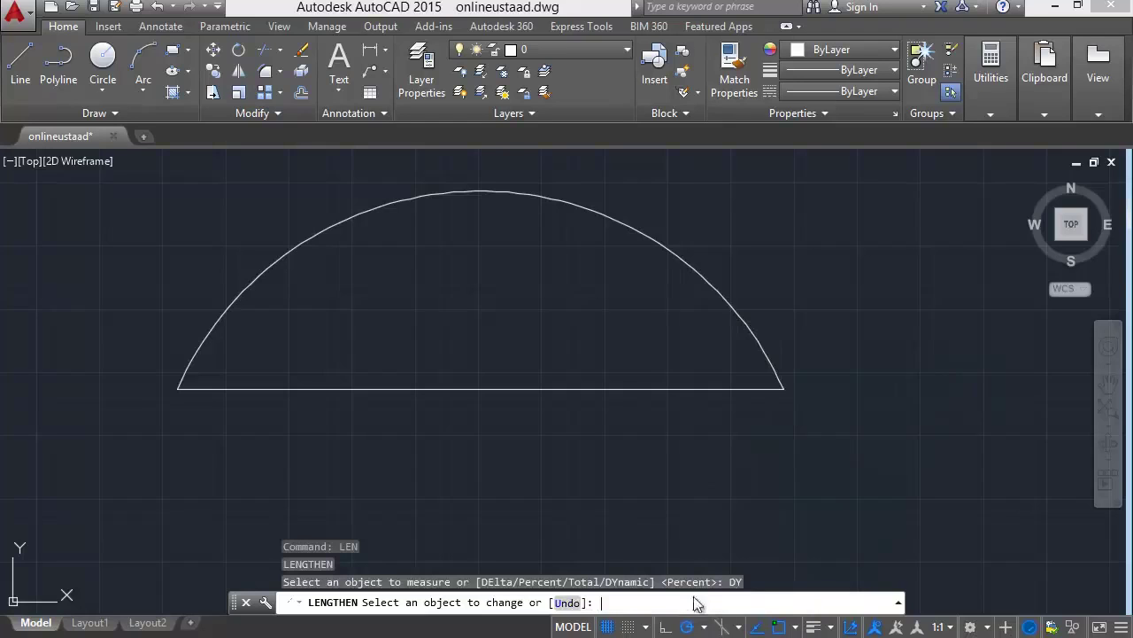
{"action": "left_click", "coordinate": [751, 390]}
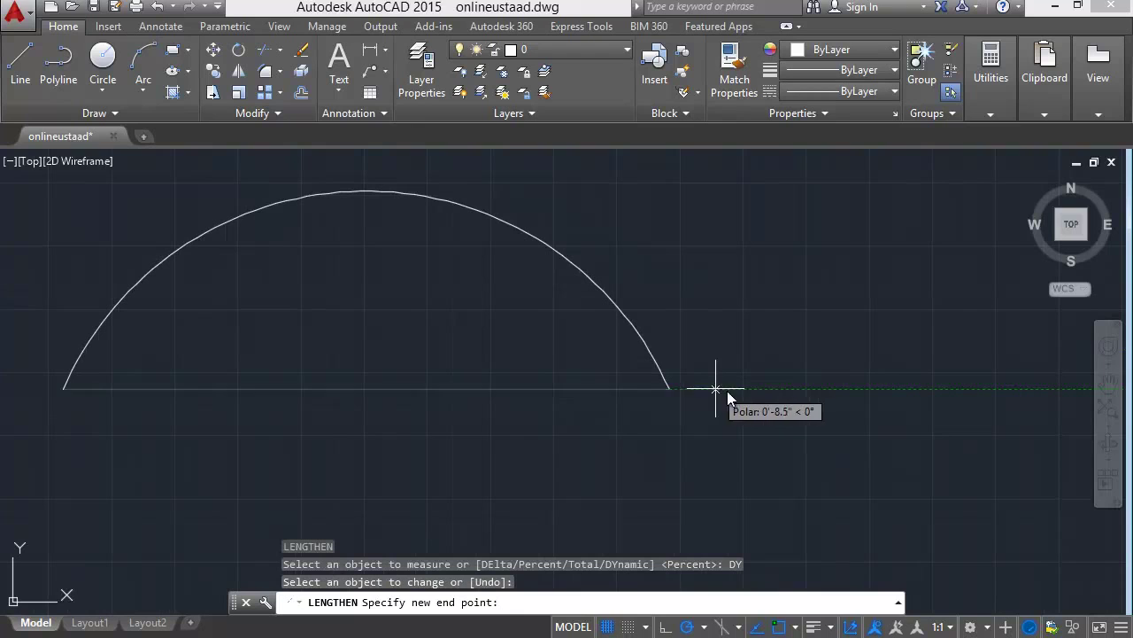
{"action": "left_click", "coordinate": [935, 388]}
{"action": "left_click", "coordinate": [934, 389]}
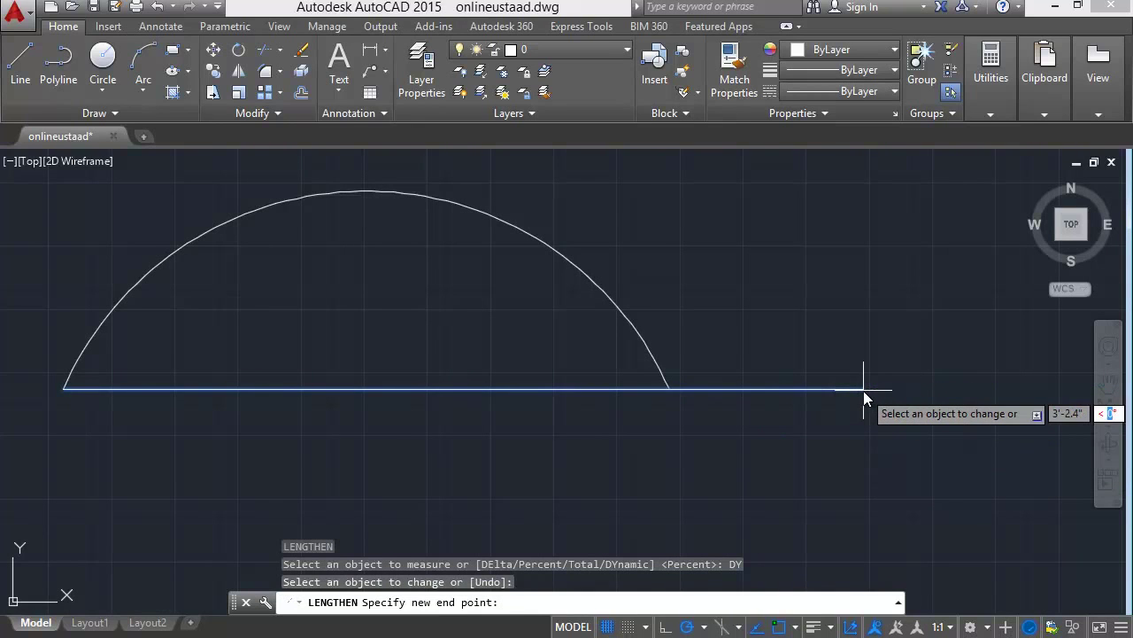
{"action": "middle_click_drag", "start_coordinate": [864, 391], "coordinate": [609, 390]}
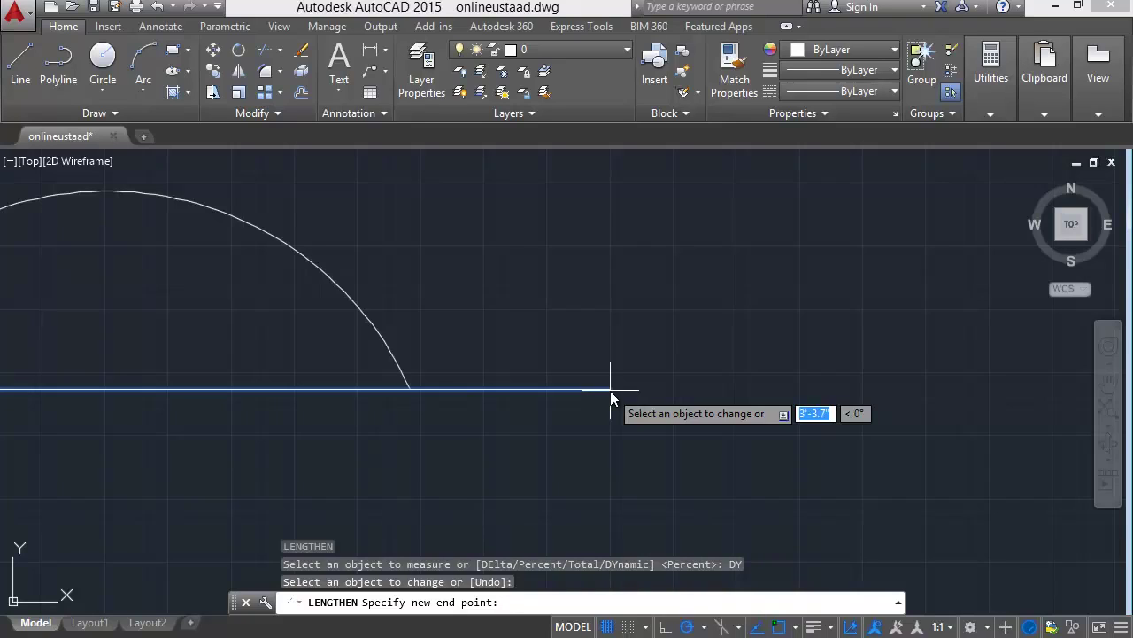
Set the line's new end point at 10' and 45°, extending it past the arc
{"action": "type", "text": "10'"}
{"action": "key", "text": "Tab"}
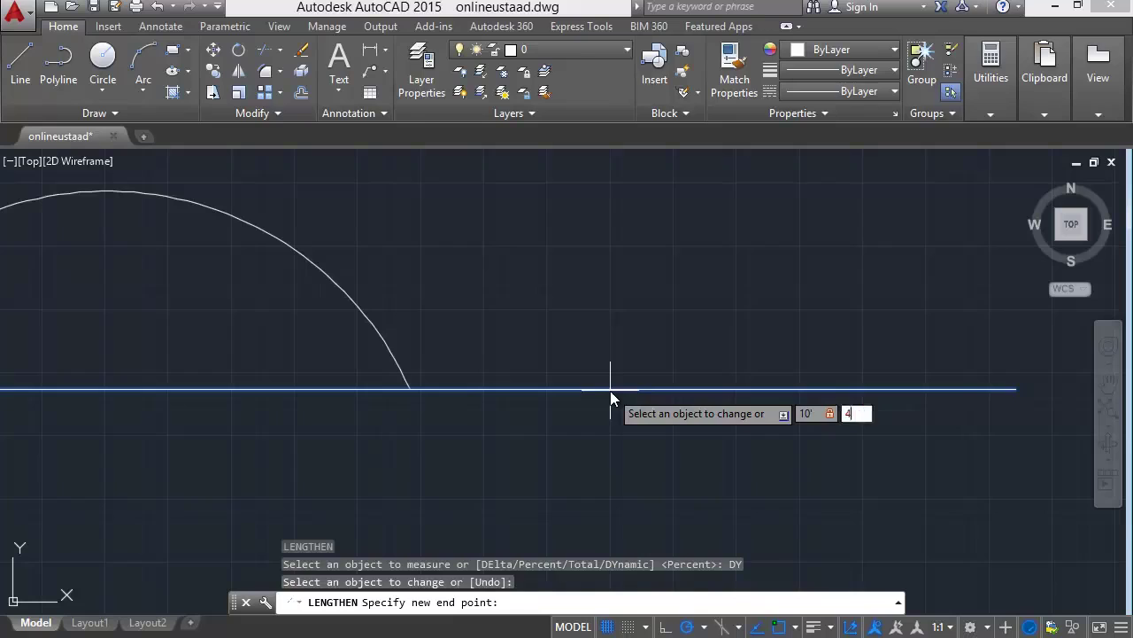
{"action": "type", "text": "5"}
{"action": "key", "text": "Return"}
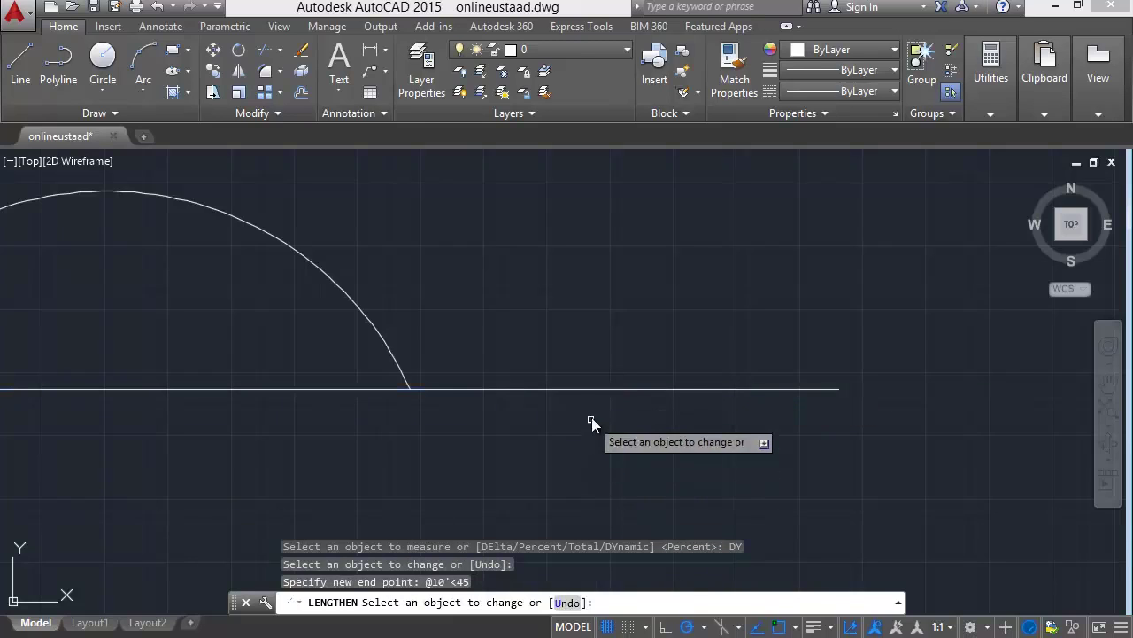
{"action": "scroll", "coordinate": [592, 416], "scroll_direction": "down", "scroll_amount": 4}
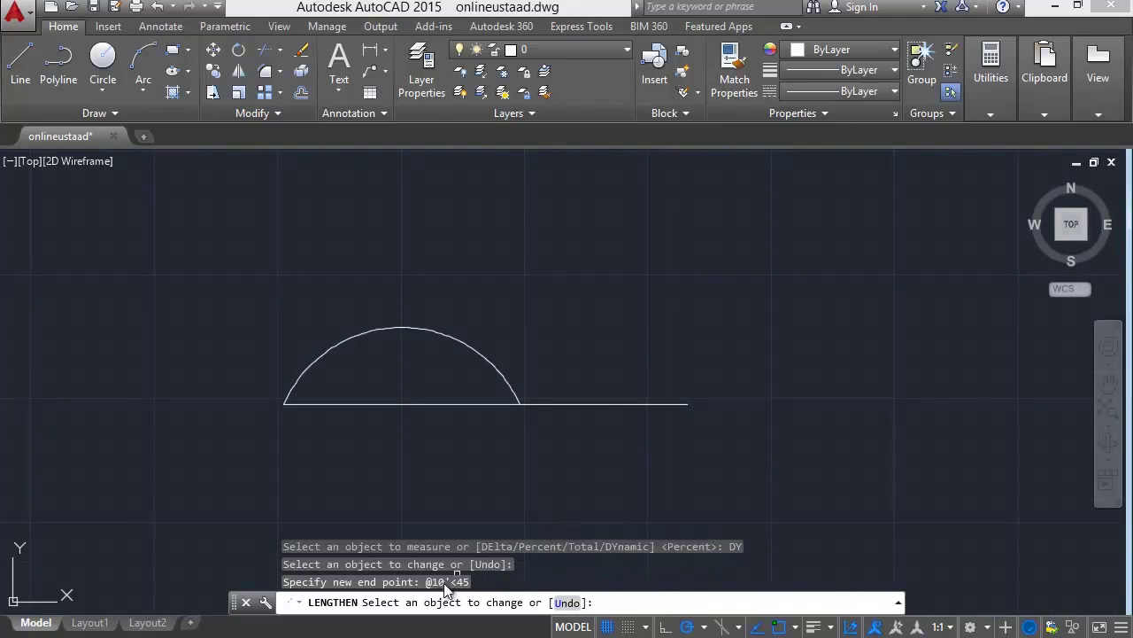
Shorten the arc with Dynamic LENGTHEN so it ends near the top as a quarter arc
{"action": "key", "text": "Escape"}
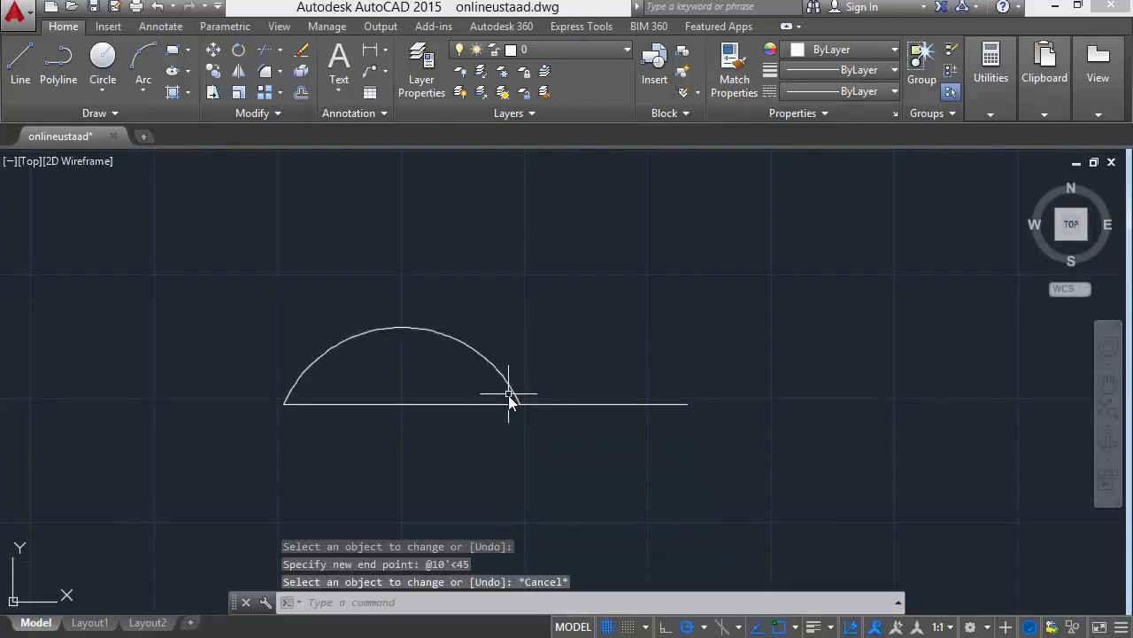
{"action": "left_click", "coordinate": [499, 405]}
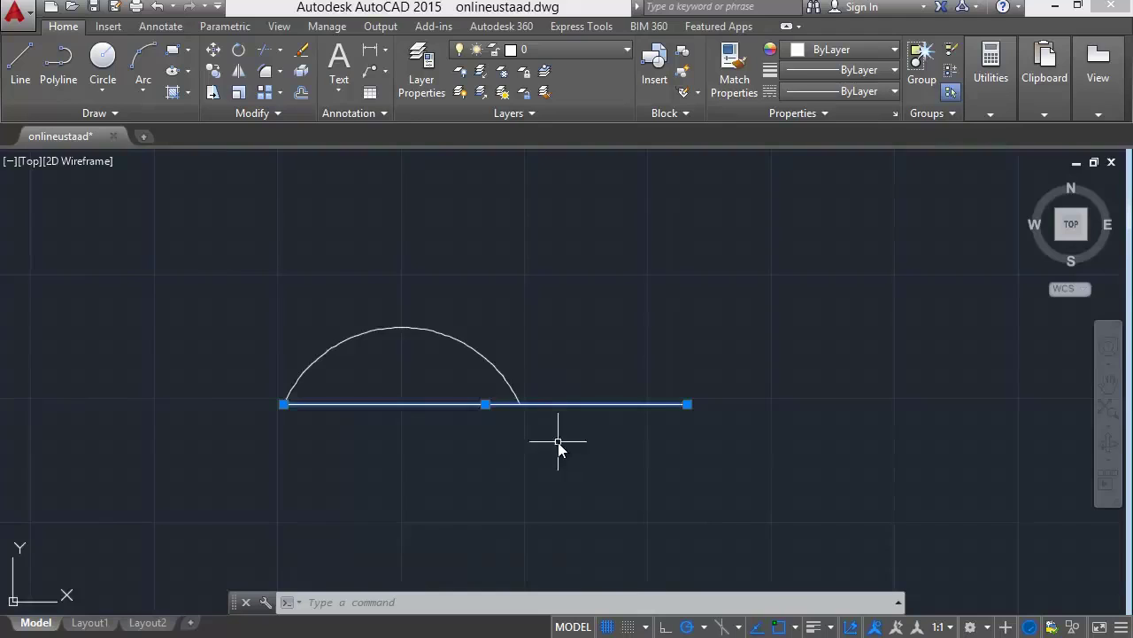
{"action": "scroll", "coordinate": [557, 441], "scroll_direction": "up", "scroll_amount": 2}
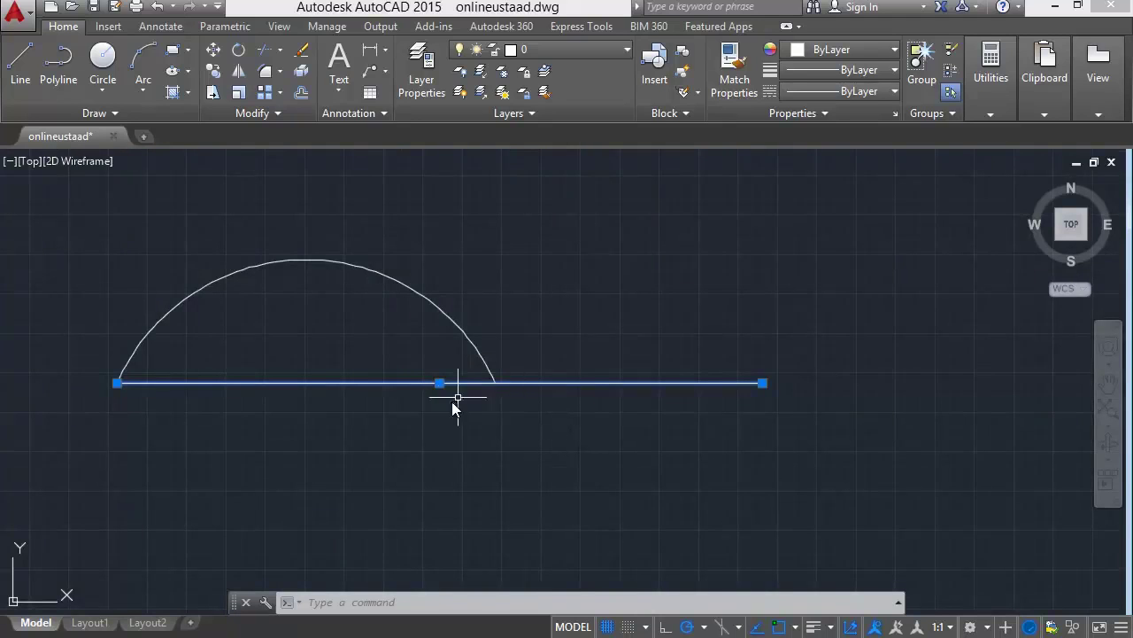
{"action": "type", "text": "len"}
{"action": "key", "text": "Return"}
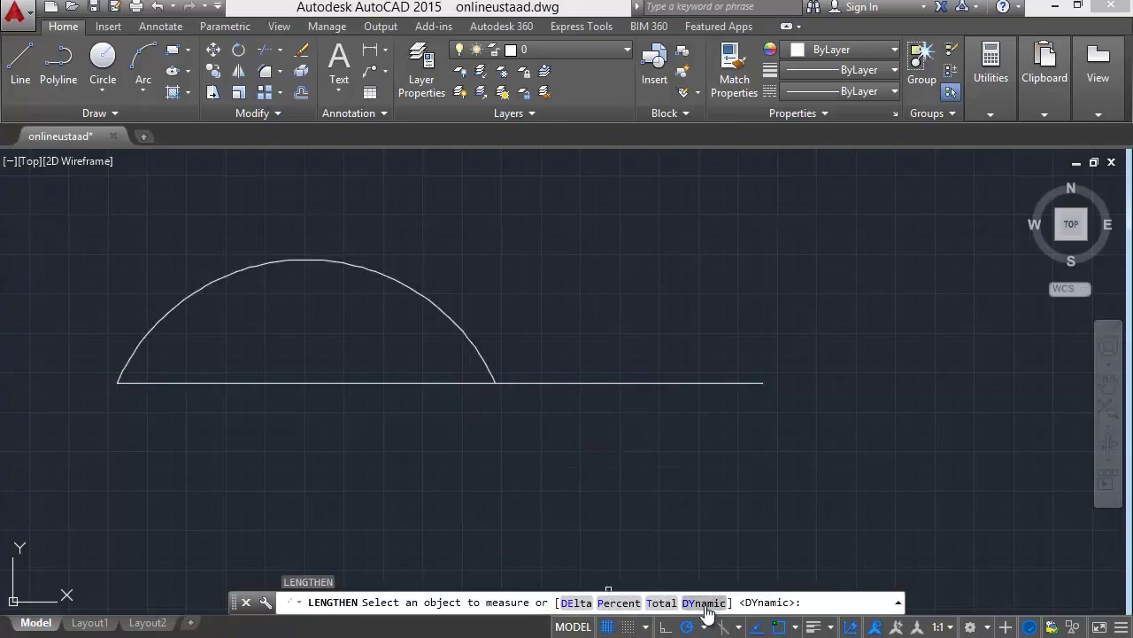
{"action": "left_click", "coordinate": [705, 601]}
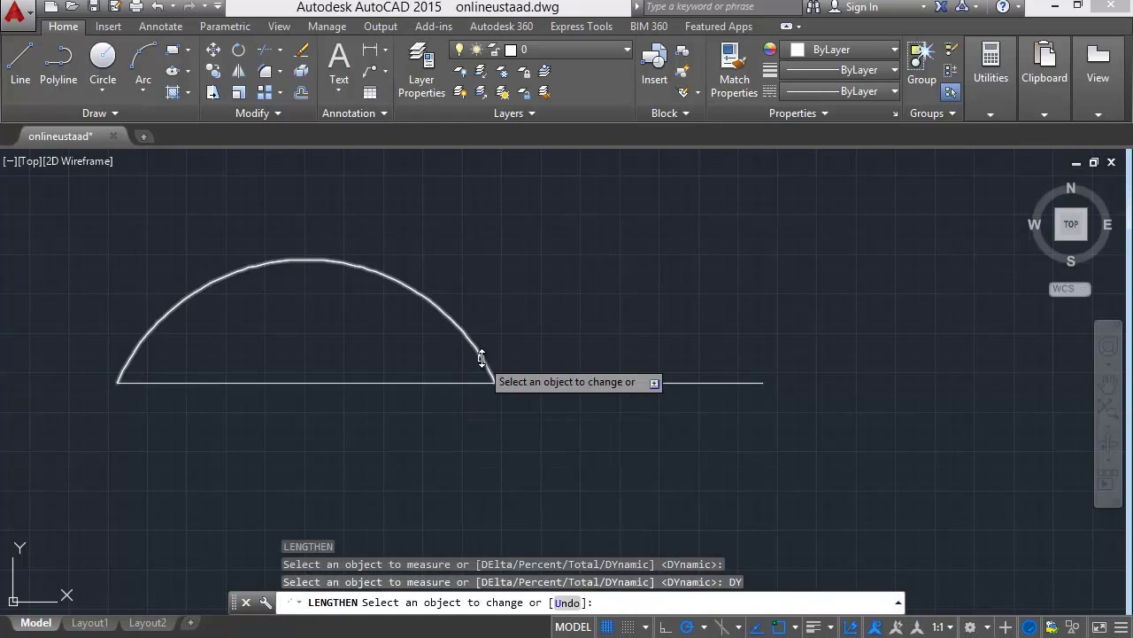
{"action": "left_click", "coordinate": [488, 366]}
{"action": "middle_click_drag", "start_coordinate": [493, 468], "coordinate": [484, 360]}
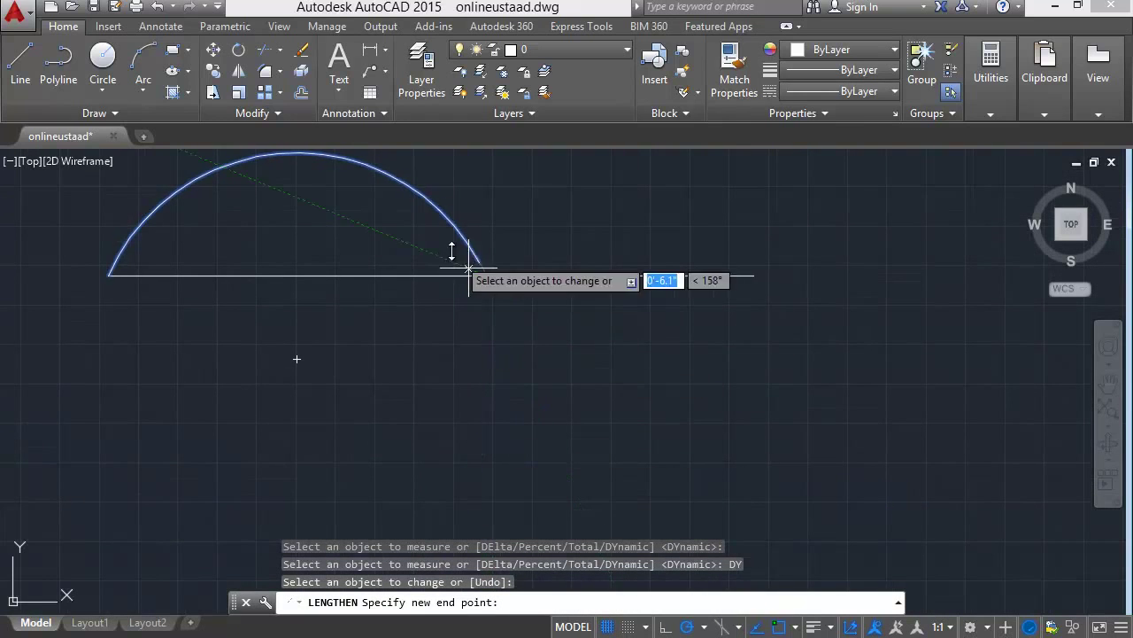
{"action": "left_click", "coordinate": [297, 193]}
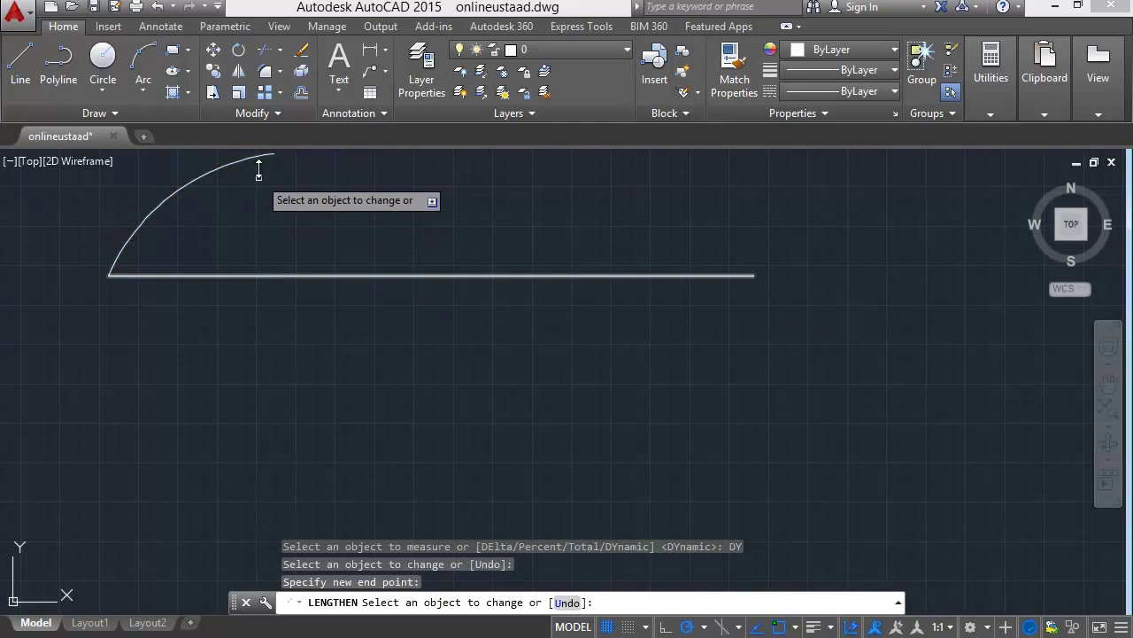
Extend the arc around past the line's left end into a nearly full circle
{"action": "left_click", "coordinate": [260, 156]}
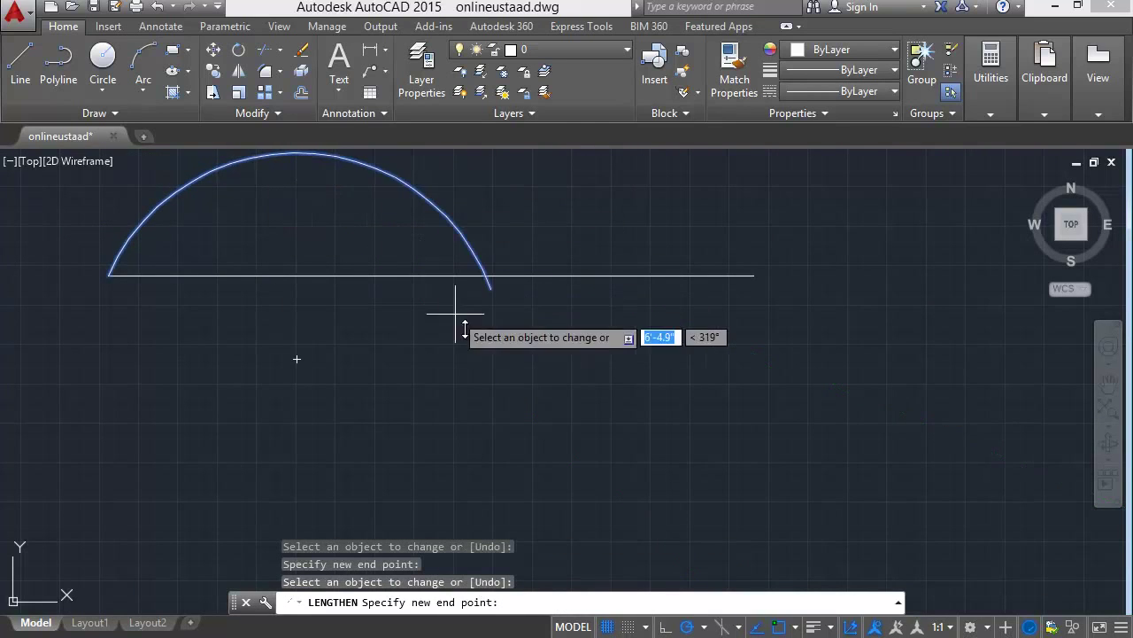
{"action": "left_click", "coordinate": [108, 276]}
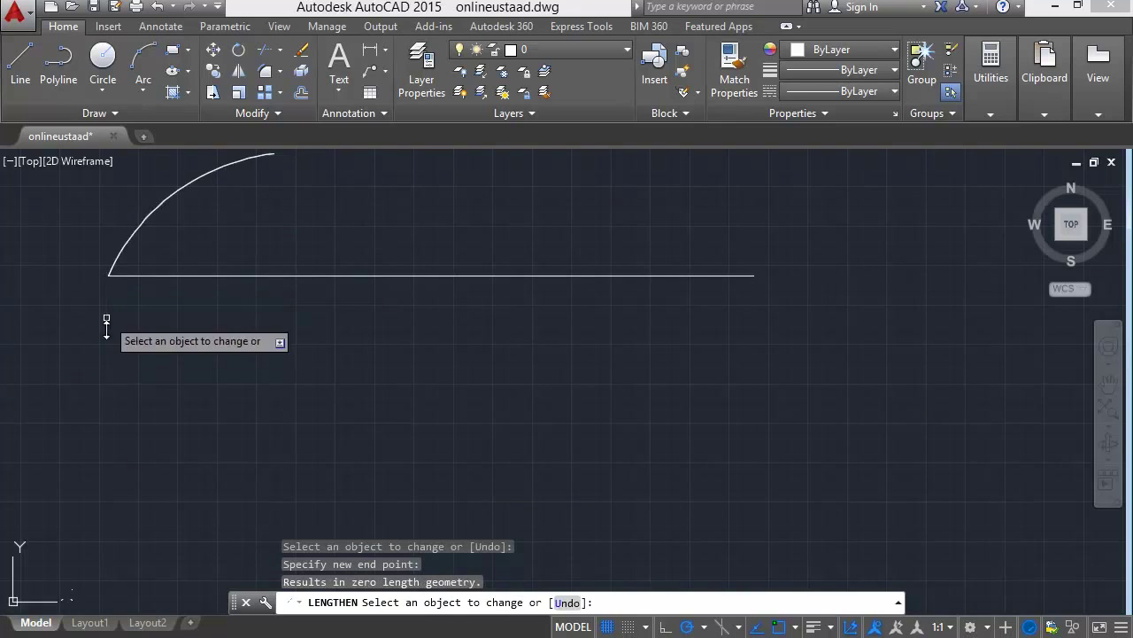
{"action": "left_click", "coordinate": [267, 156]}
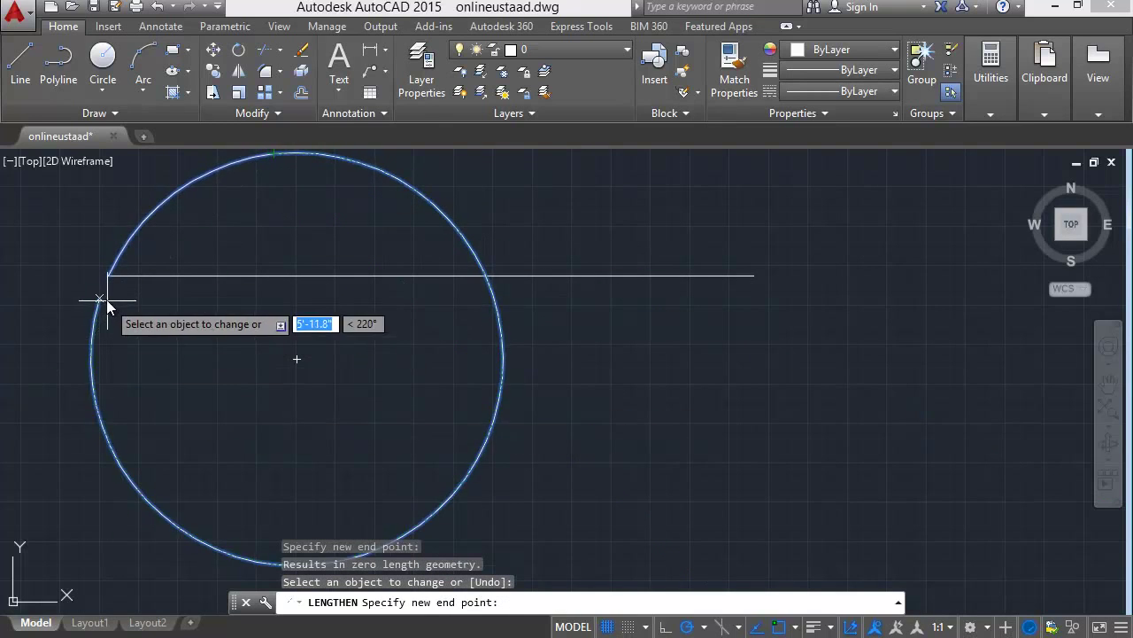
{"action": "left_click", "coordinate": [106, 284]}
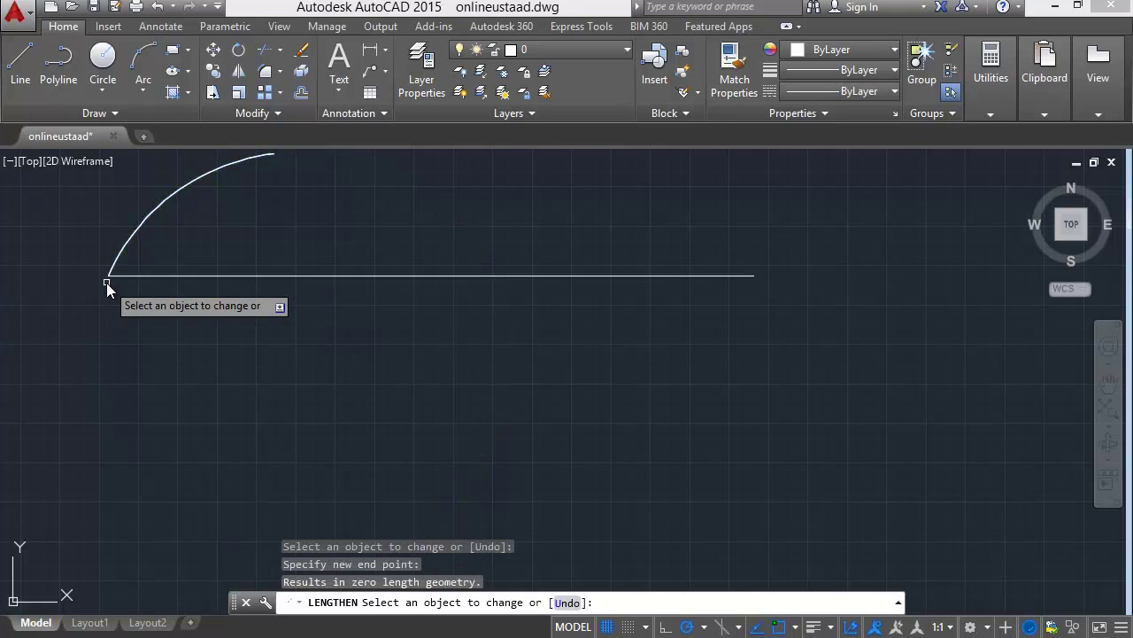
{"action": "left_click", "coordinate": [215, 170]}
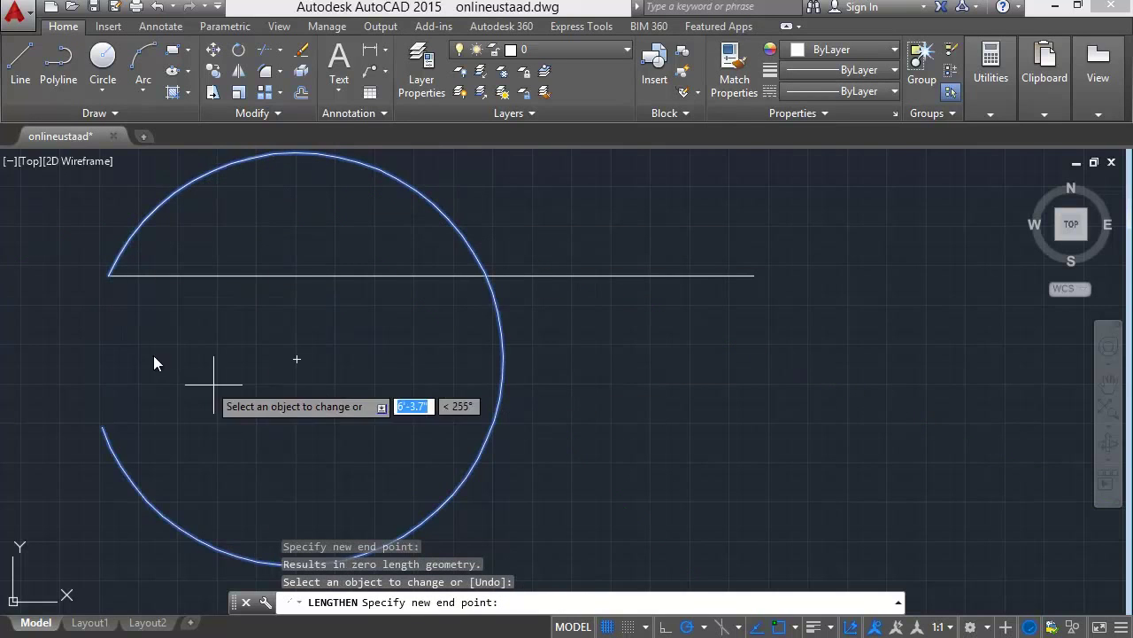
{"action": "left_click", "coordinate": [120, 300]}
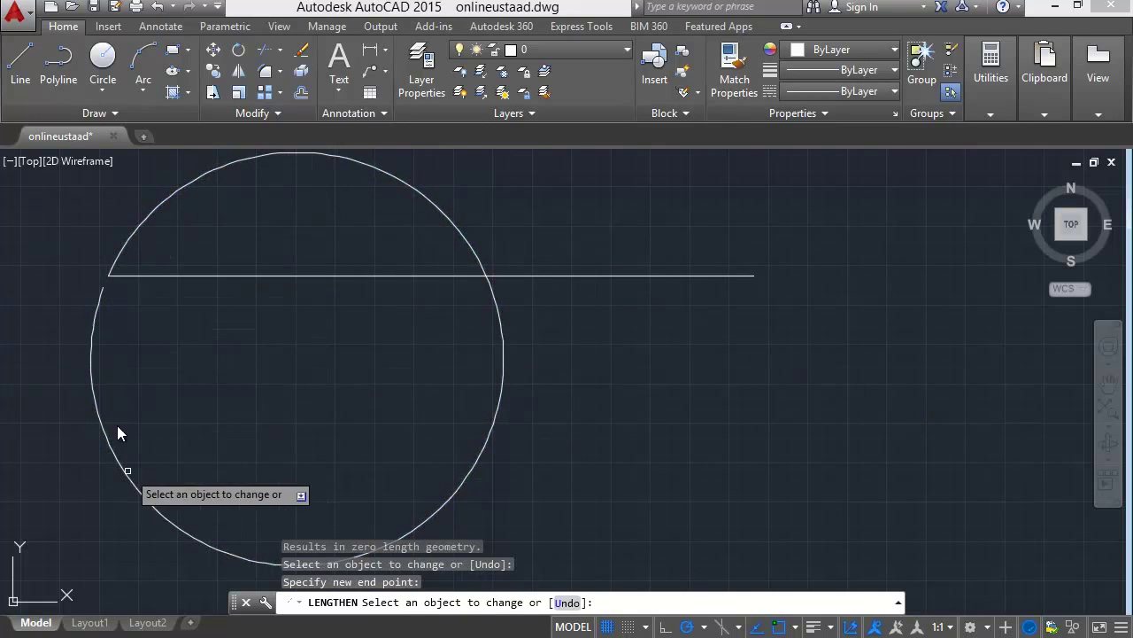
{"action": "key", "text": "Escape"}
Undo back to the closed half-circle, save the drawing, and restart LENGTHEN
{"action": "scroll", "coordinate": [71, 248], "scroll_direction": "up", "scroll_amount": 4}
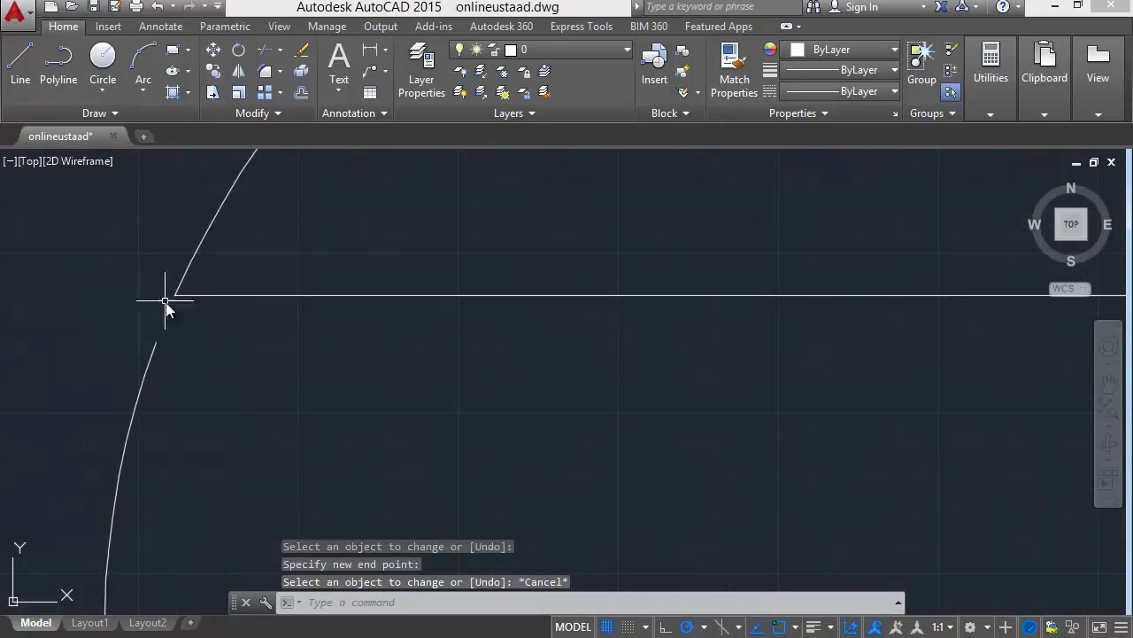
{"action": "scroll", "coordinate": [155, 360], "scroll_direction": "down", "scroll_amount": 2}
{"action": "scroll", "coordinate": [156, 362], "scroll_direction": "down", "scroll_amount": 3}
{"action": "key", "text": "ctrl+z"}
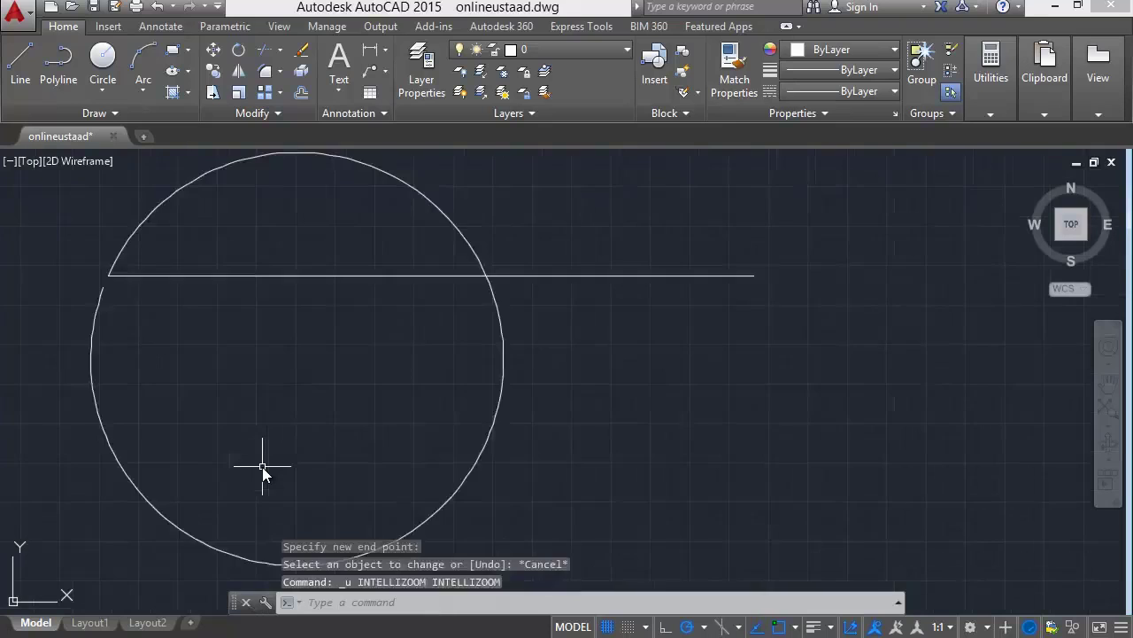
{"action": "key", "text": "ctrl+z"}
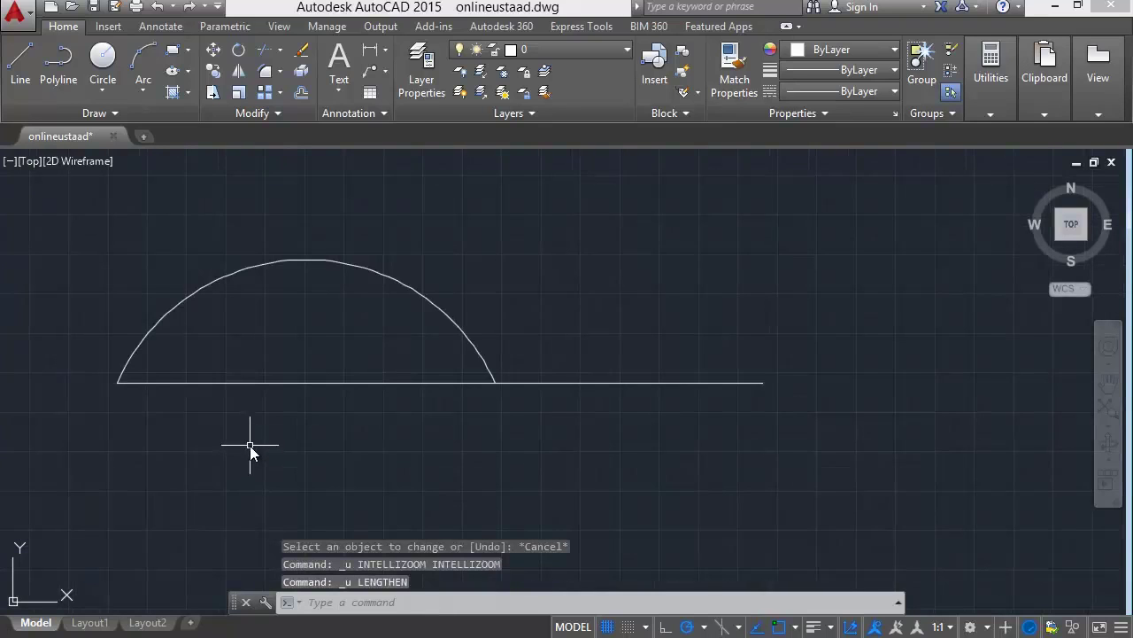
{"action": "key", "text": "ctrl+z"}
{"action": "key", "text": "ctrl+z"}
{"action": "key", "text": "ctrl+s"}
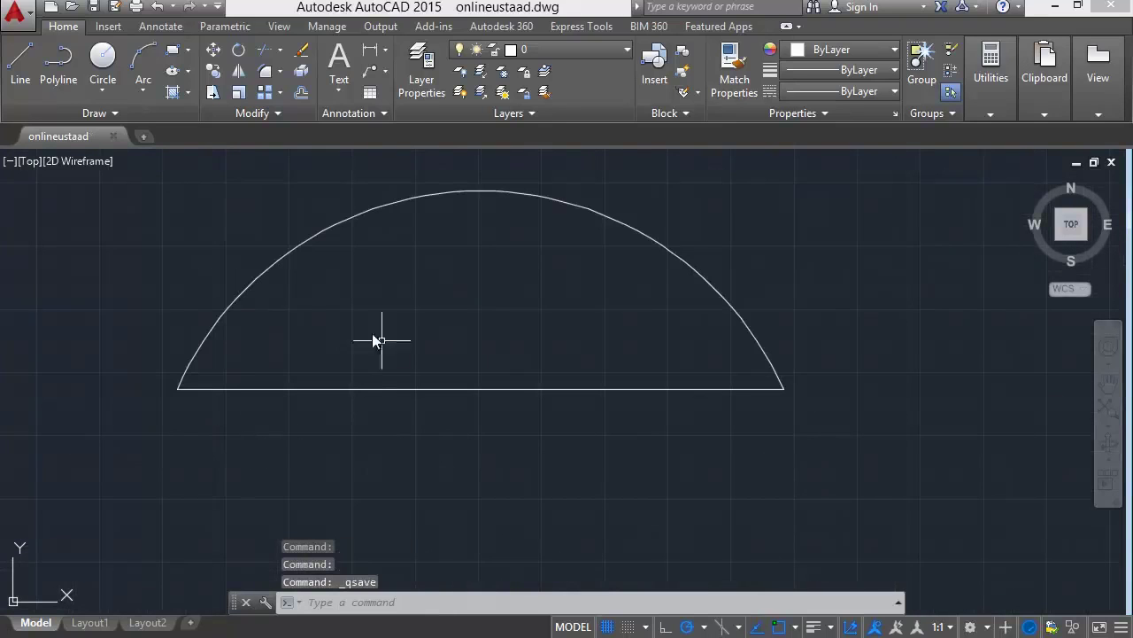
{"action": "type", "text": "len"}
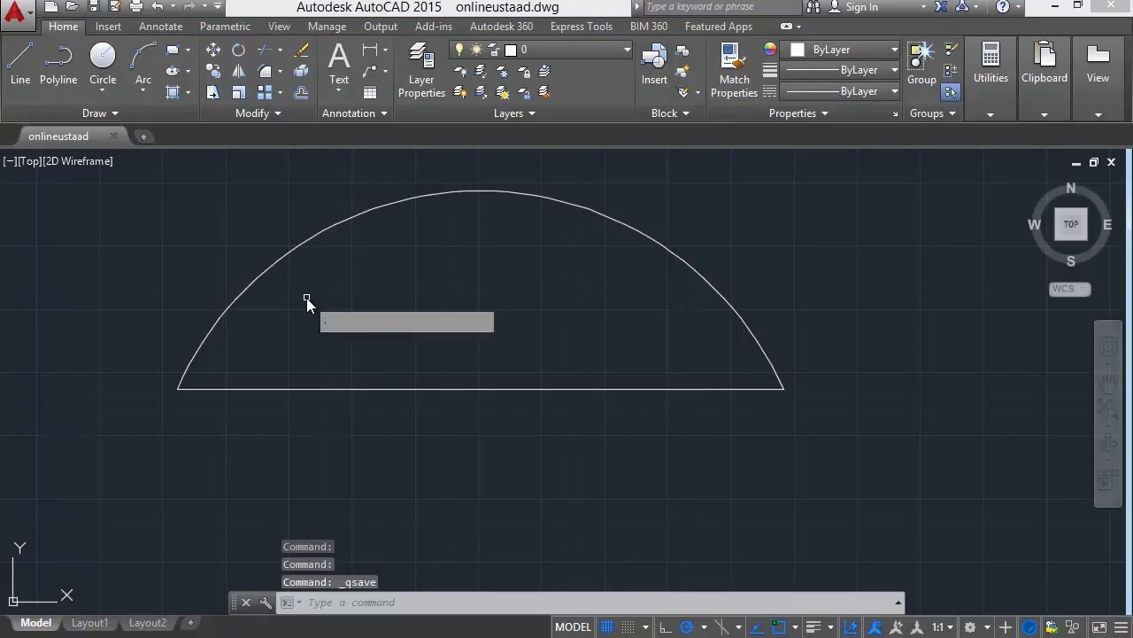
{"action": "key", "text": "Return"}
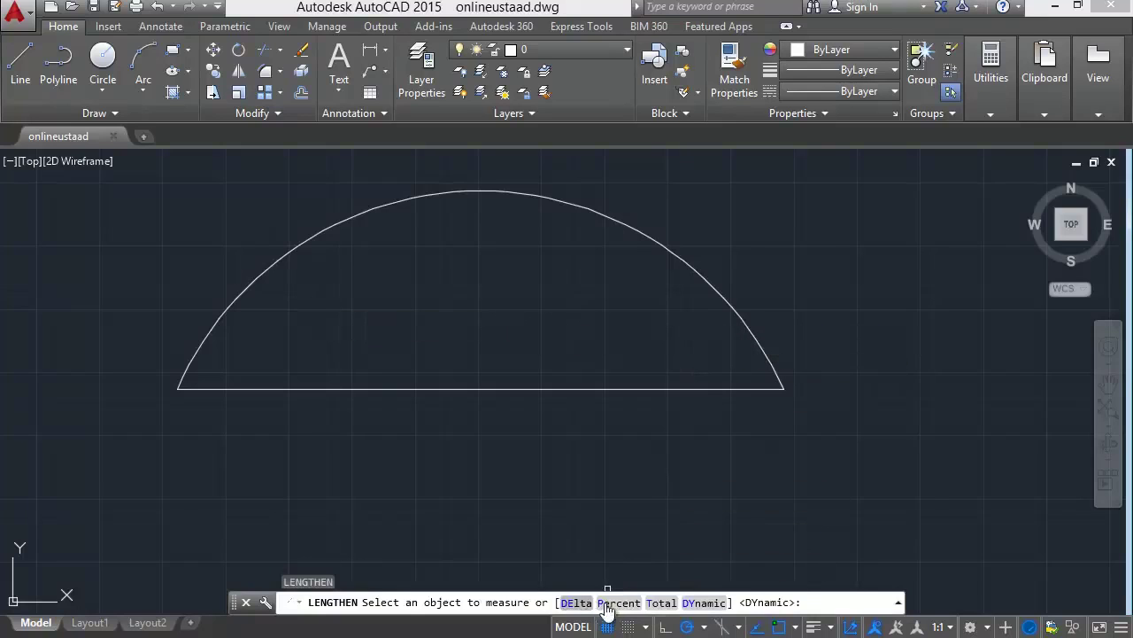
{"action": "left_click", "coordinate": [577, 603]}
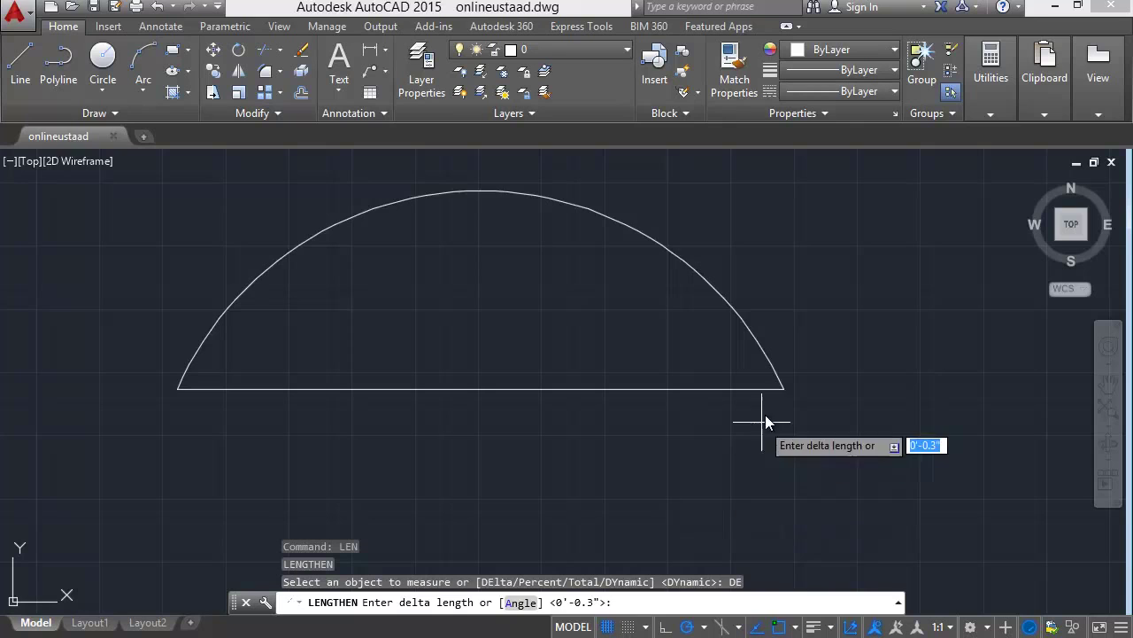
{"action": "left_click", "coordinate": [784, 387]}
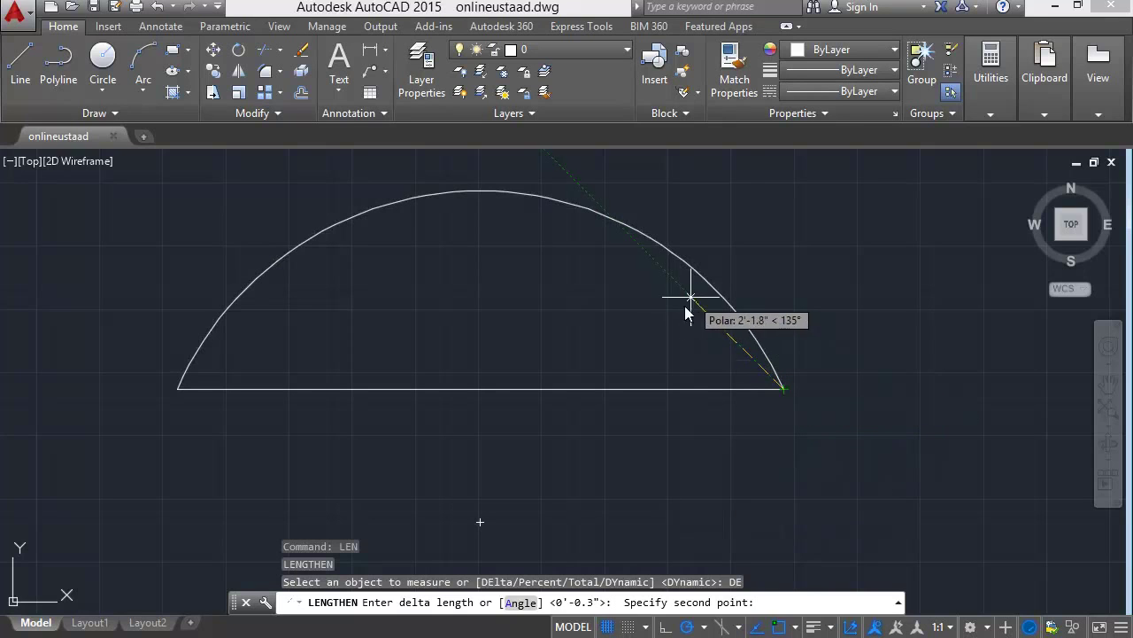
{"action": "middle_click_drag", "start_coordinate": [732, 523], "coordinate": [696, 443]}
{"action": "left_click", "coordinate": [779, 486]}
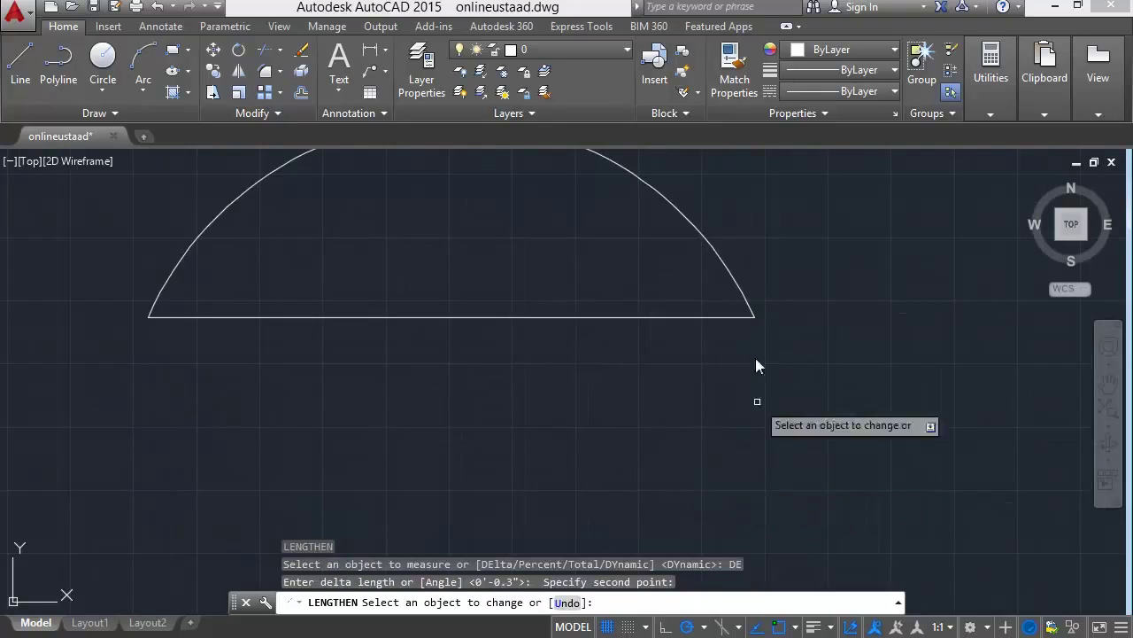
{"action": "left_click", "coordinate": [750, 307]}
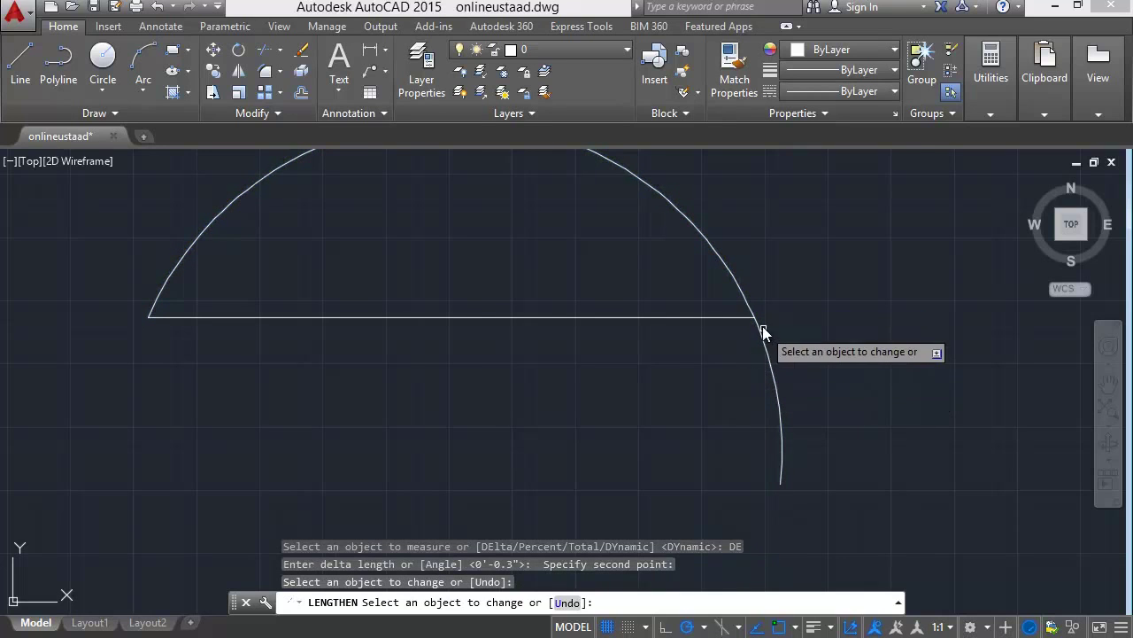
{"action": "left_click", "coordinate": [768, 369]}
{"action": "middle_click_drag", "start_coordinate": [769, 377], "coordinate": [761, 372]}
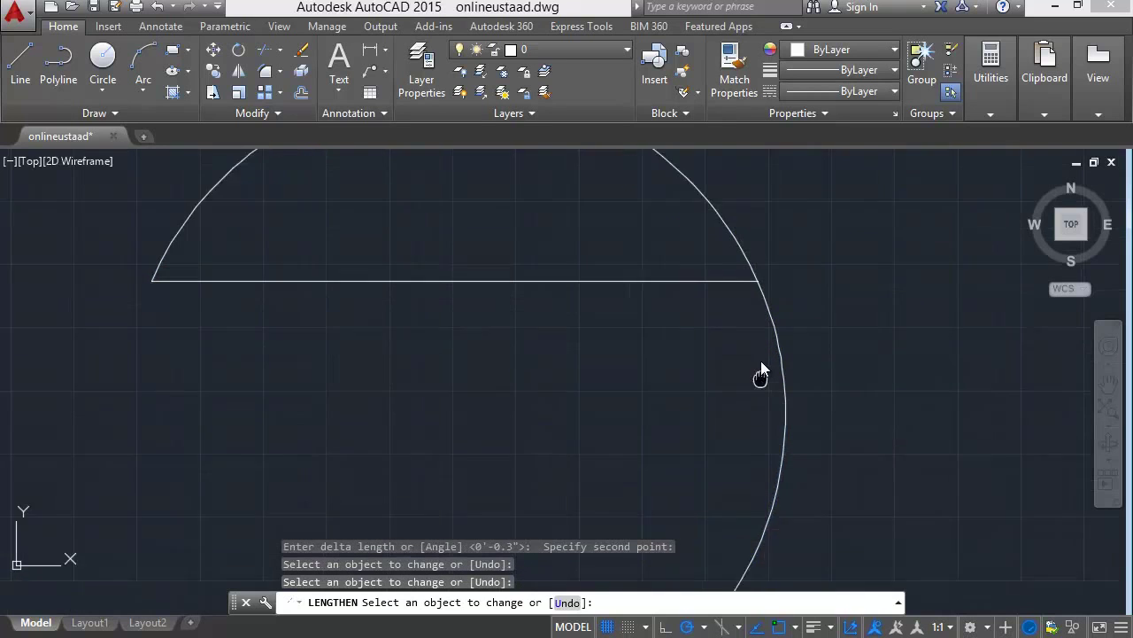
{"action": "key", "text": "Escape"}
{"action": "key", "text": "ctrl+z"}
{"action": "type", "text": "de"}
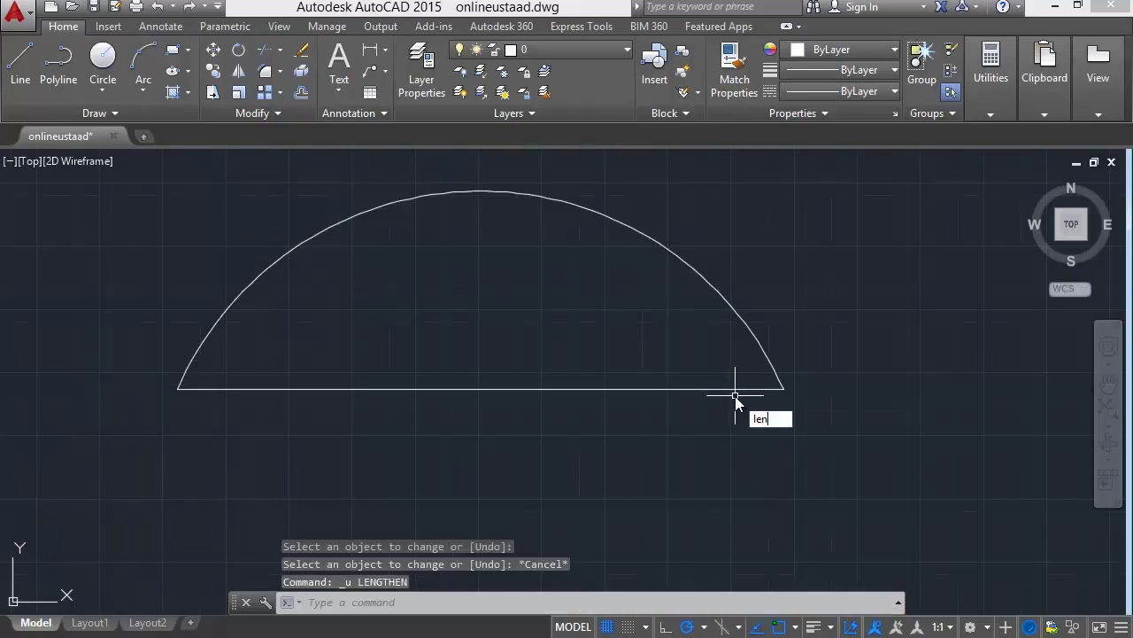
Choose the Delta option and set the delta by two points right of the line
{"action": "key", "text": "Return"}
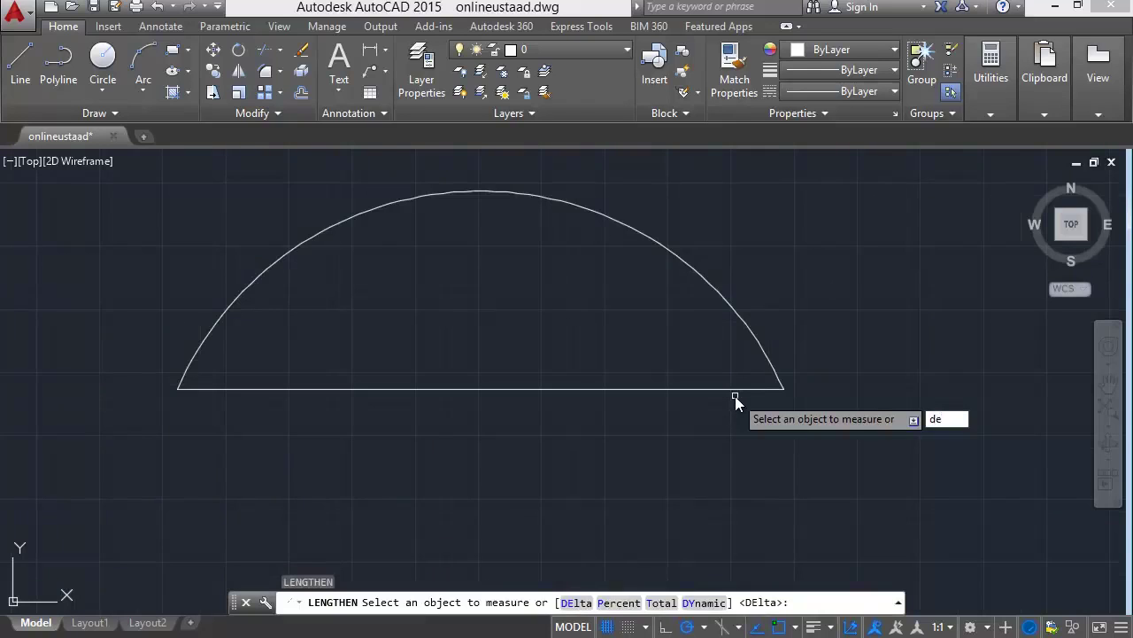
{"action": "key", "text": "Return"}
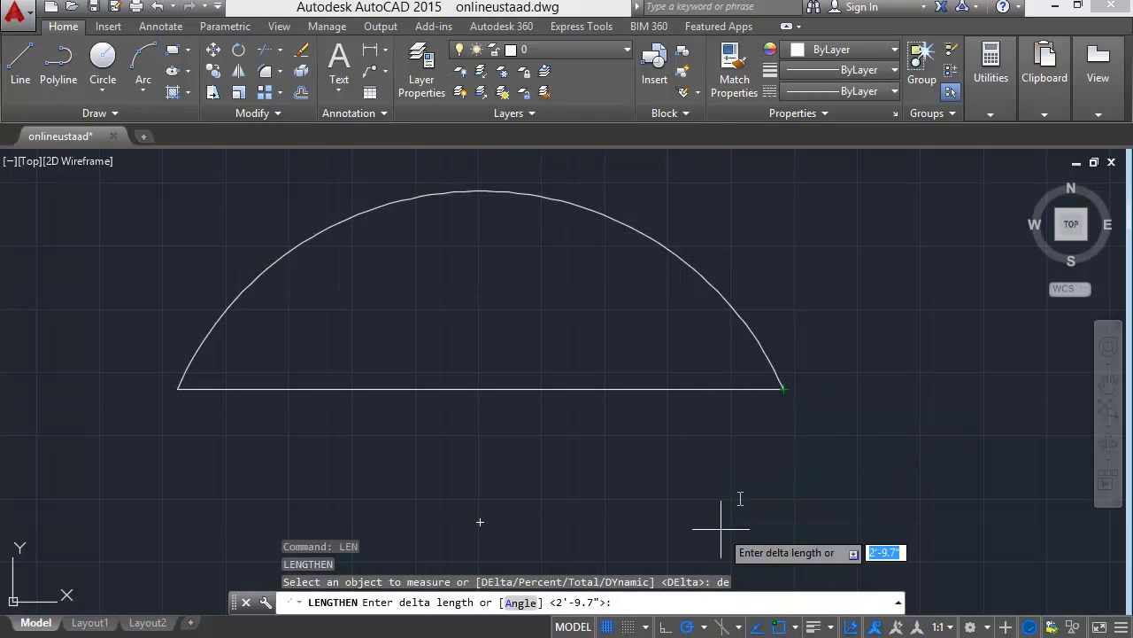
{"action": "left_click", "coordinate": [783, 388]}
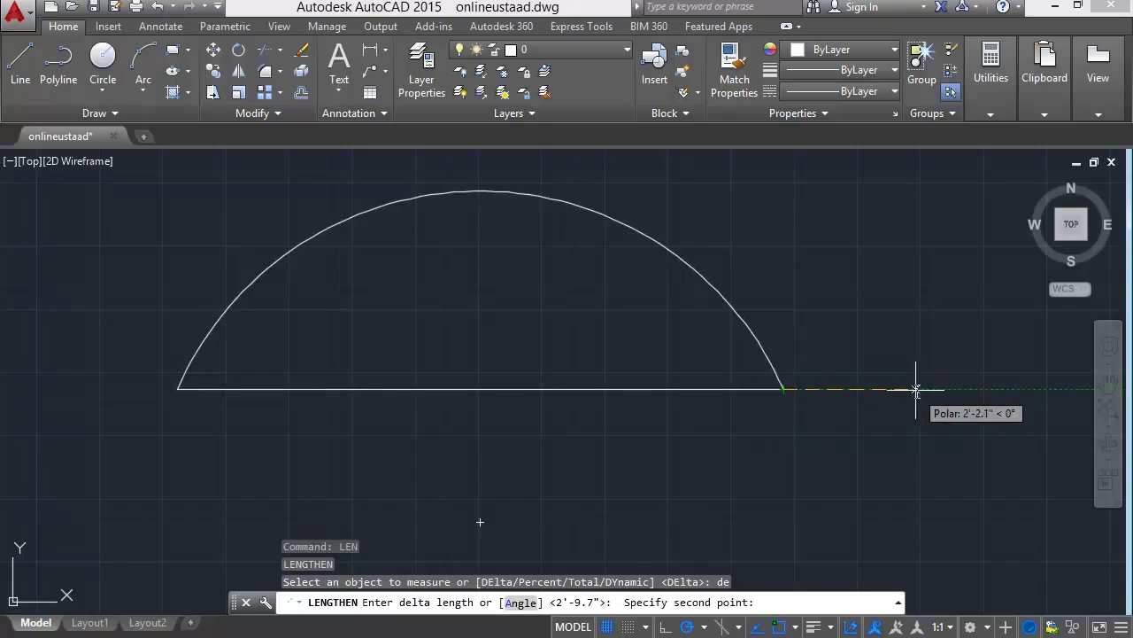
{"action": "left_click", "coordinate": [916, 389]}
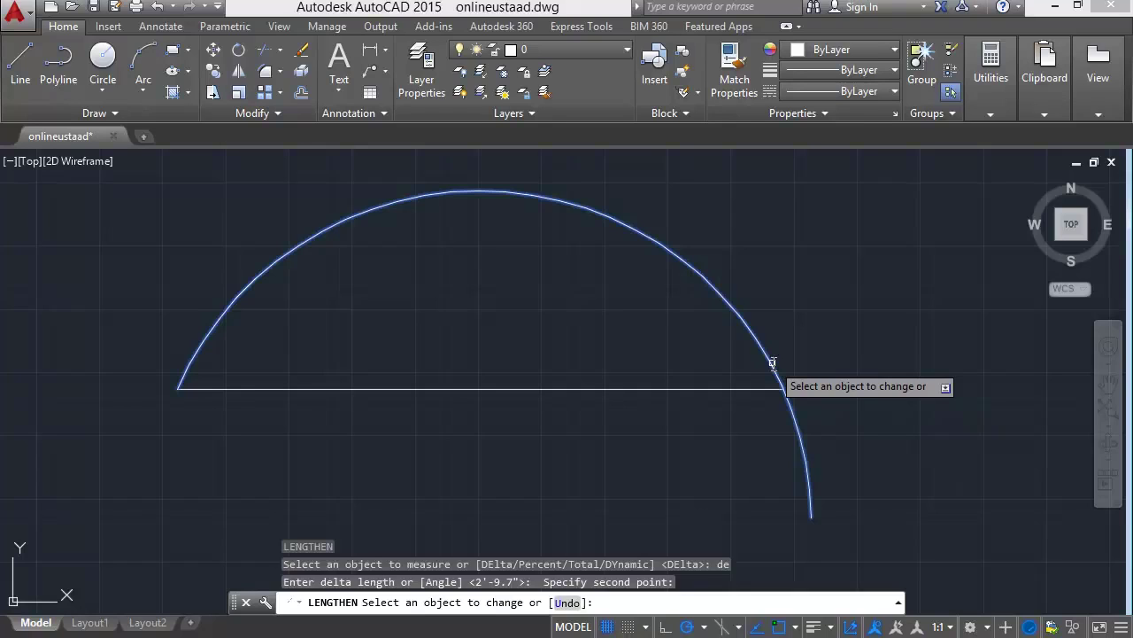
Lengthen the line's right end and the arc's lower end repeatedly by the delta
{"action": "left_click", "coordinate": [749, 386]}
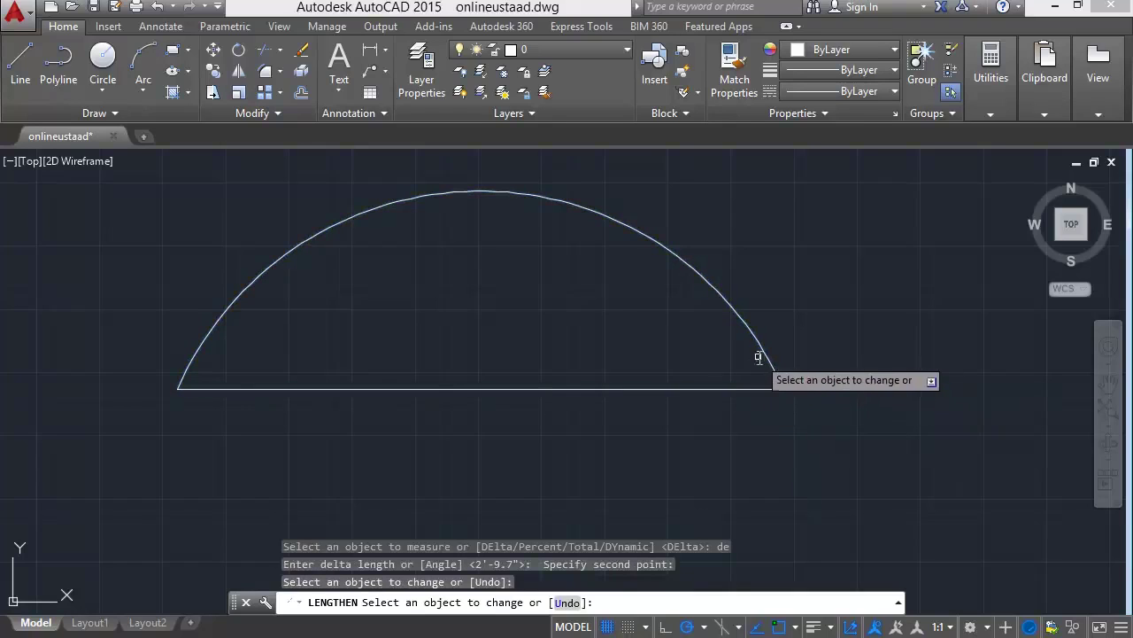
{"action": "left_click", "coordinate": [765, 383]}
{"action": "left_click", "coordinate": [774, 370]}
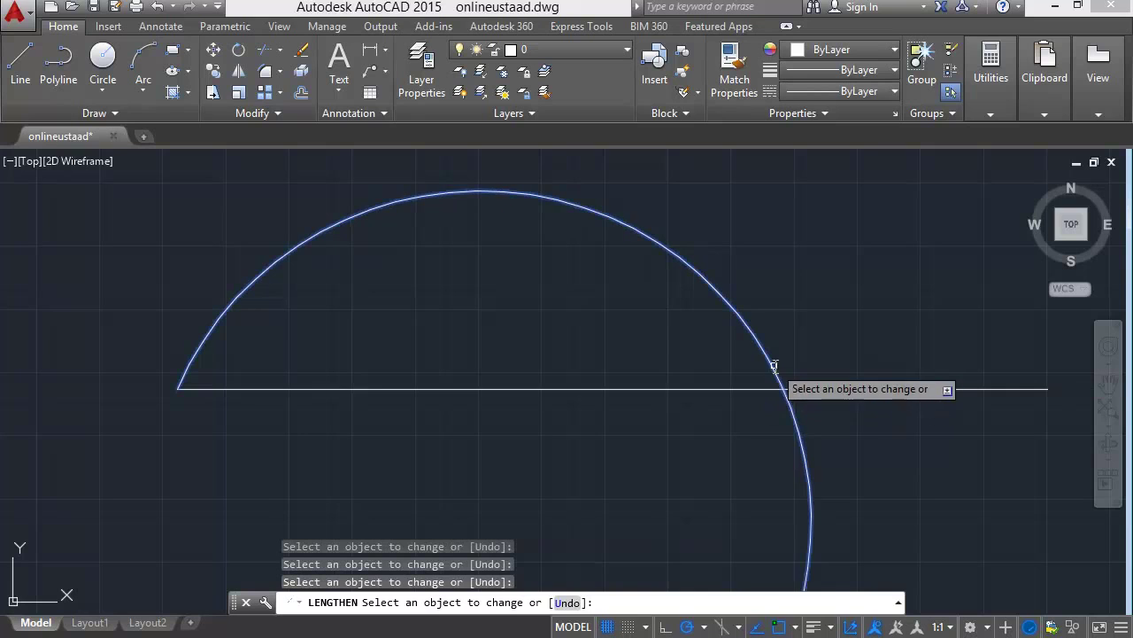
{"action": "mouse_move", "coordinate": [770, 403]}
{"action": "middle_mouse_down"}
{"action": "mouse_move", "coordinate": [715, 381]}
{"action": "mouse_move", "coordinate": [656, 285]}
{"action": "middle_mouse_up"}
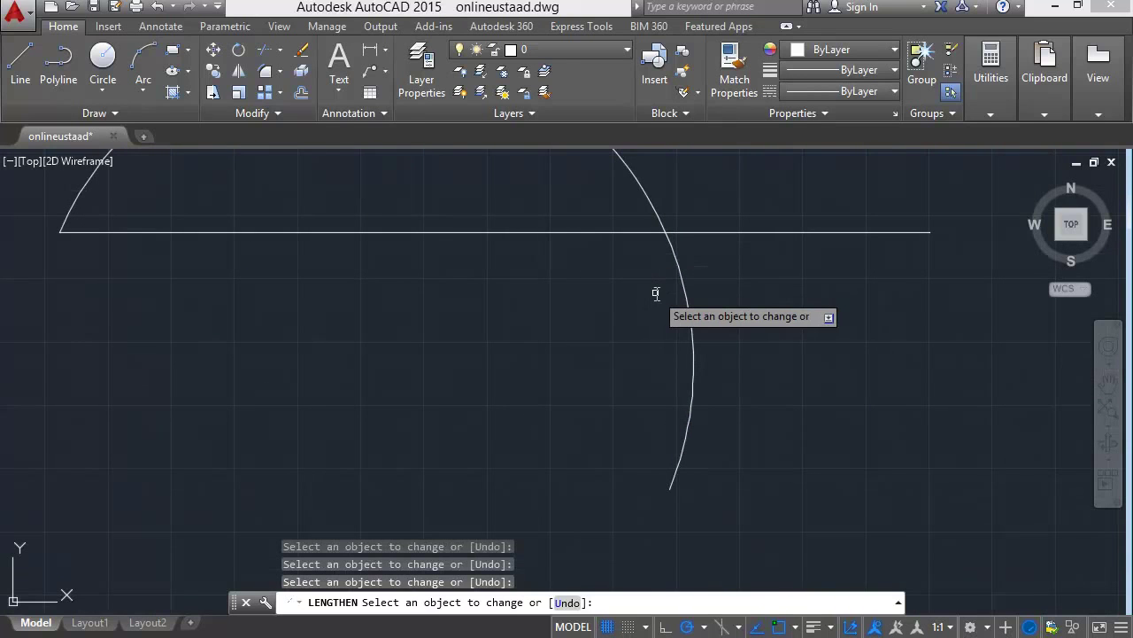
{"action": "left_click", "coordinate": [728, 232]}
{"action": "left_click", "coordinate": [684, 313]}
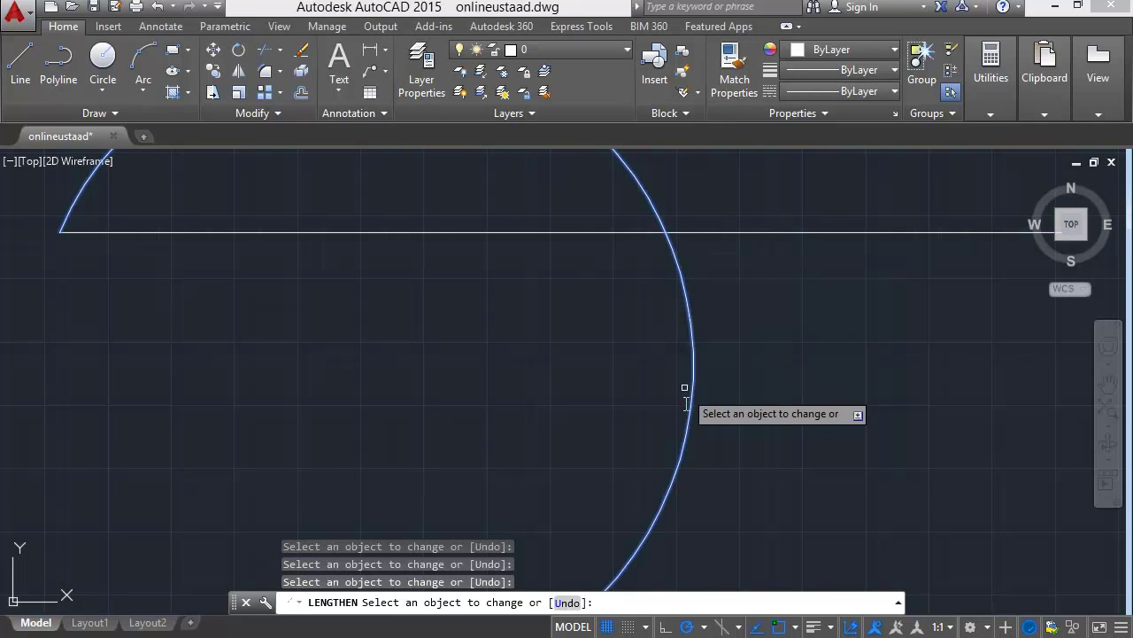
{"action": "middle_click_drag", "start_coordinate": [667, 468], "coordinate": [596, 335]}
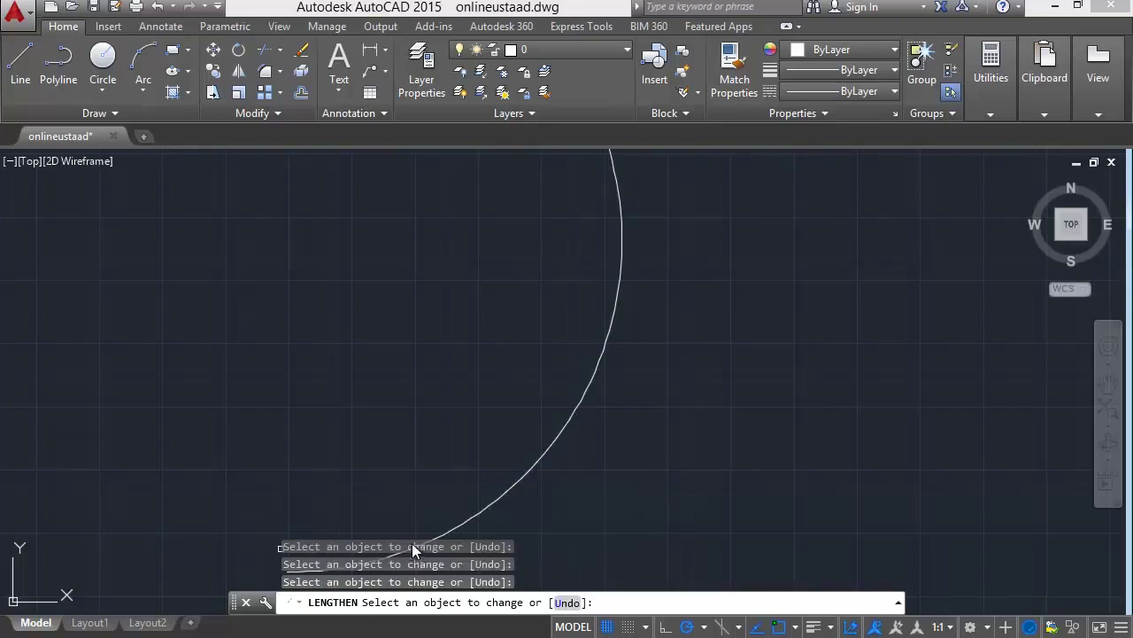
{"action": "left_click", "coordinate": [412, 545]}
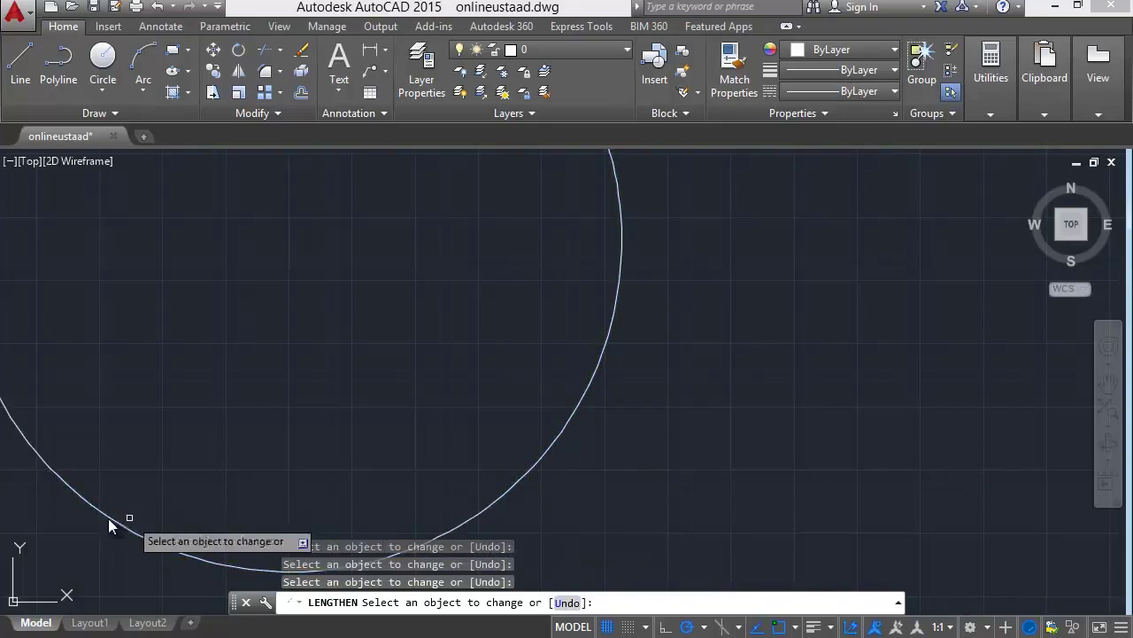
Lengthen the arc's upper end and the line's left end until the arc nearly closes
{"action": "mouse_move", "coordinate": [115, 435]}
{"action": "middle_mouse_down"}
{"action": "mouse_move", "coordinate": [307, 443]}
{"action": "mouse_move", "coordinate": [366, 511]}
{"action": "middle_mouse_up"}
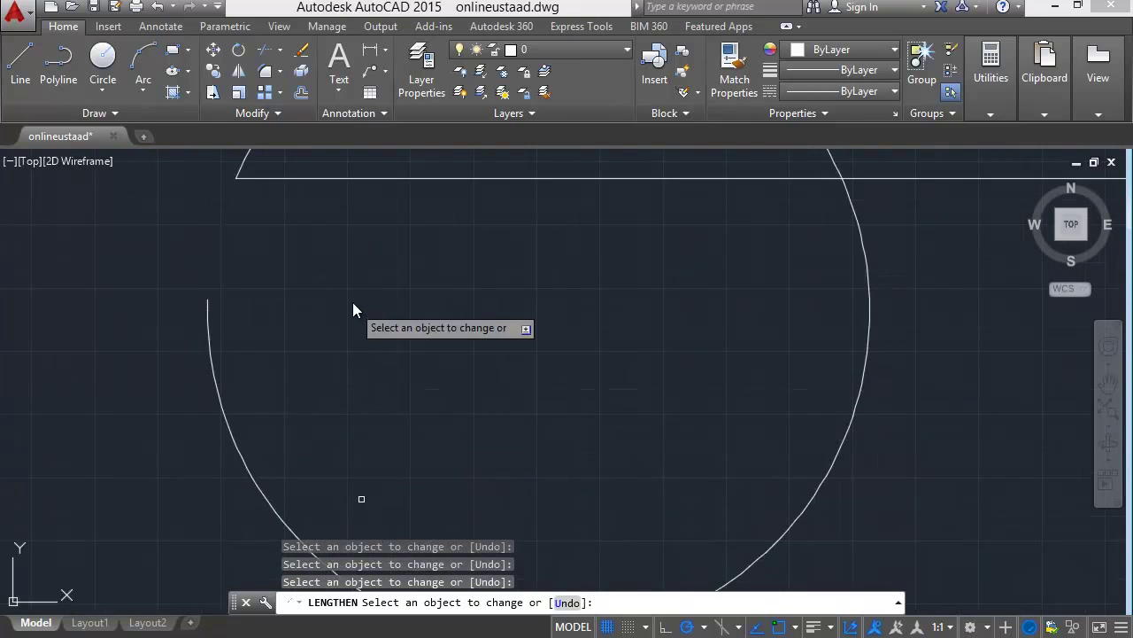
{"action": "left_click", "coordinate": [202, 370]}
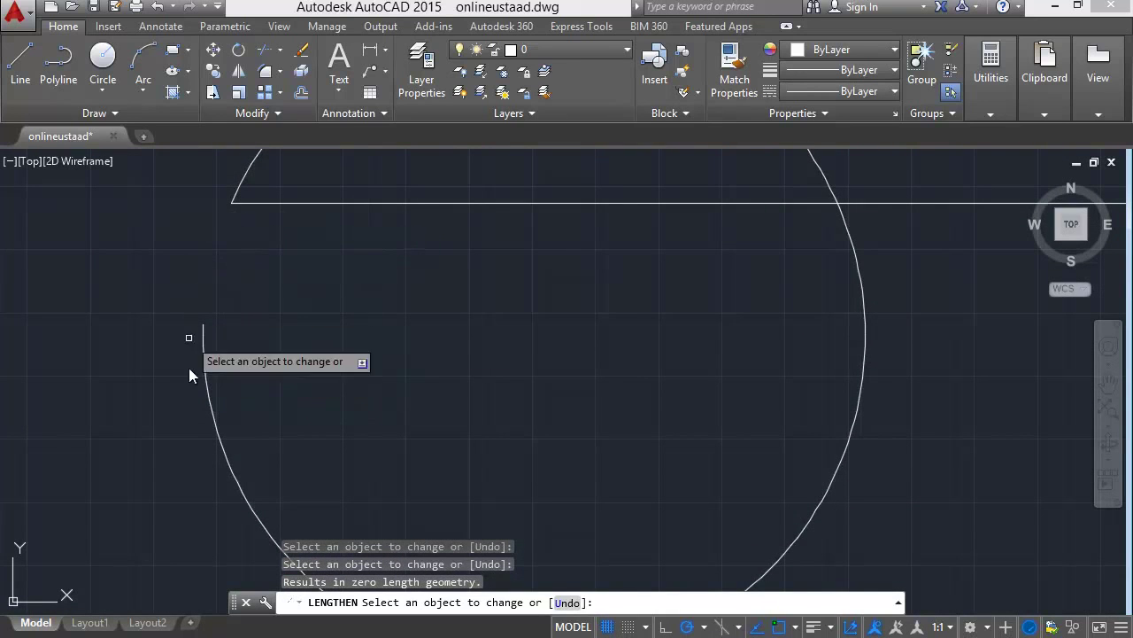
{"action": "left_click", "coordinate": [205, 422]}
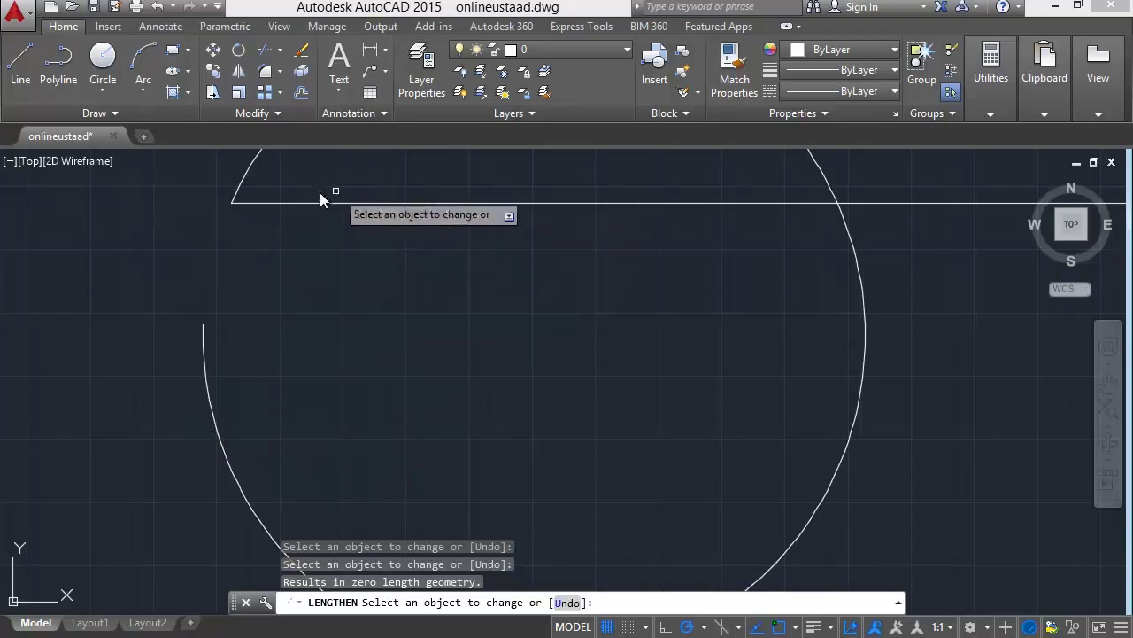
{"action": "left_click", "coordinate": [297, 205]}
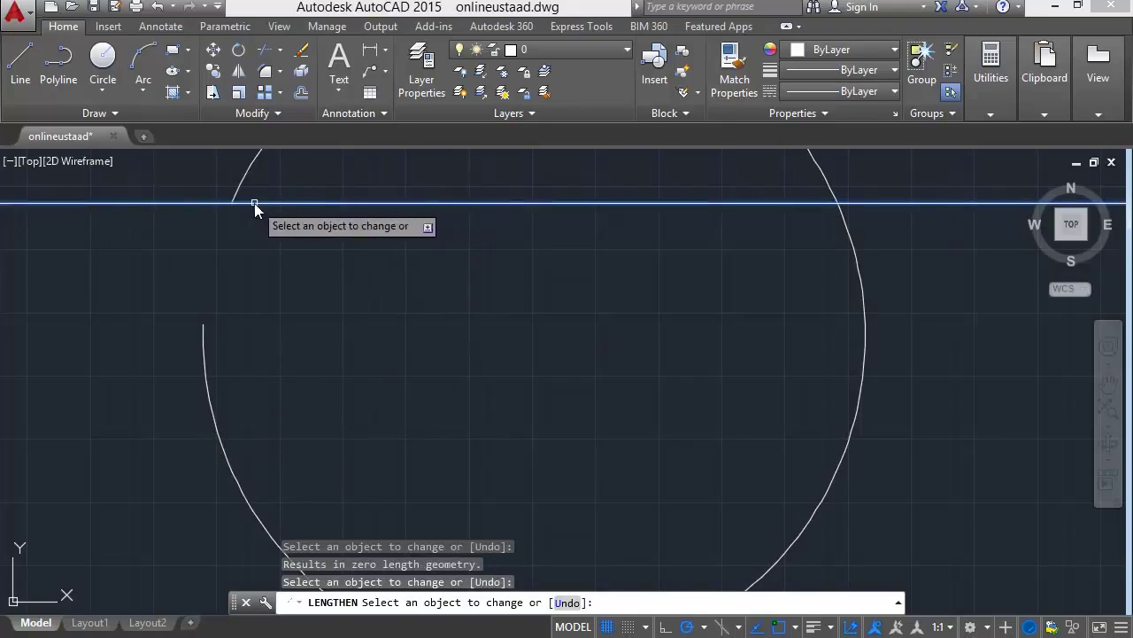
{"action": "scroll", "coordinate": [266, 212], "scroll_direction": "down", "scroll_amount": 2}
{"action": "scroll", "coordinate": [328, 235], "scroll_direction": "down", "scroll_amount": 4}
{"action": "left_click", "coordinate": [410, 229]}
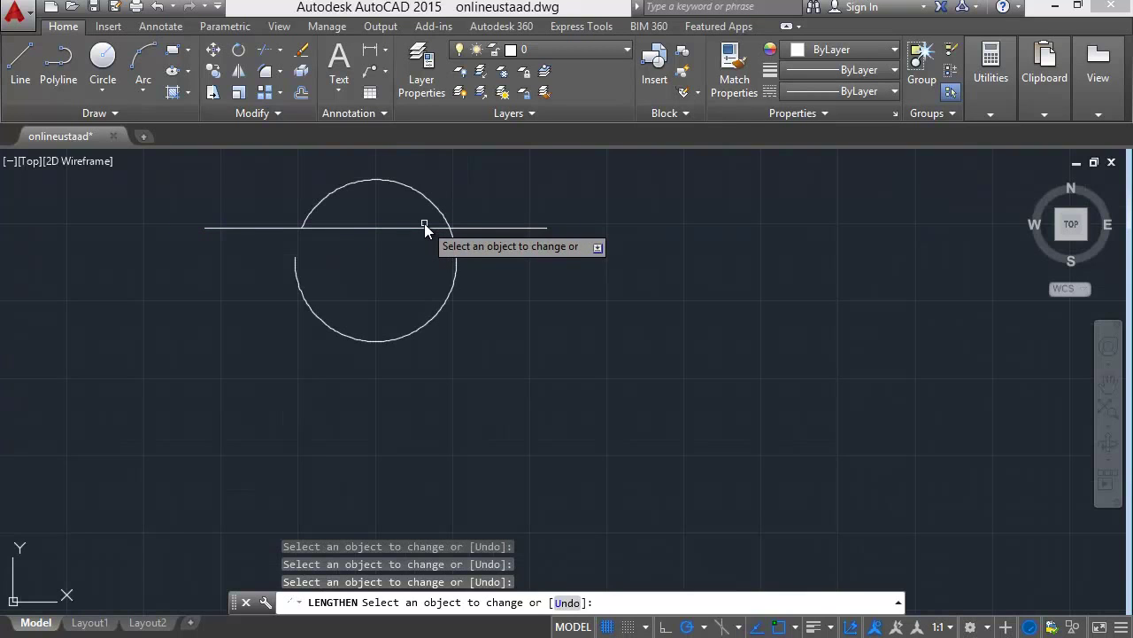
{"action": "key", "text": "Escape"}
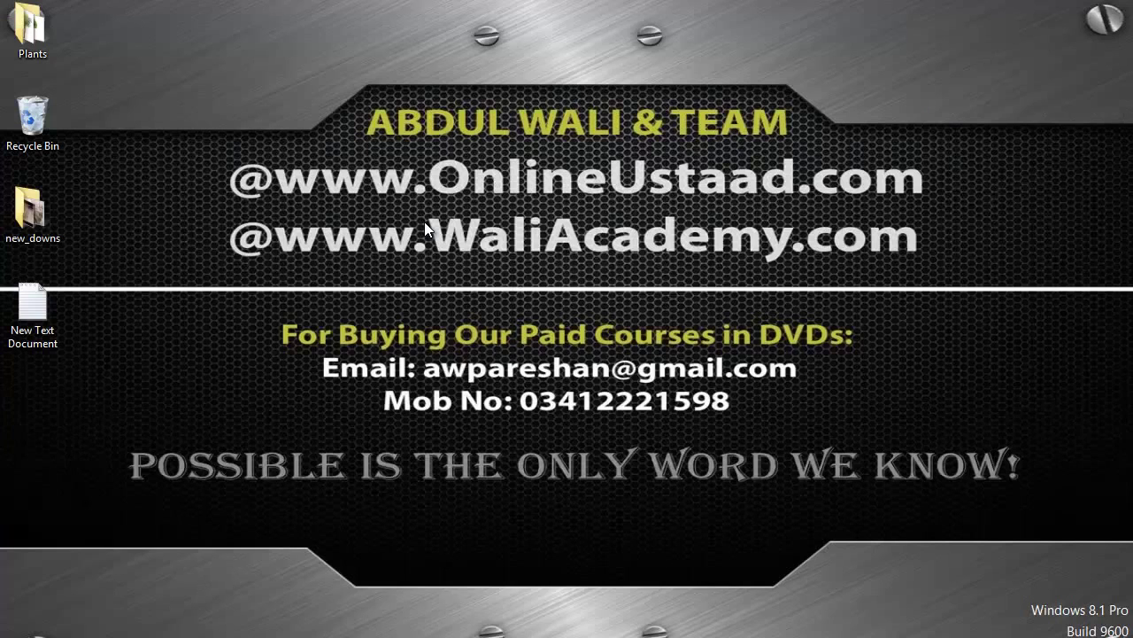